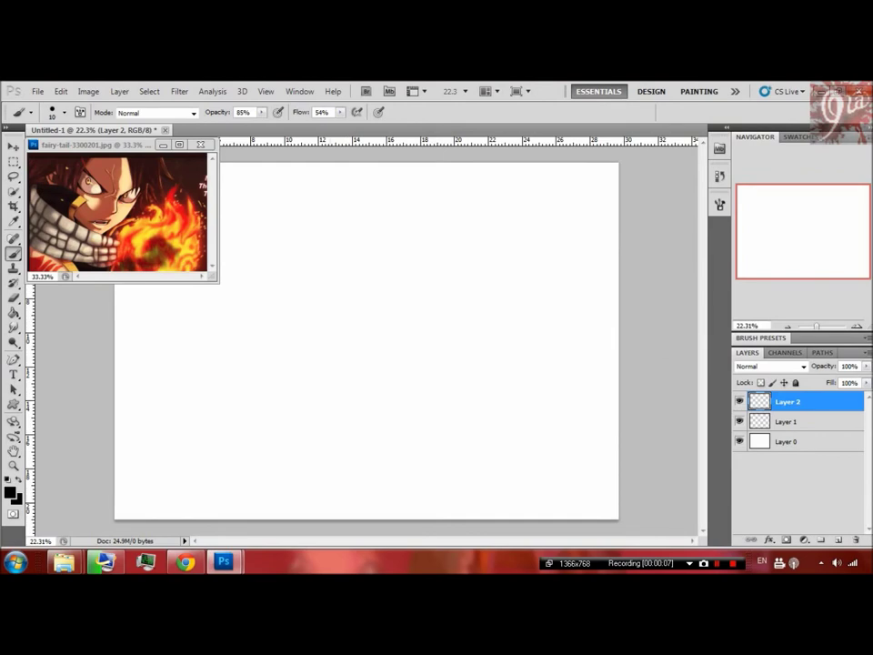
Draw the head circle on Layer 2, undoing several misshapen attempts
left_click_drag(352, 231, 273, 302)
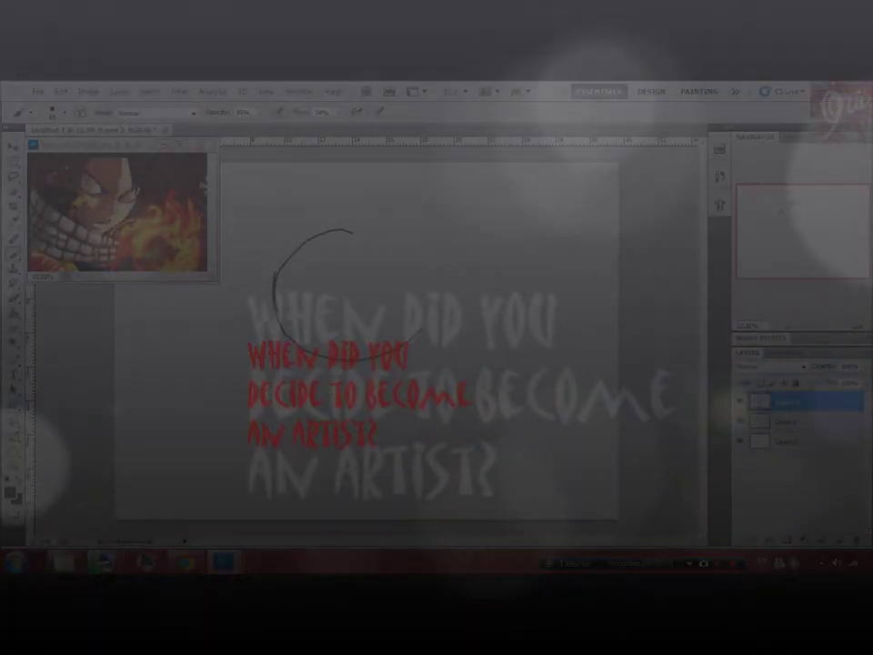
mouse_move(274, 302)
left_mouse_down()
mouse_move(352, 231)
mouse_move(407, 254)
left_mouse_up()
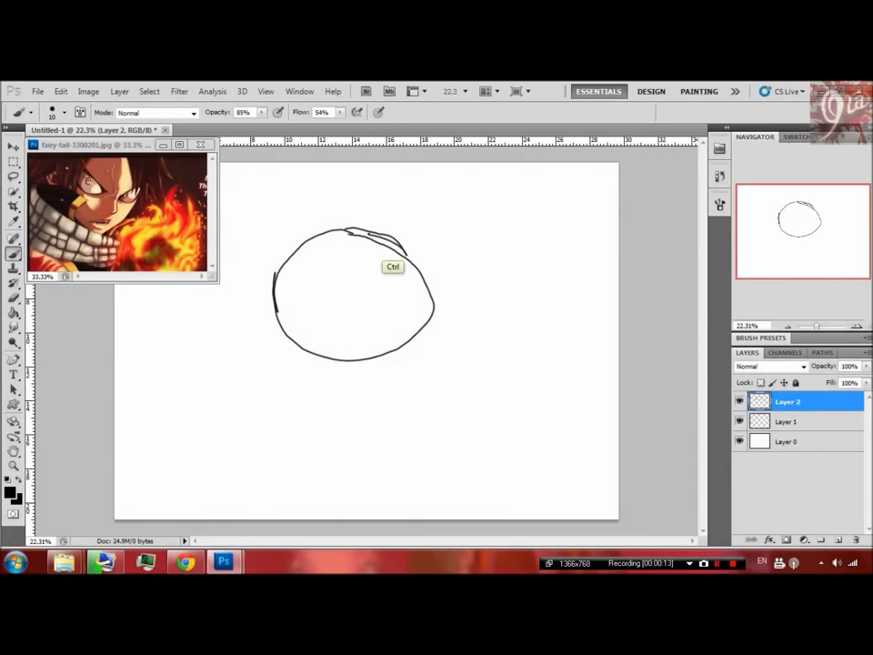
key("ctrl+alt+z")
key("ctrl+alt+z")
key("ctrl+alt+z")
key("ctrl+alt+z")
key("ctrl+alt+z")
mouse_move(293, 226)
left_mouse_down()
mouse_move(285, 263)
mouse_move(413, 315)
left_mouse_up()
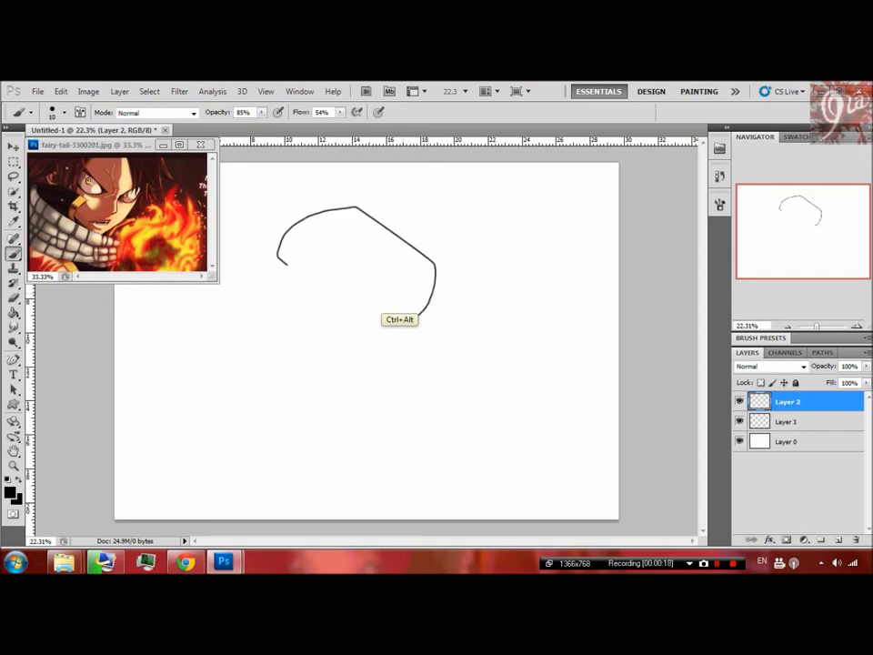
key("ctrl+alt+z")
left_click_drag(287, 271, 298, 305)
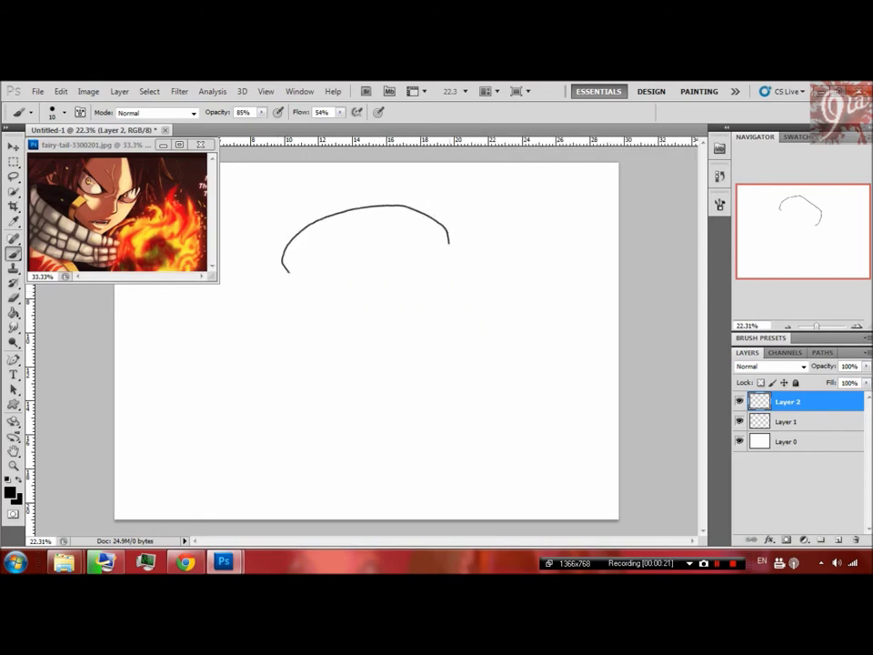
key("ctrl+alt+z")
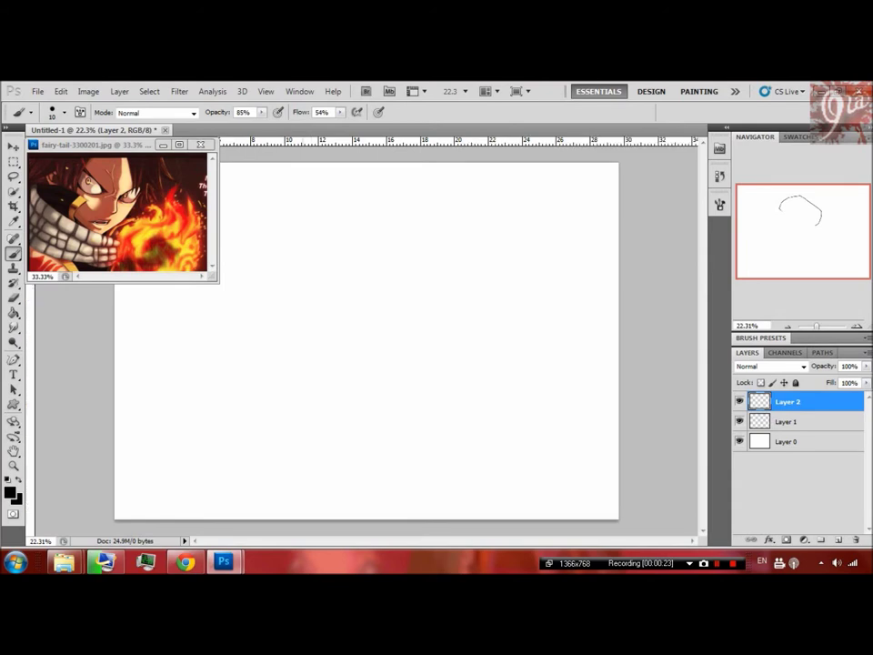
mouse_move(300, 242)
left_mouse_down()
mouse_move(425, 315)
mouse_move(294, 339)
mouse_move(293, 239)
mouse_move(302, 232)
left_mouse_up()
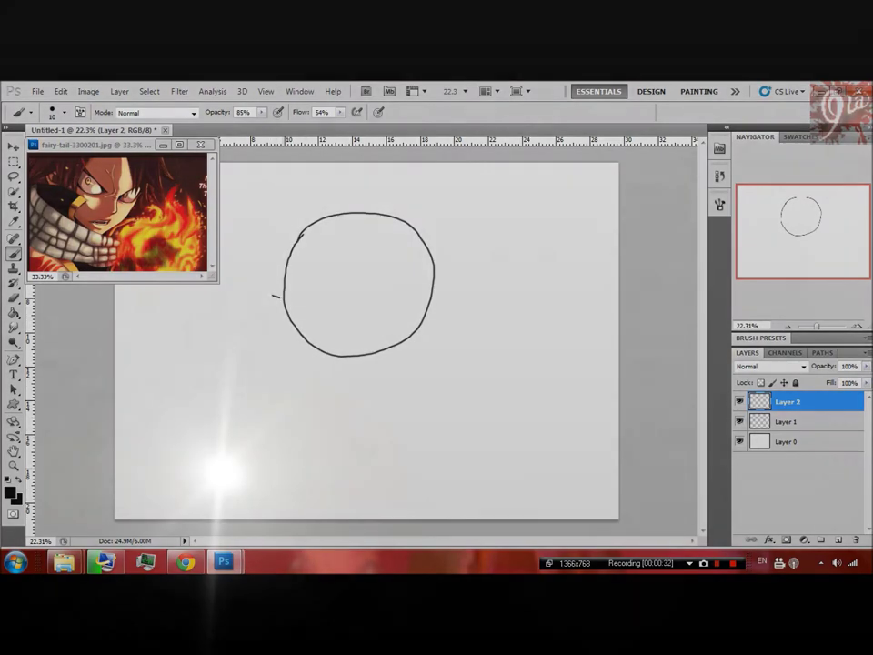
Add a horizontal guide and a vertical guide extending below the circle
left_click_drag(272, 295, 450, 300)
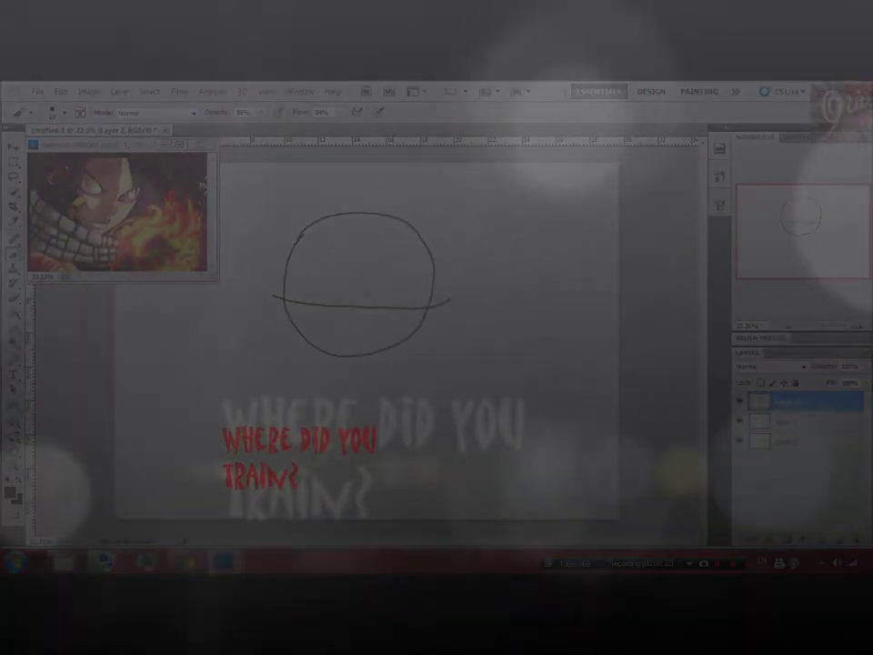
left_click_drag(357, 197, 371, 369)
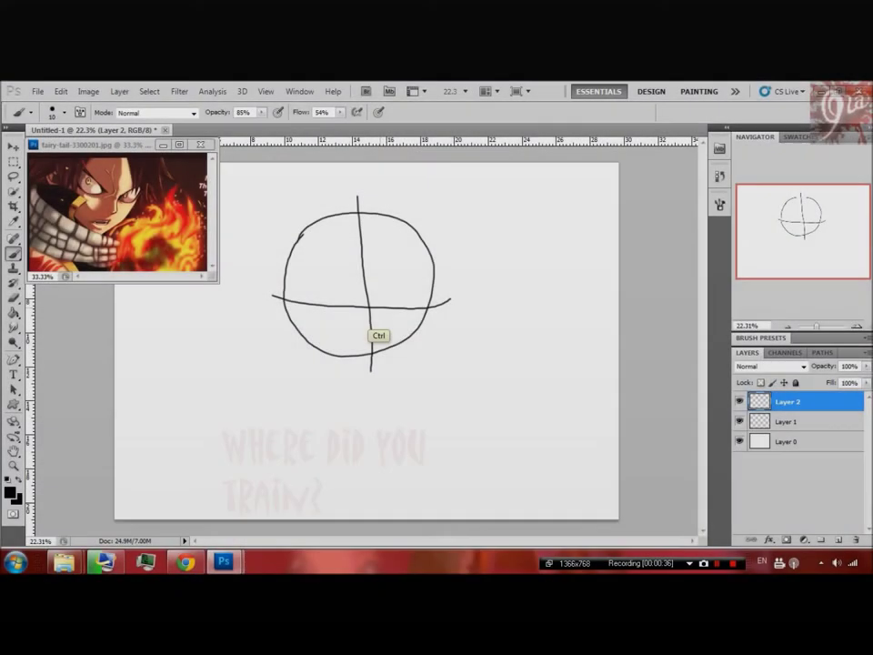
key("ctrl+z")
left_click_drag(356, 192, 364, 411)
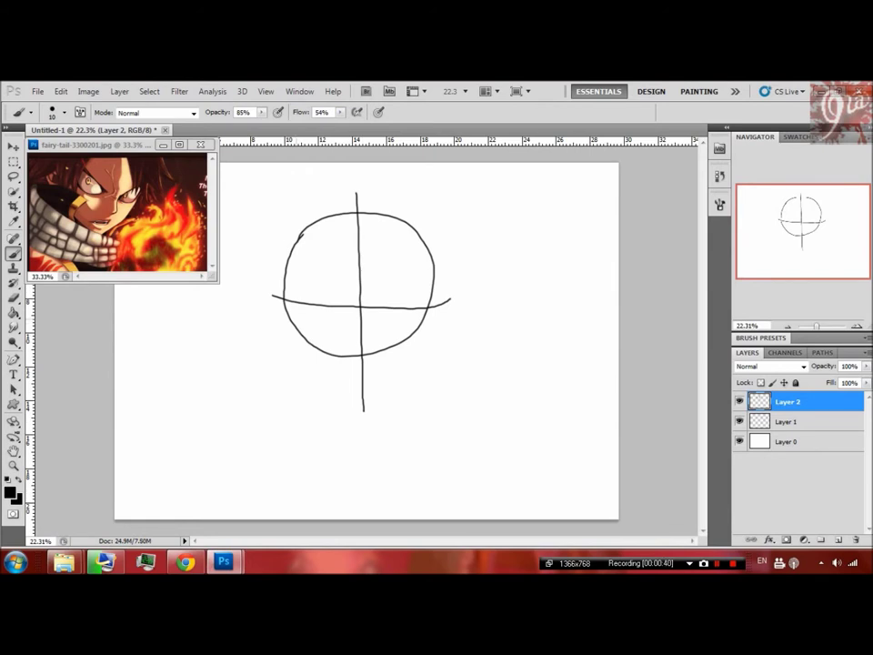
Thicken both sides of the head and sketch jaw lines tapering to the chin
left_click_drag(284, 272, 293, 338)
left_click_drag(284, 273, 298, 355)
left_click_drag(434, 278, 421, 362)
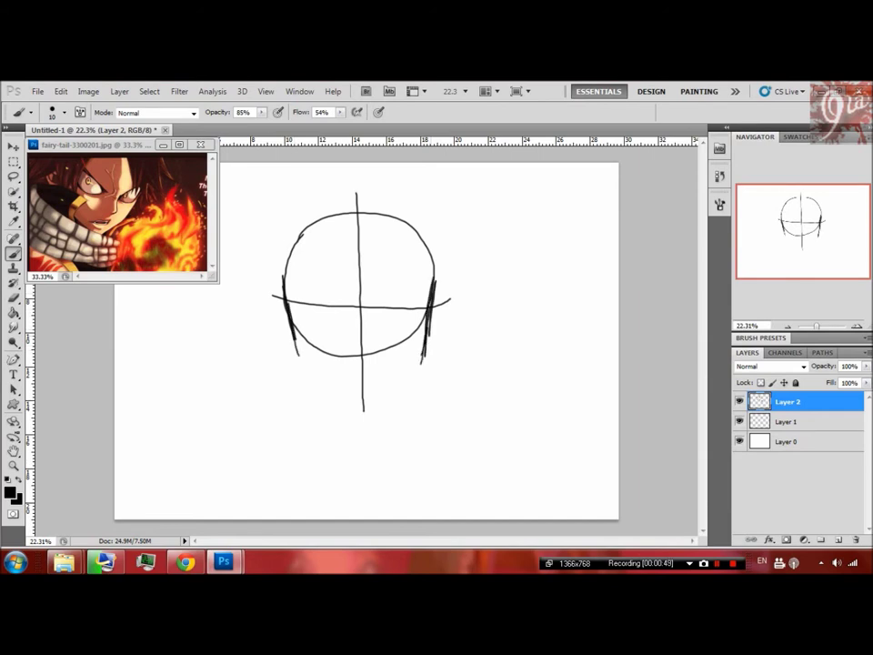
mouse_move(423, 353)
left_mouse_down()
mouse_move(397, 401)
mouse_move(371, 406)
left_mouse_up()
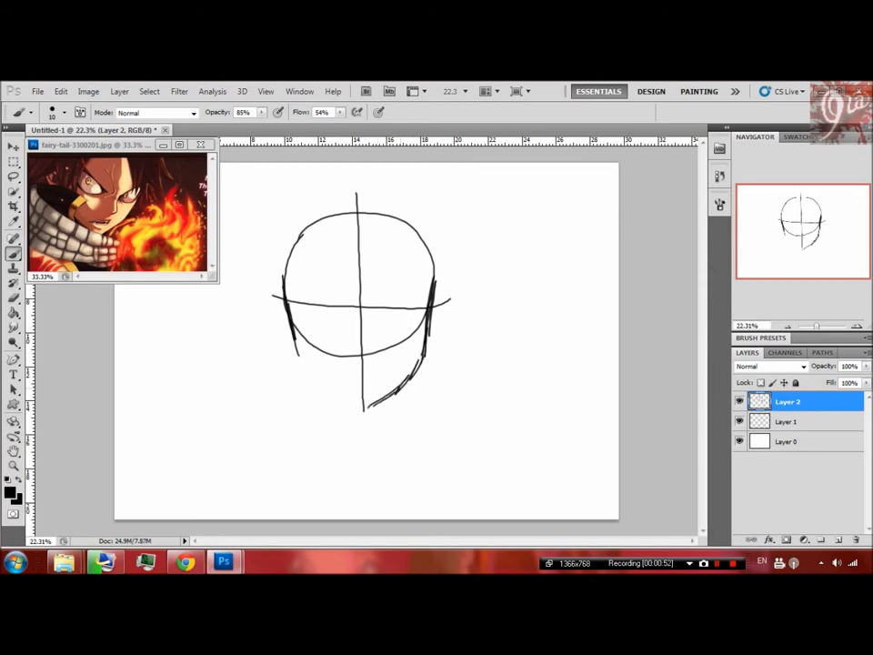
left_click_drag(293, 342, 326, 395)
left_click_drag(291, 339, 353, 408)
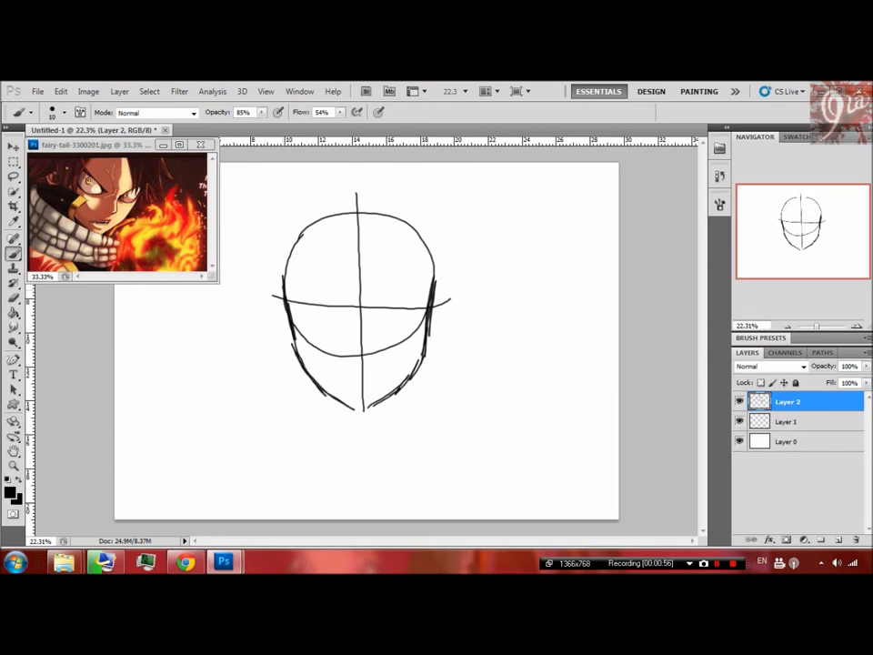
Close the chin and sketch both ears with strokes along the lower jaw
left_click_drag(348, 404, 380, 398)
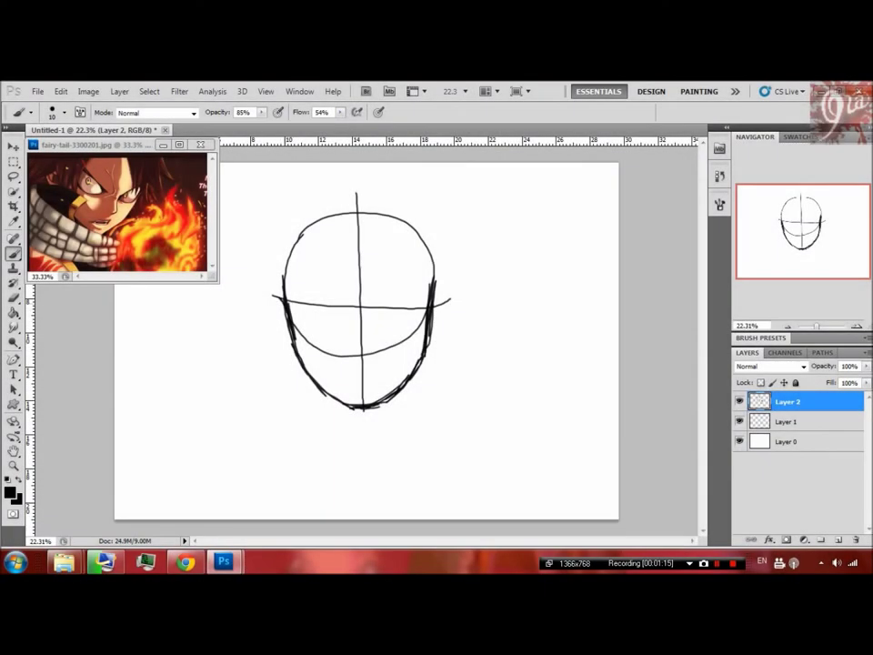
left_click_drag(265, 296, 294, 353)
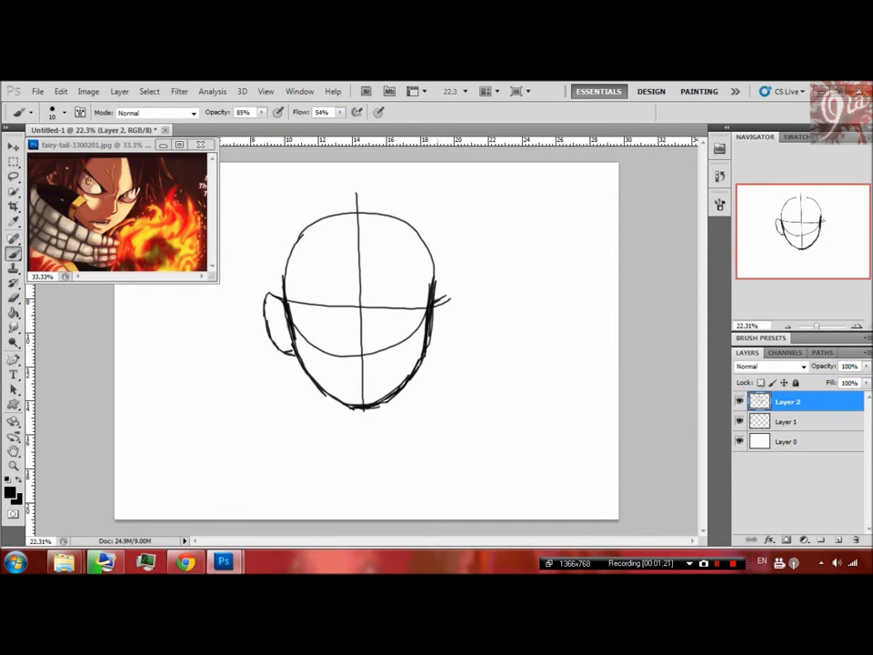
left_click_drag(448, 289, 442, 304)
left_click_drag(446, 307, 434, 343)
mouse_move(456, 323)
left_mouse_down()
mouse_move(459, 371)
mouse_move(444, 397)
left_mouse_up()
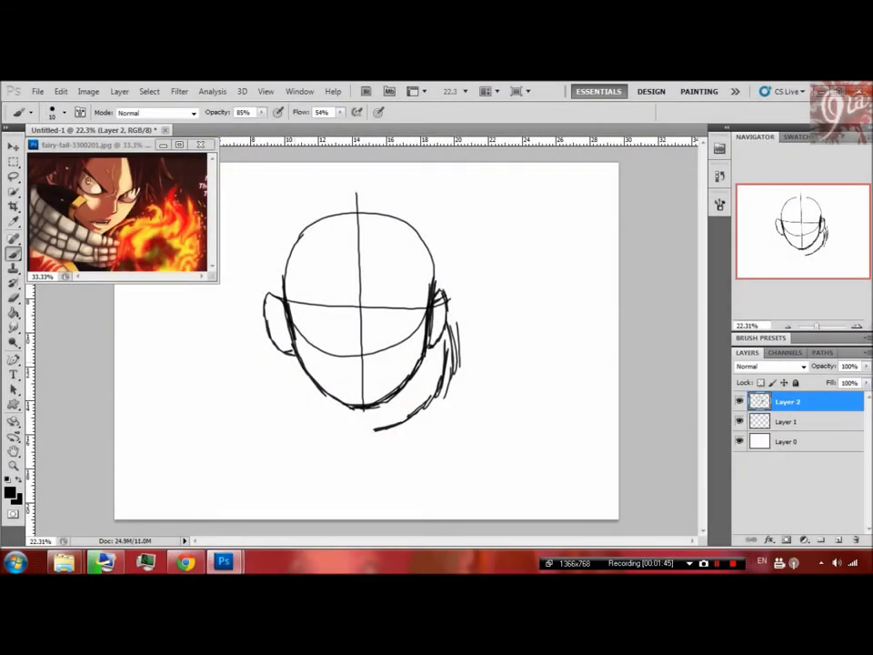
mouse_move(280, 358)
left_mouse_down()
mouse_move(290, 387)
mouse_move(289, 379)
mouse_move(328, 423)
left_mouse_up()
left_click_drag(305, 405, 358, 431)
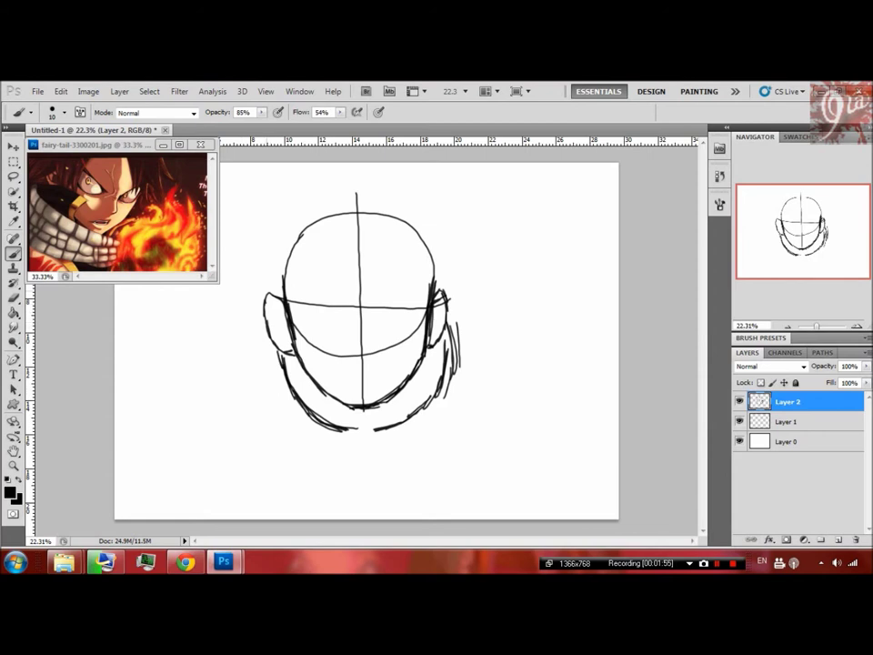
Sketch the bulky scarf curving left of the head, under the jaw and up the right side
left_click_drag(269, 288, 244, 359)
left_click_drag(255, 310, 246, 373)
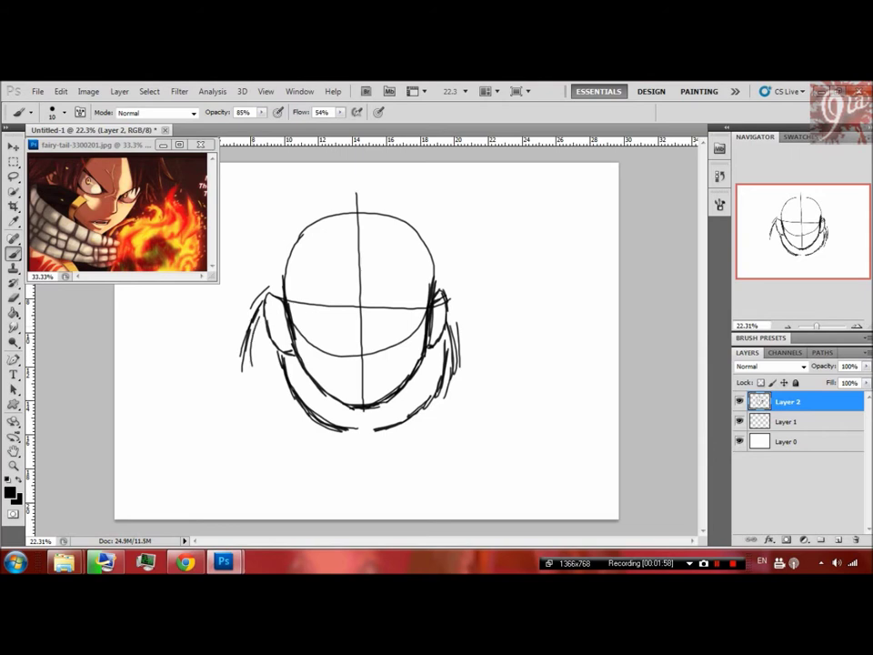
left_click_drag(259, 328, 260, 386)
mouse_move(251, 341)
left_mouse_down()
mouse_move(262, 393)
mouse_move(250, 400)
left_mouse_up()
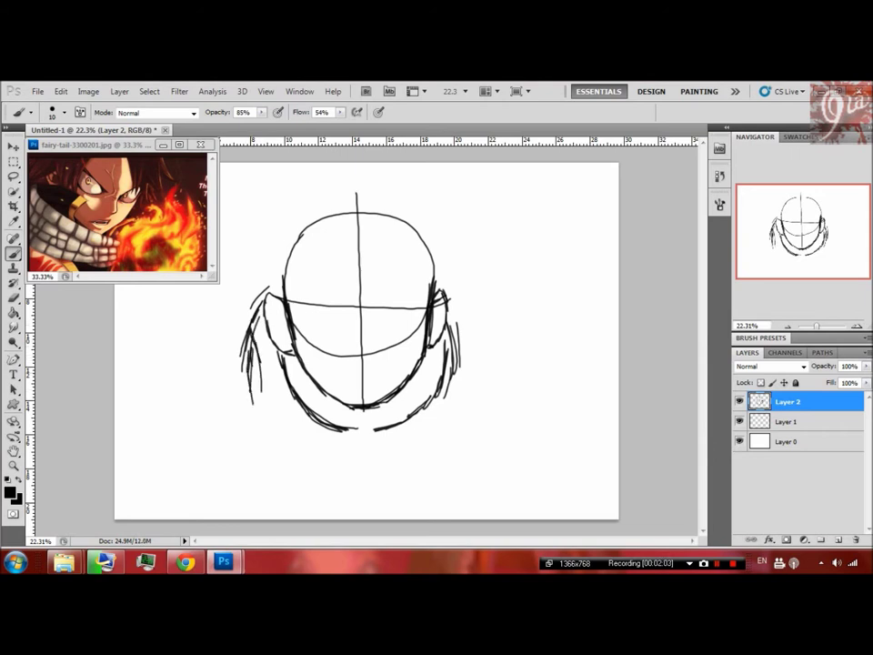
mouse_move(248, 363)
left_mouse_down()
mouse_move(299, 450)
mouse_move(341, 463)
mouse_move(393, 458)
mouse_move(433, 445)
mouse_move(447, 426)
left_mouse_up()
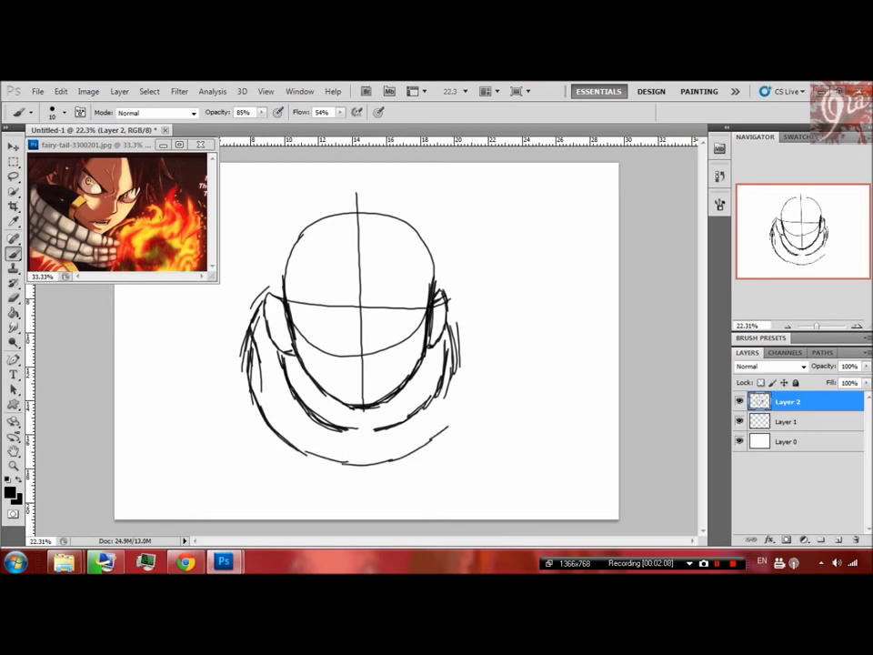
mouse_move(456, 309)
left_mouse_down()
mouse_move(465, 418)
mouse_move(453, 435)
left_mouse_up()
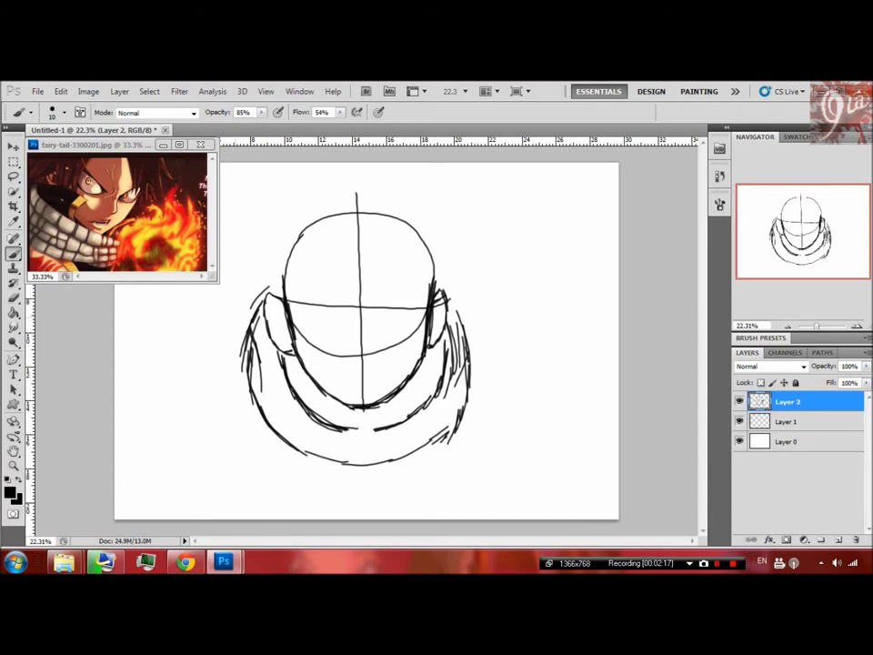
Rough in the left shoulder extending down-left from the head
mouse_move(271, 289)
left_mouse_down()
mouse_move(231, 312)
mouse_move(207, 348)
mouse_move(206, 369)
left_mouse_up()
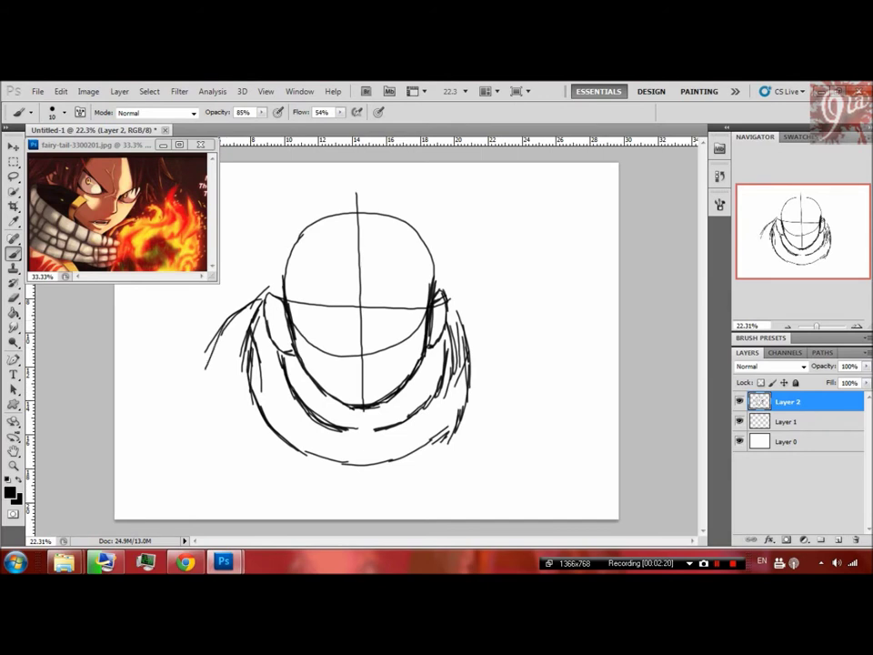
left_click_drag(259, 304, 197, 379)
mouse_move(256, 308)
left_mouse_down()
mouse_move(194, 393)
mouse_move(211, 407)
mouse_move(249, 414)
left_mouse_up()
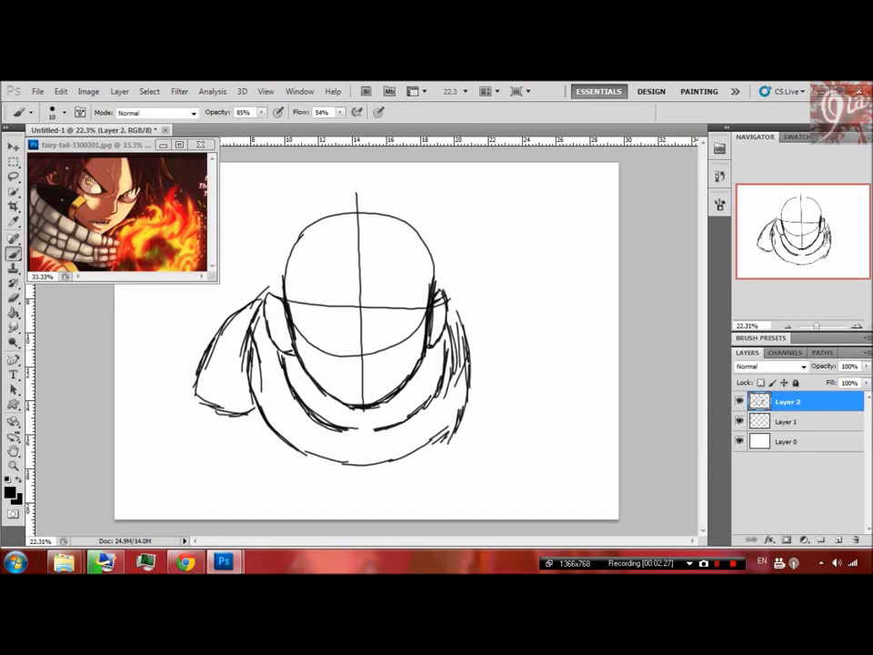
left_click_drag(194, 361, 171, 397)
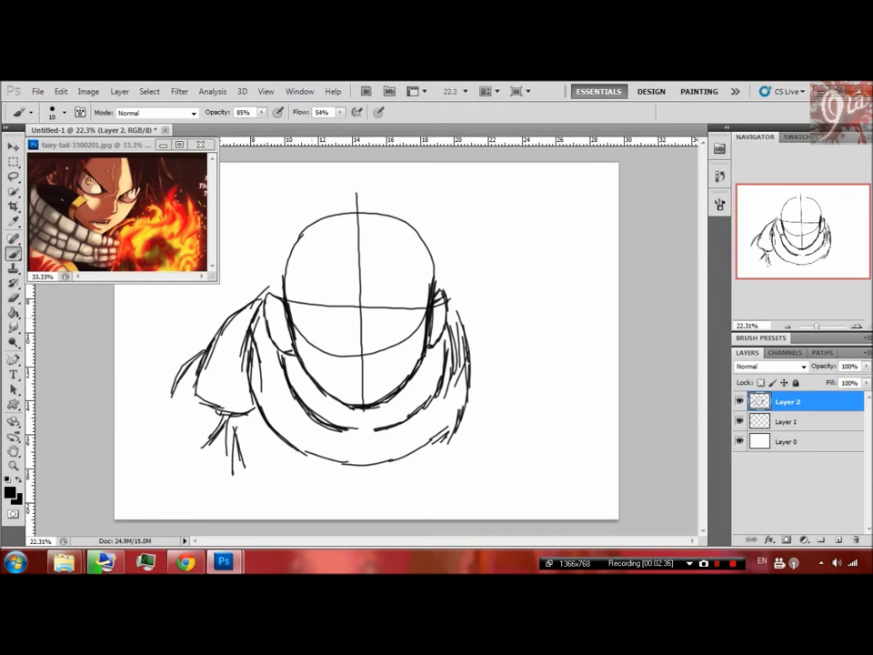
key("e")
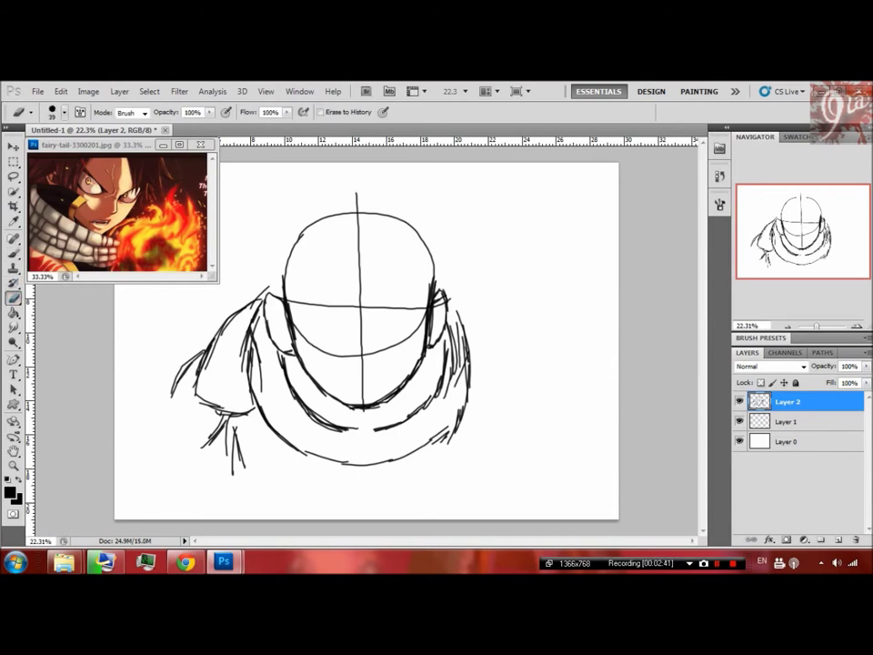
Set the eraser to 143 px, adjust its hardness, and erase part of the lower-left strokes
left_click(64, 112)
type("95")
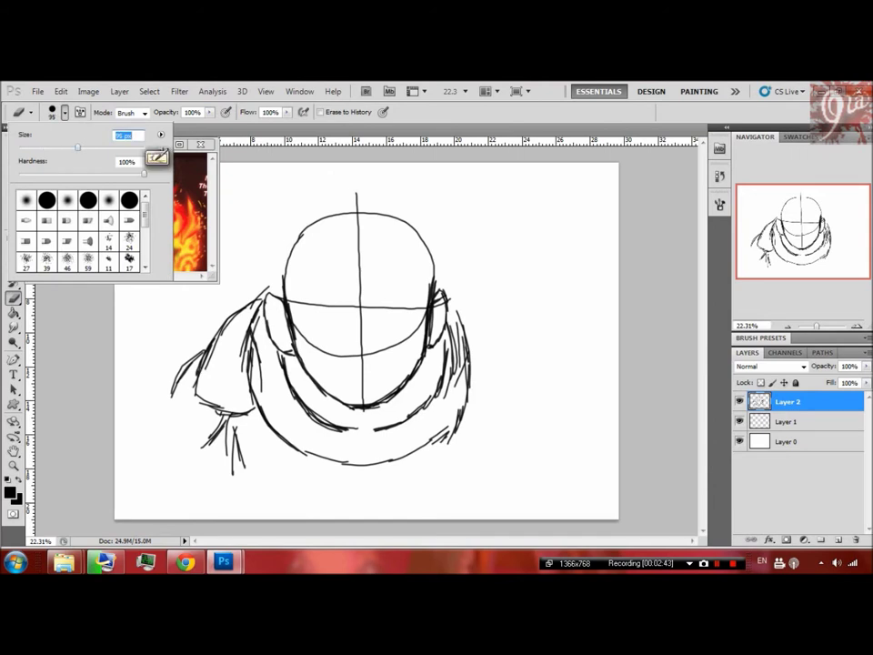
scroll(77, 232, "down", 3)
scroll(78, 232, "up", 3)
key("Tab")
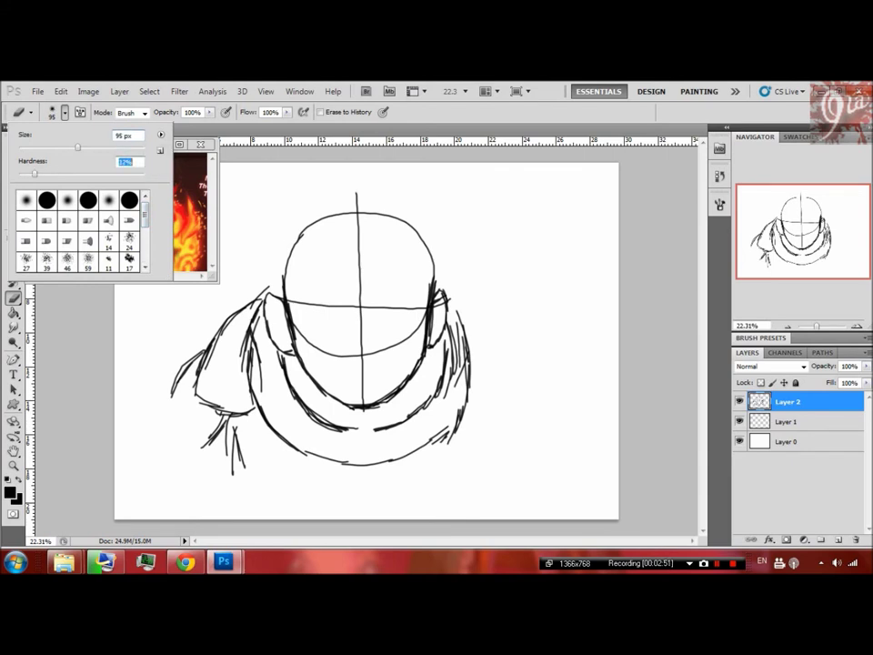
type("13")
type("100")
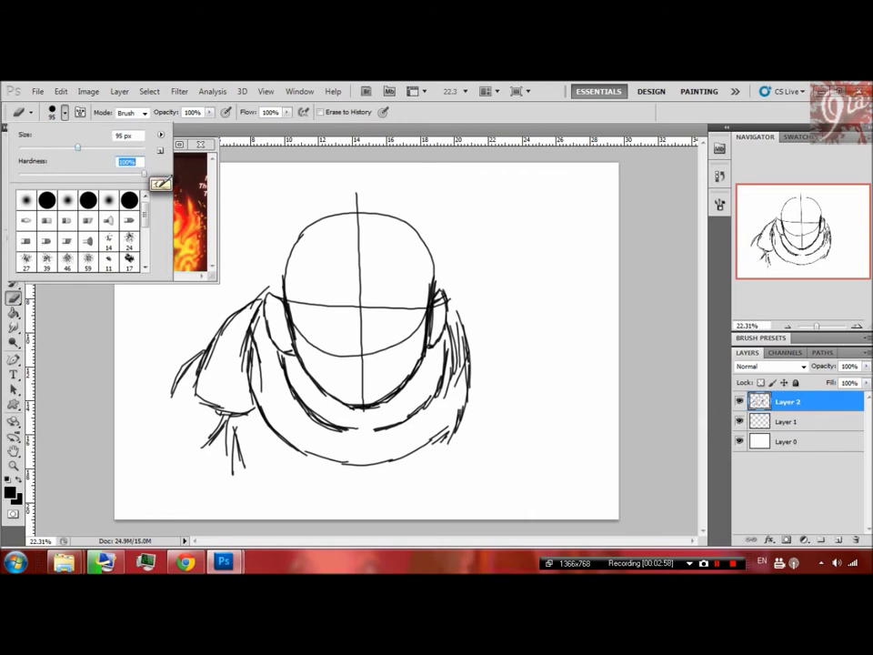
type("143")
key("Return")
left_click_drag(223, 444, 309, 452)
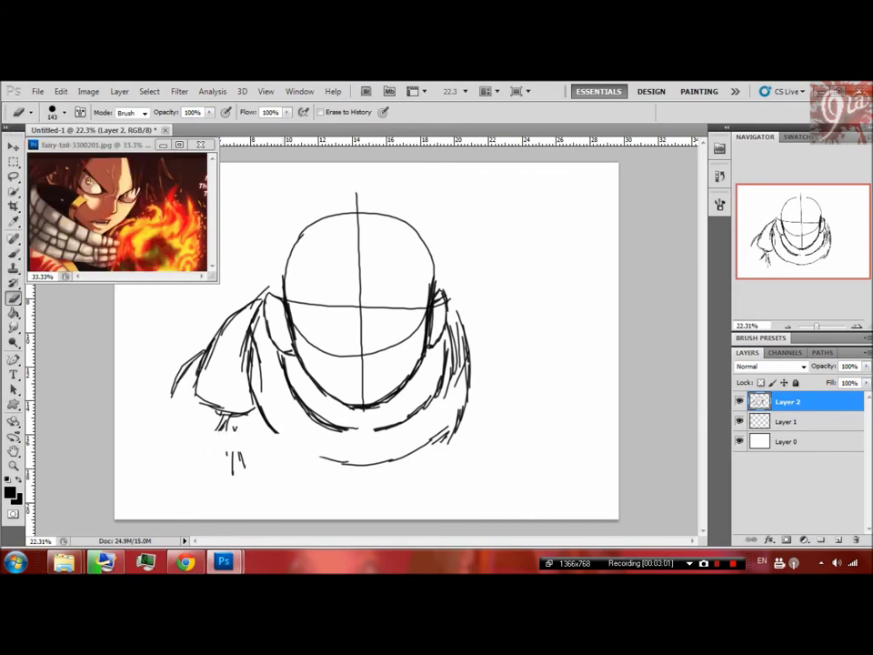
Erase the bottom scarf curve and lower-right strokes, and begin the right shoulder curve
mouse_move(418, 458)
left_mouse_down()
mouse_move(232, 459)
mouse_move(232, 470)
left_mouse_up()
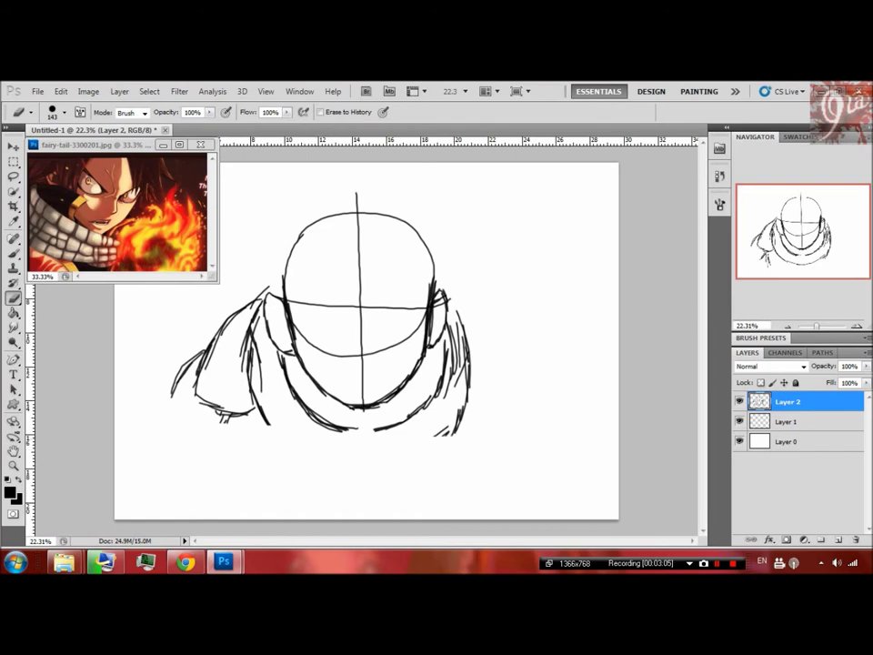
left_click_drag(423, 441, 459, 428)
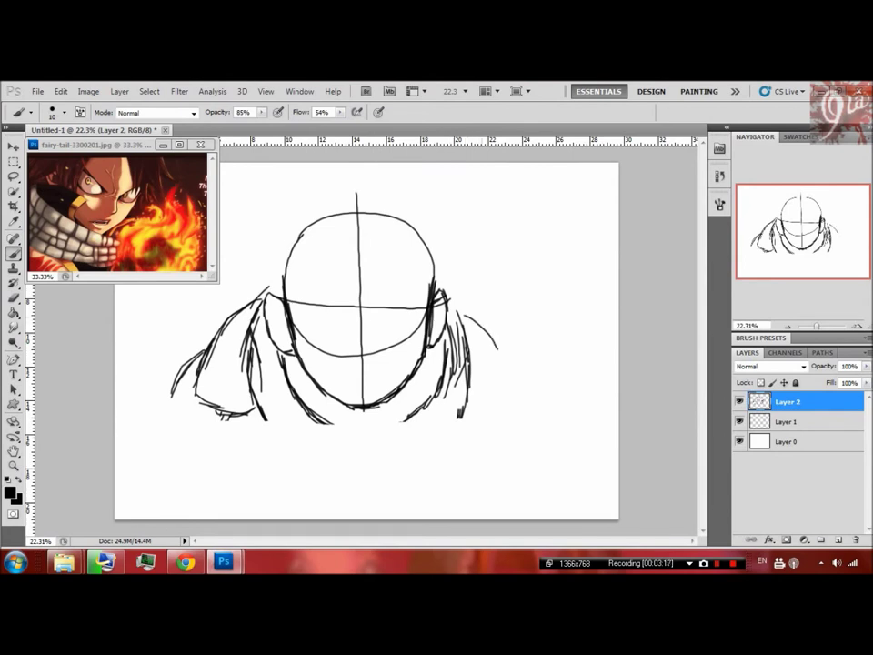
left_click_drag(464, 316, 511, 358)
left_click_drag(473, 417, 519, 396)
left_click_drag(509, 357, 533, 434)
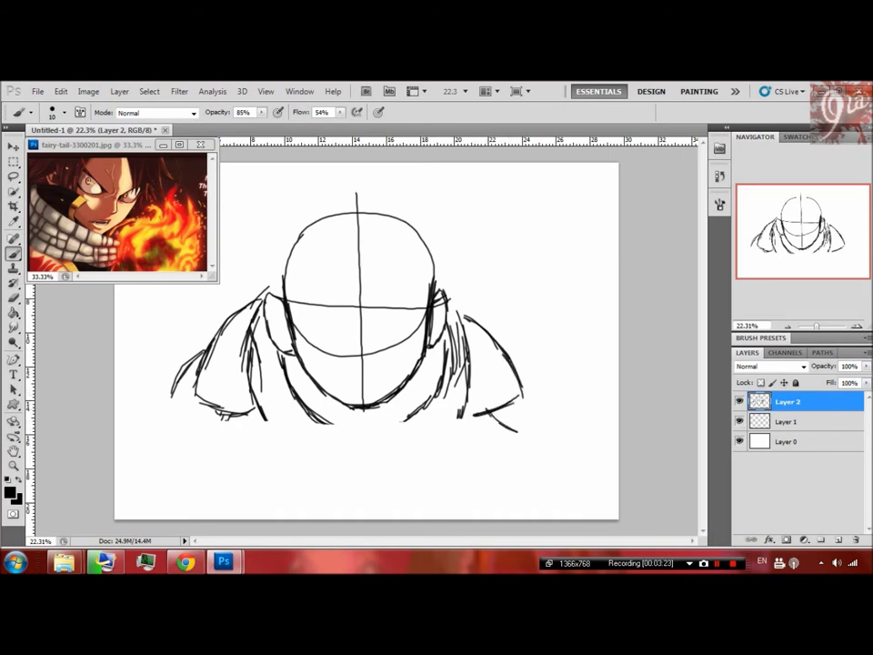
left_click_drag(518, 340, 551, 355)
Add more right-shoulder strokes and move Layer 2 below Layer 0
left_click_drag(482, 324, 526, 378)
left_click_drag(520, 342, 562, 369)
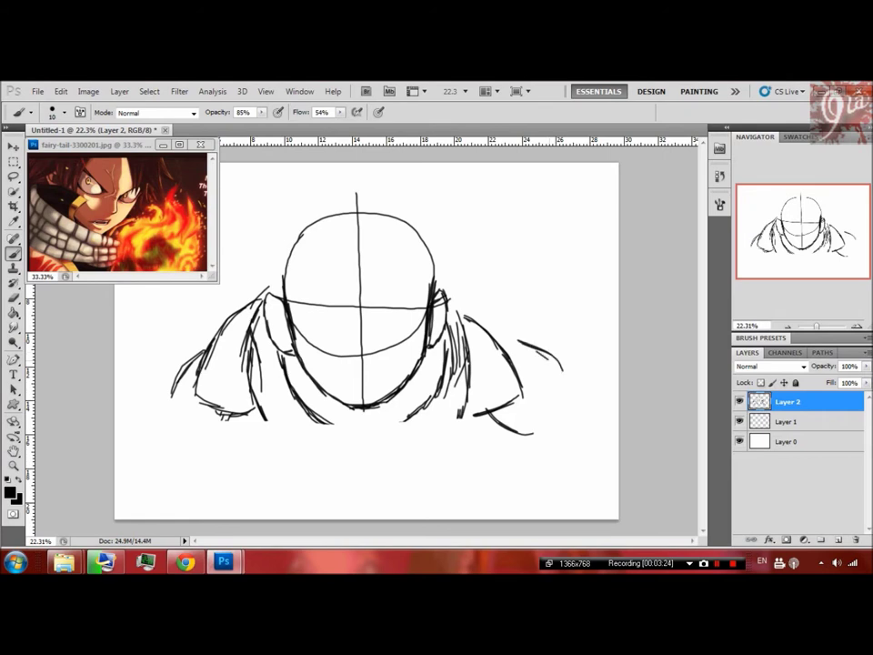
left_click_drag(520, 343, 565, 384)
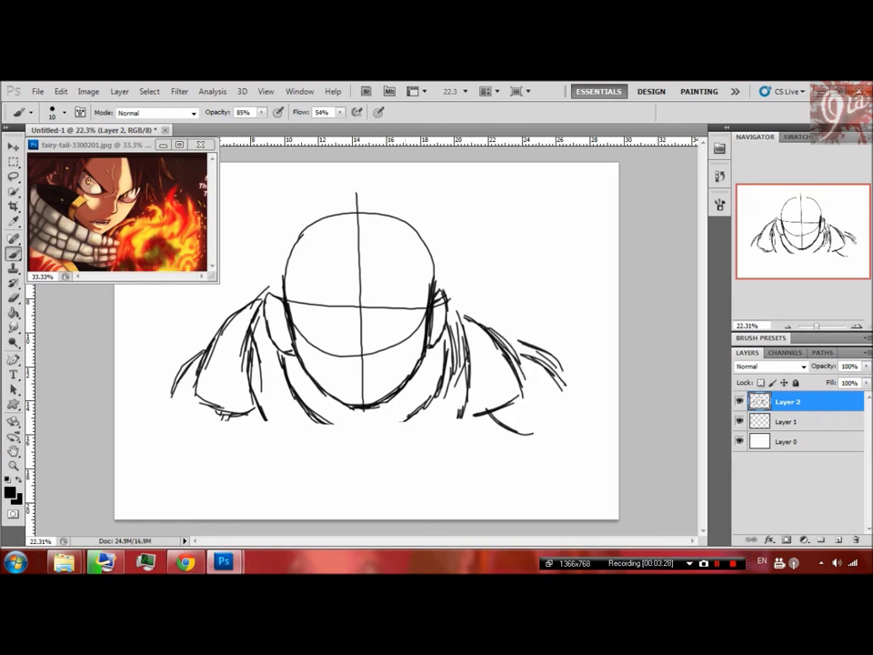
left_click_drag(787, 401, 787, 452)
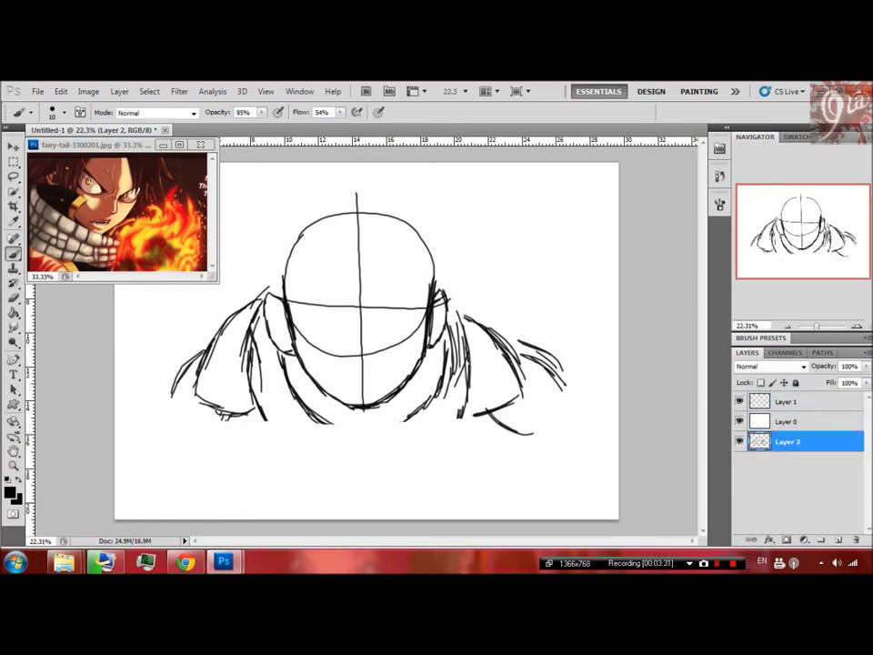
Delete the white background Layer 0 and fade Layer 2 to 46% opacity
left_click(788, 421)
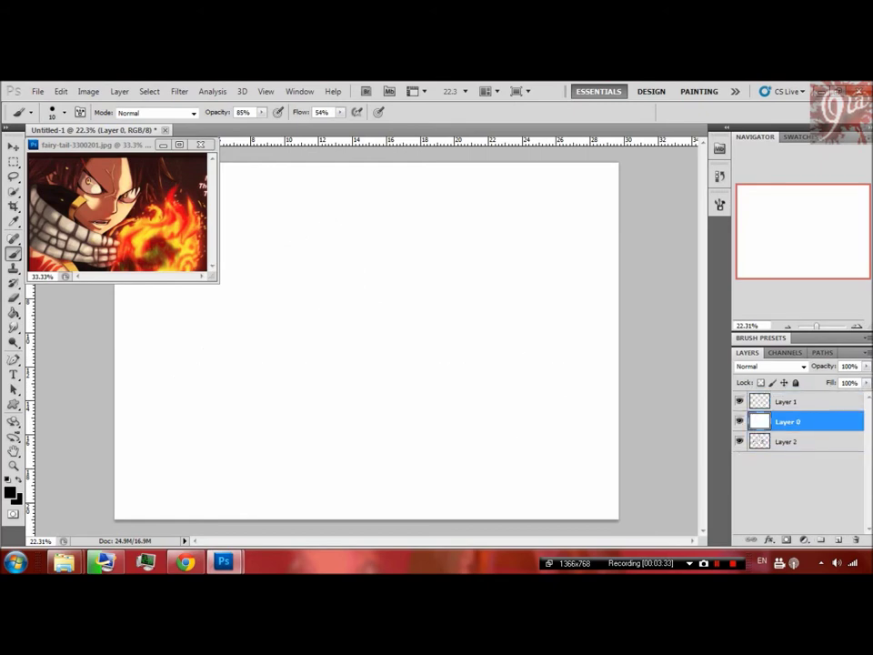
key("Delete")
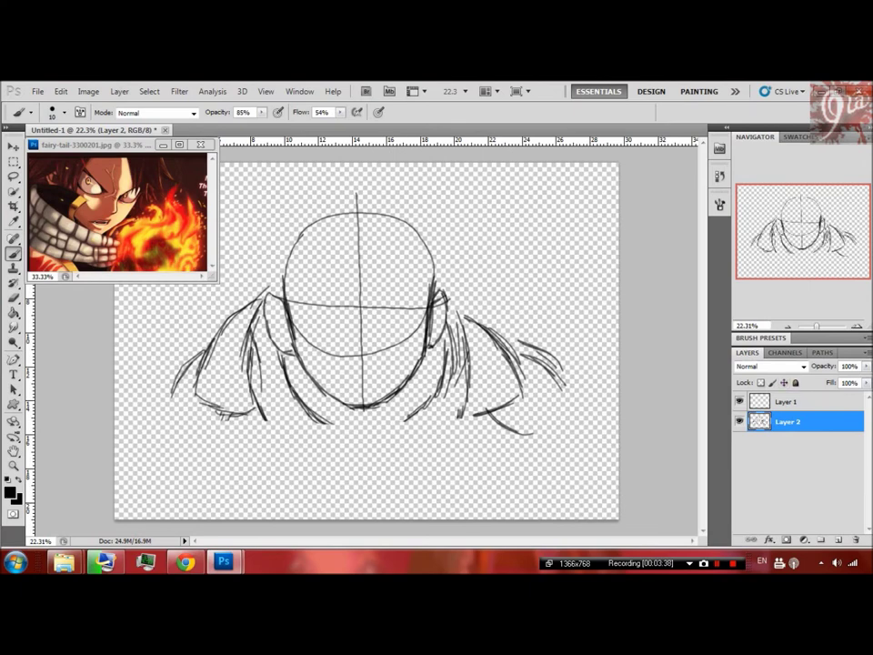
left_click(787, 401)
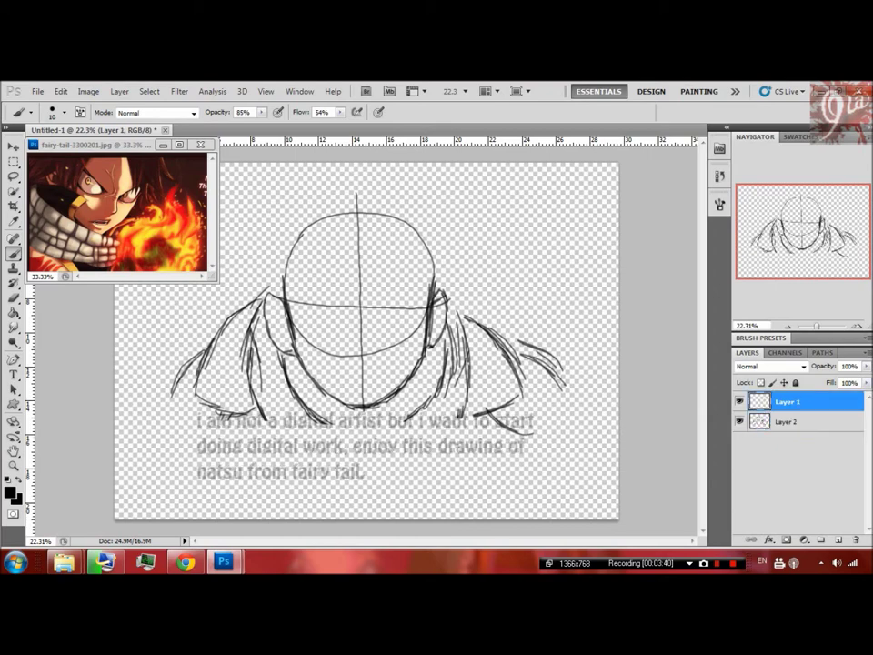
left_click(786, 421)
left_click(866, 366)
left_click_drag(866, 379, 830, 380)
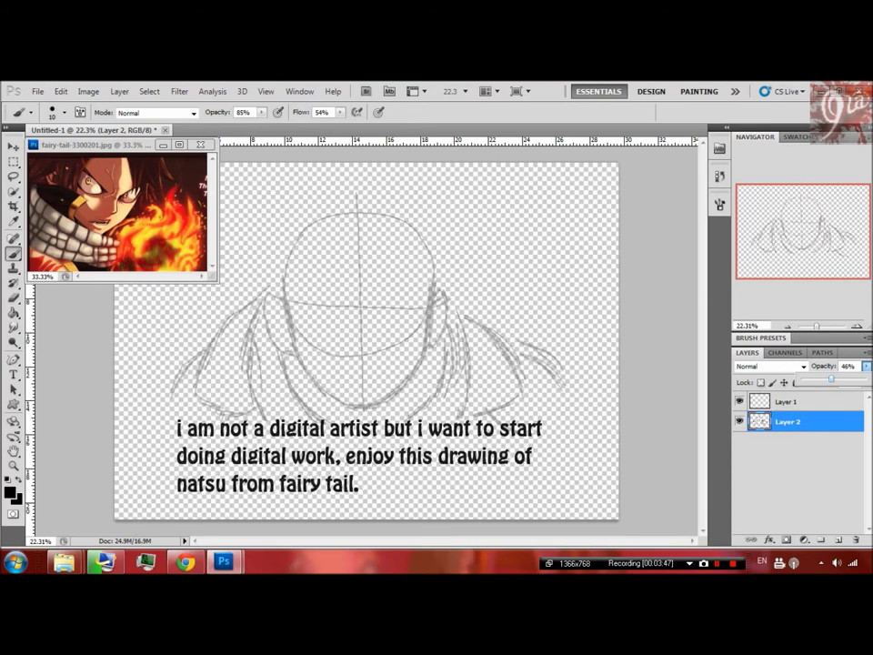
Reselect Layer 2 and raise its opacity to 83%
left_click(787, 401)
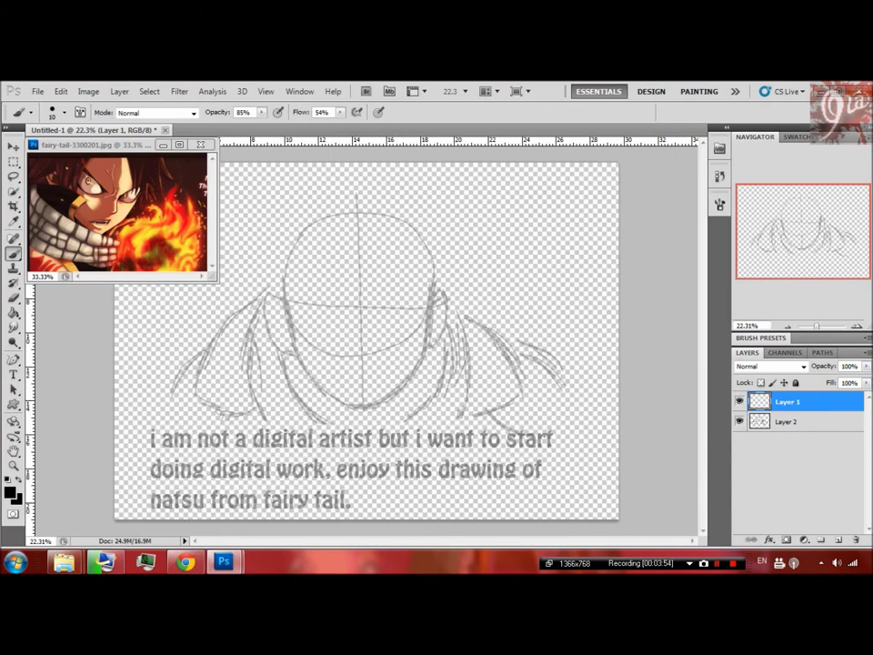
left_click(787, 422)
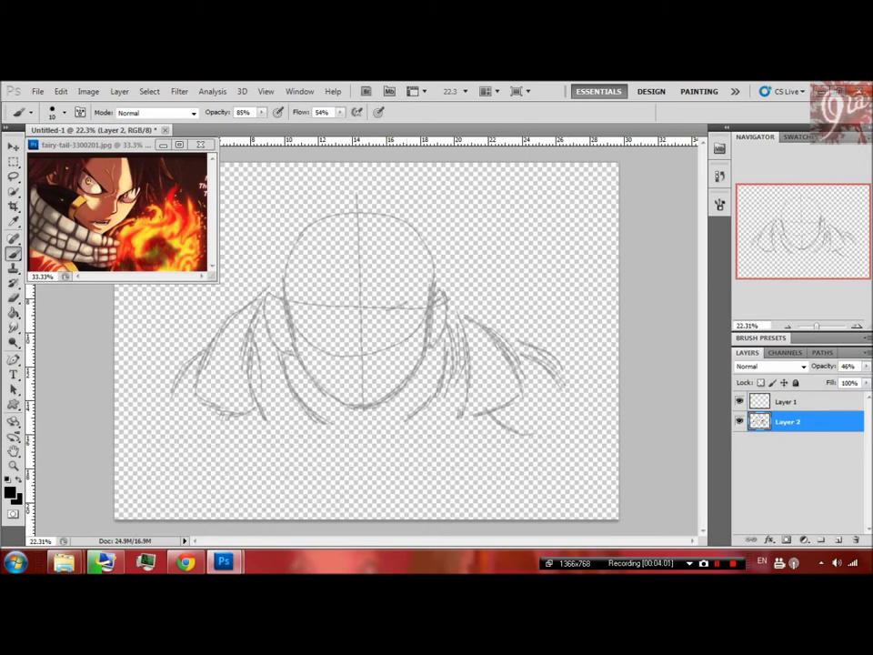
left_click_drag(866, 366, 855, 378)
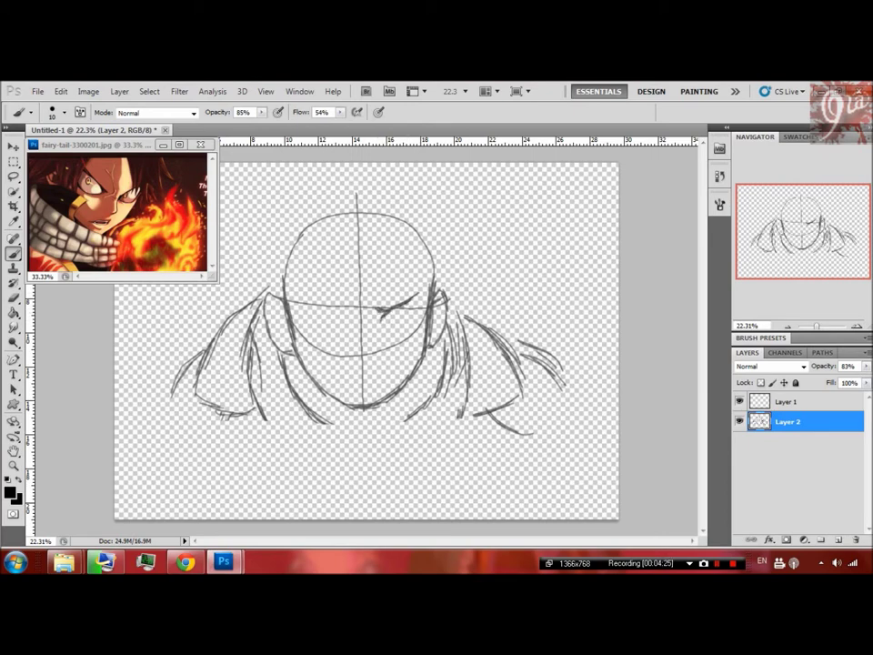
Zoom in and sketch the outlines of the narrowed right and left eyes
scroll(364, 341, "up", 2)
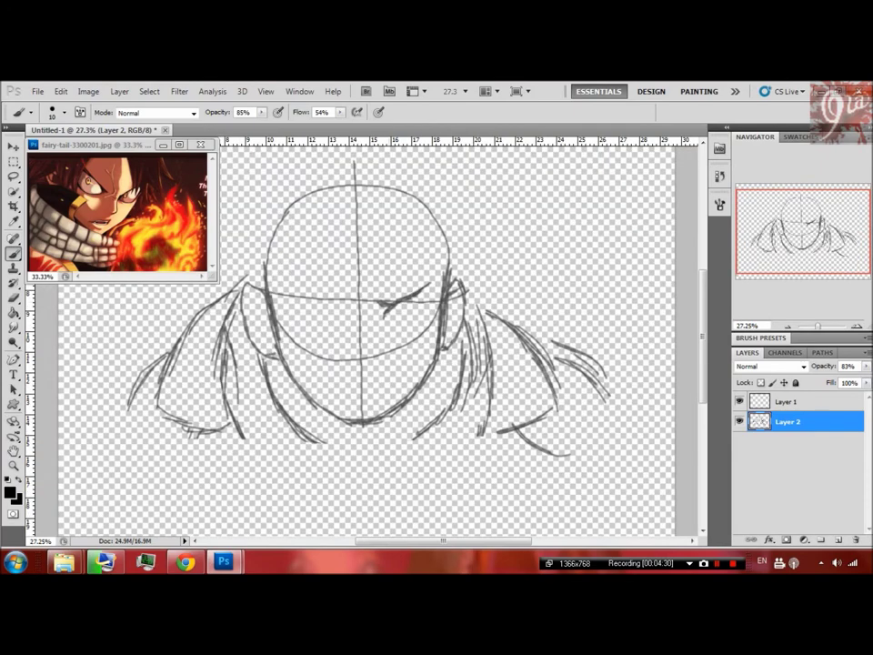
left_click_drag(415, 300, 426, 293)
mouse_move(383, 317)
left_mouse_down()
mouse_move(423, 319)
mouse_move(403, 310)
left_mouse_up()
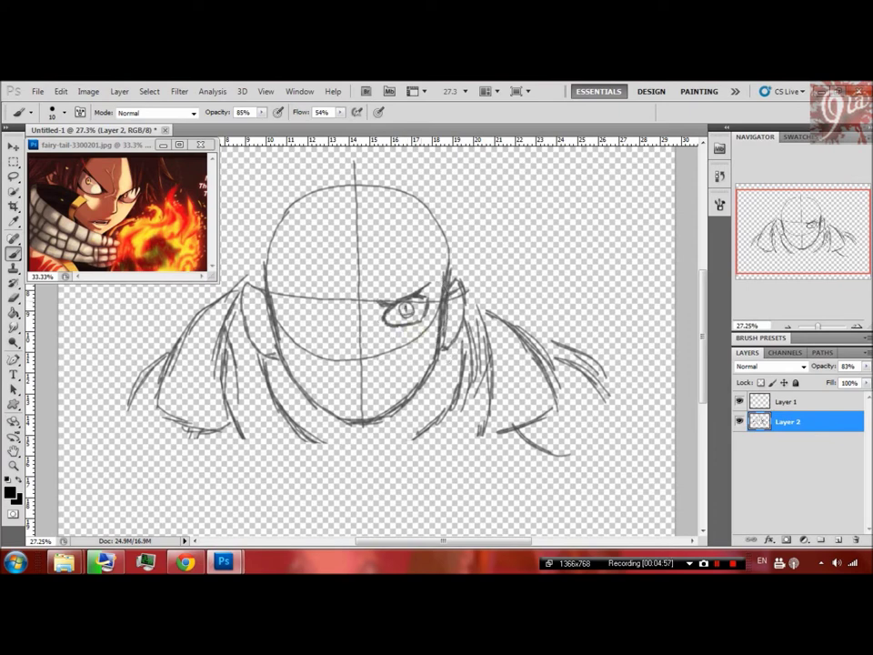
left_click_drag(308, 300, 347, 310)
left_click_drag(291, 288, 309, 297)
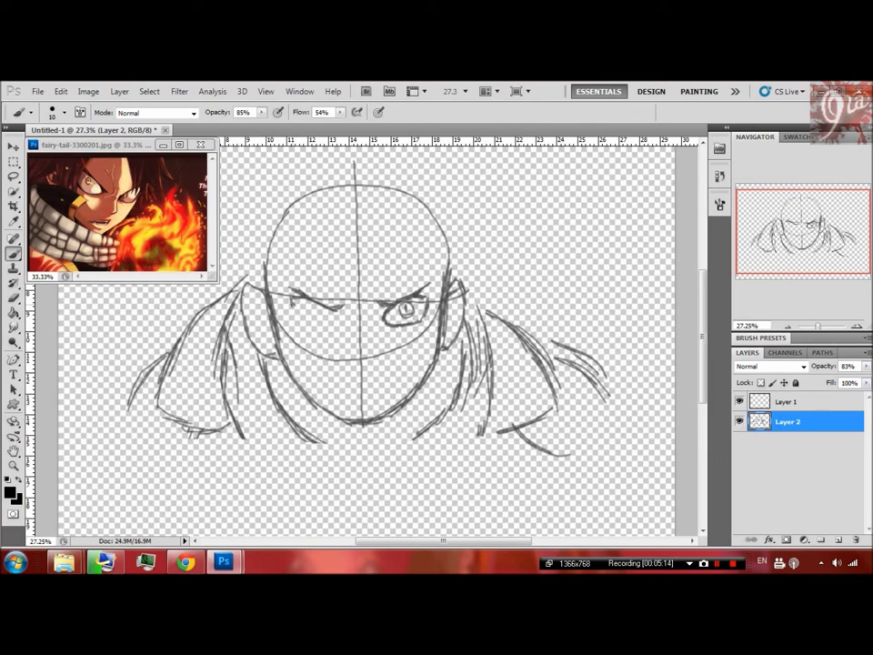
left_click_drag(291, 297, 293, 307)
left_click_drag(498, 424, 505, 419)
left_click_drag(292, 312, 335, 317)
Draw the left iris, a small nose and a snarling mouth with bared teeth
left_click_drag(314, 302, 312, 302)
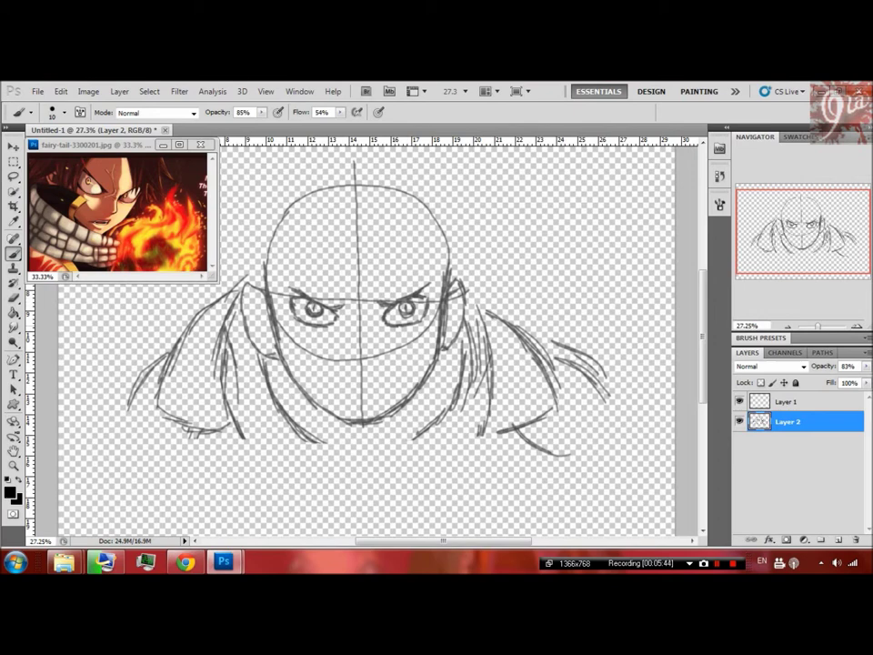
mouse_move(351, 323)
left_mouse_down()
mouse_move(370, 325)
mouse_move(350, 333)
left_mouse_up()
left_click_drag(355, 361, 366, 364)
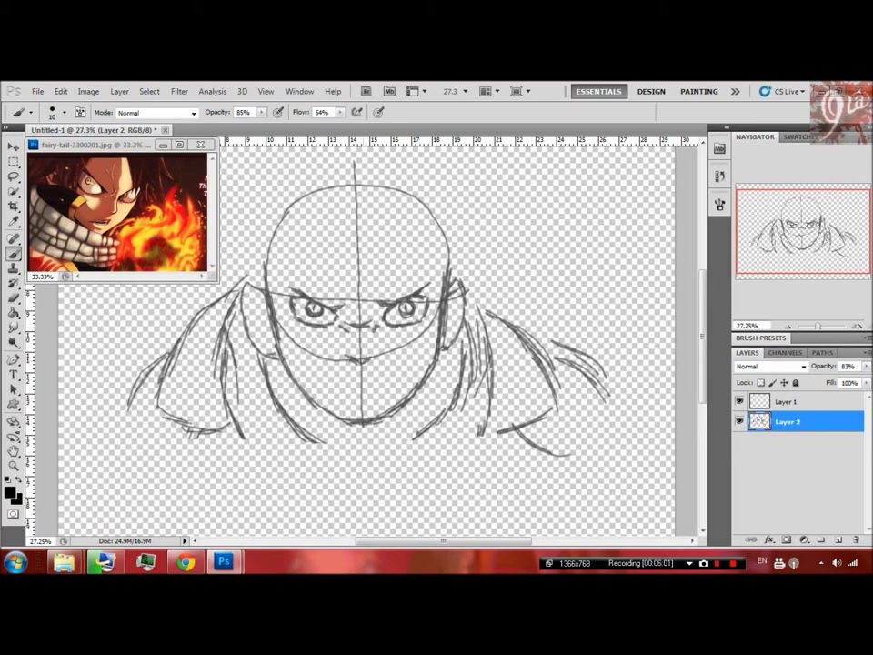
left_click_drag(367, 359, 377, 352)
left_click_drag(335, 369, 386, 374)
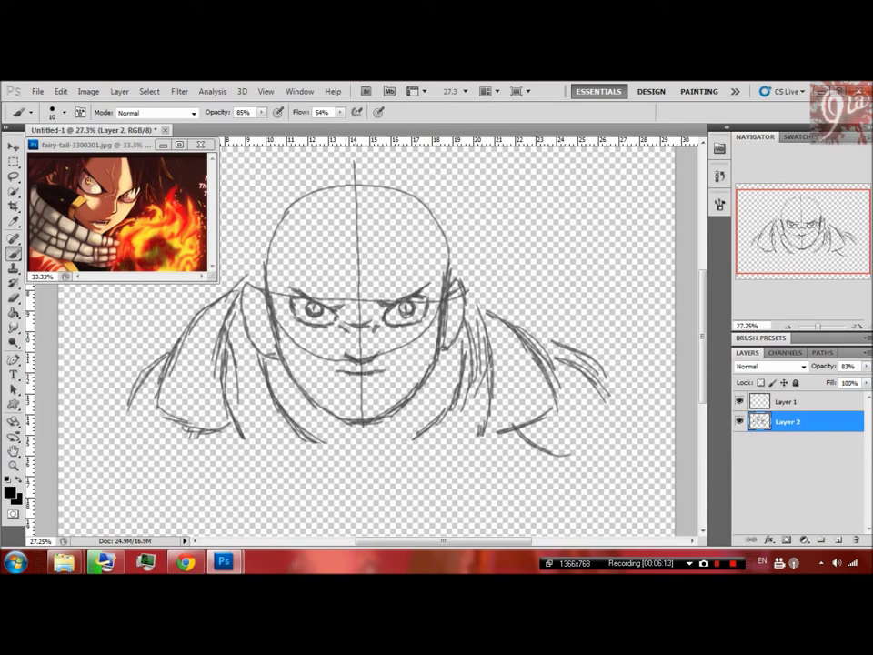
left_click_drag(401, 373, 412, 364)
mouse_move(324, 373)
left_mouse_down()
mouse_move(333, 387)
mouse_move(367, 391)
left_mouse_up()
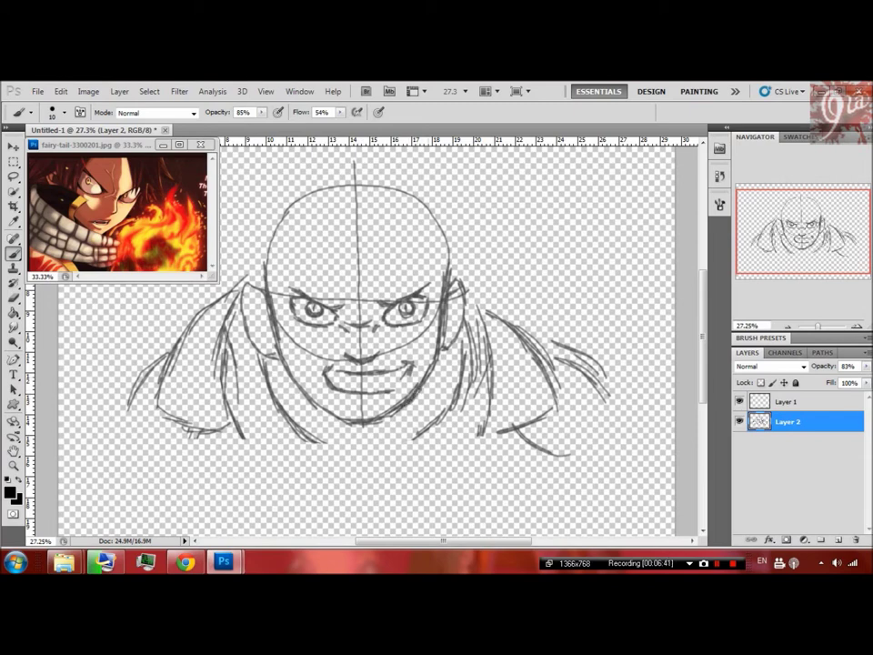
left_click_drag(308, 391, 333, 408)
left_click_drag(242, 302, 291, 319)
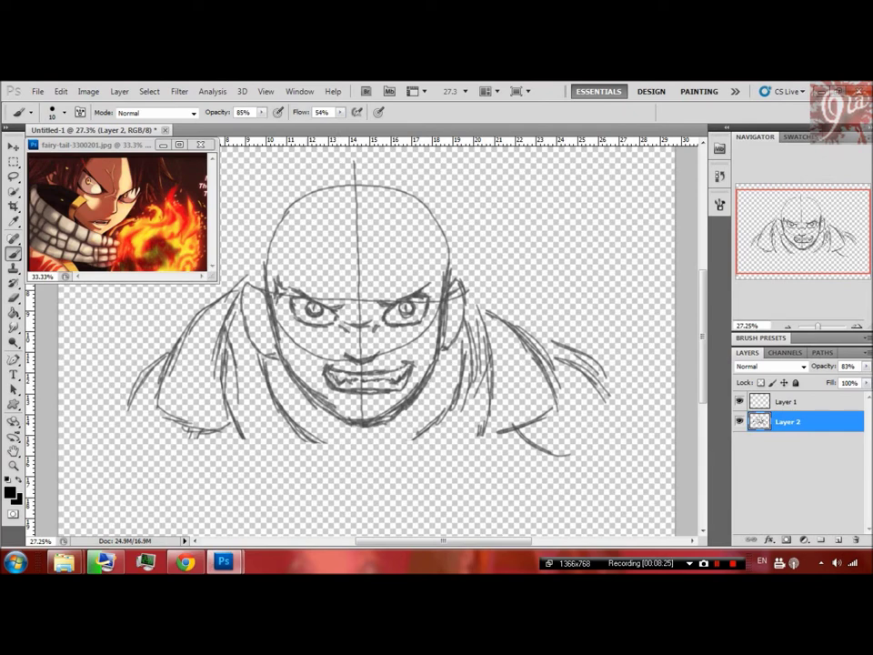
Draw a diagonal brow line and spiky hair strands on both sides of the head
mouse_move(342, 260)
left_mouse_down()
mouse_move(388, 293)
mouse_move(403, 287)
left_mouse_up()
left_click_drag(386, 285, 409, 270)
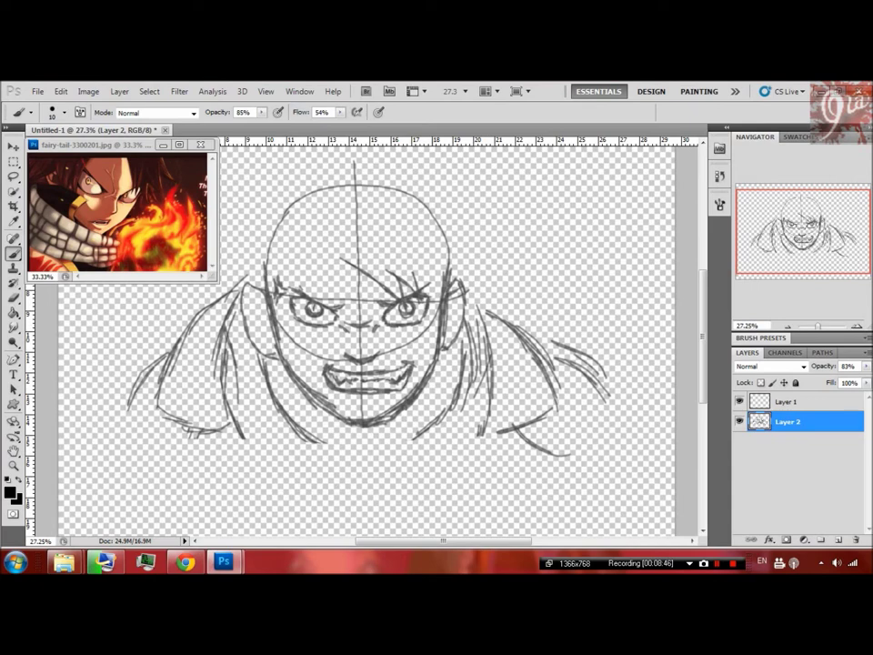
left_click_drag(414, 285, 442, 272)
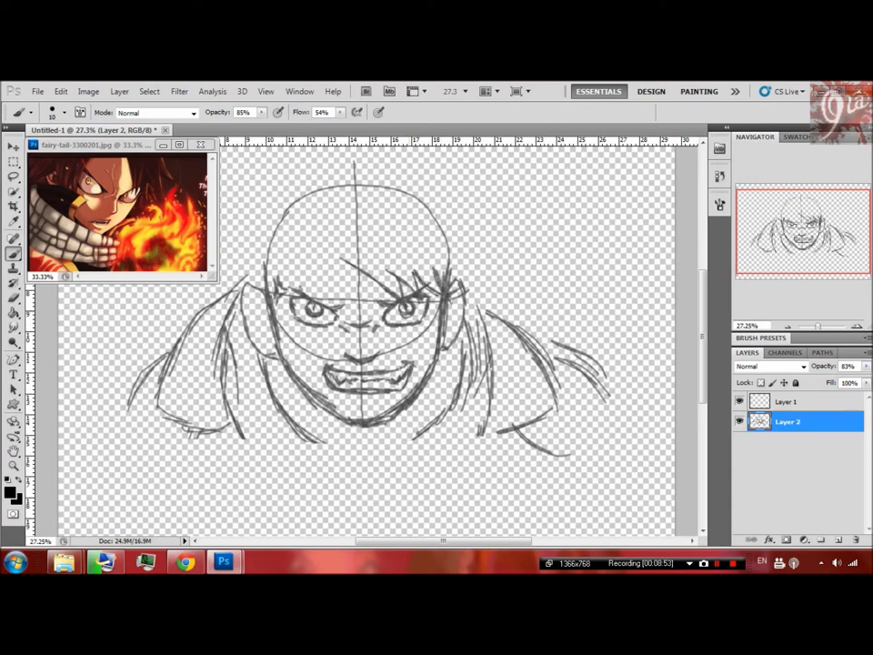
left_click_drag(453, 275, 464, 259)
left_click_drag(318, 260, 294, 307)
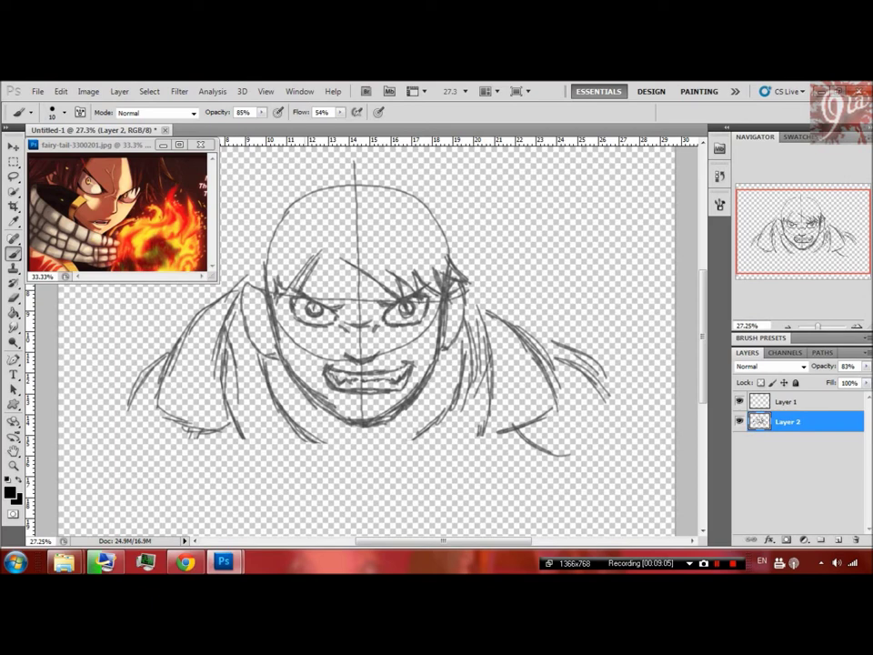
mouse_move(296, 250)
left_mouse_down()
mouse_move(286, 304)
mouse_move(272, 294)
left_mouse_up()
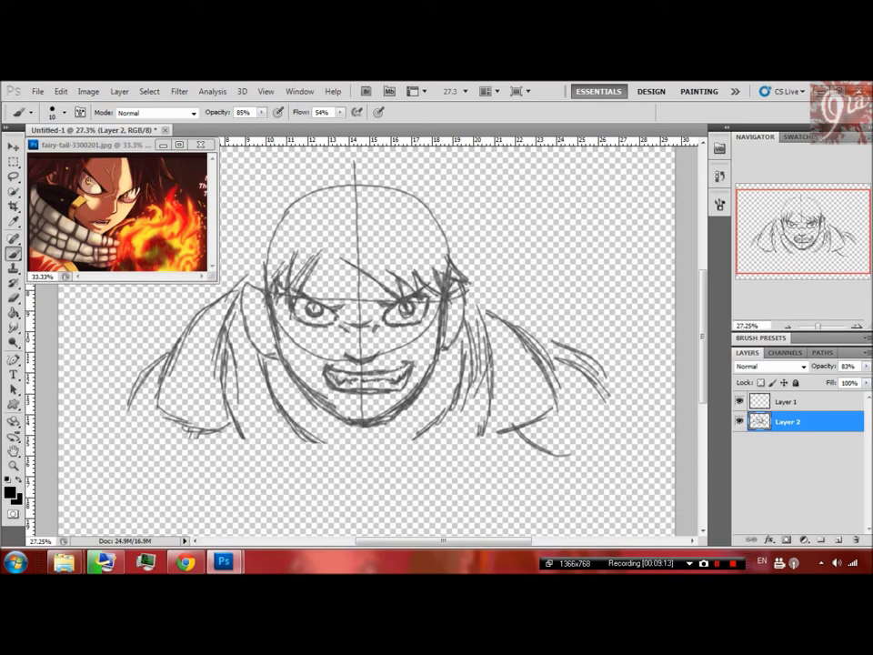
left_click_drag(266, 258, 261, 299)
left_click_drag(247, 287, 213, 293)
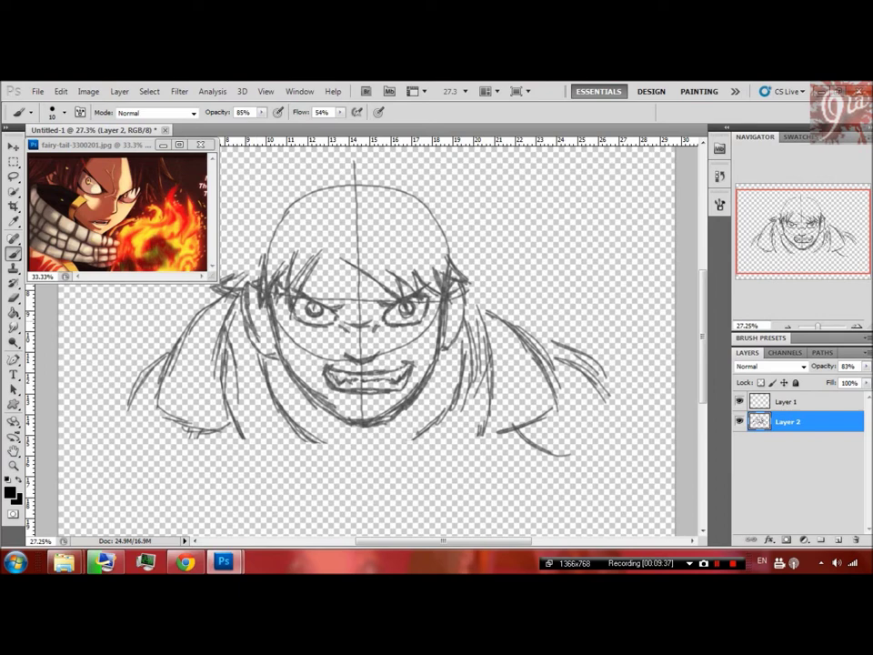
Add hair spikes around the right, top and left of the head, plus chin and neck strokes
mouse_move(477, 274)
left_mouse_down()
mouse_move(501, 284)
mouse_move(497, 266)
left_mouse_up()
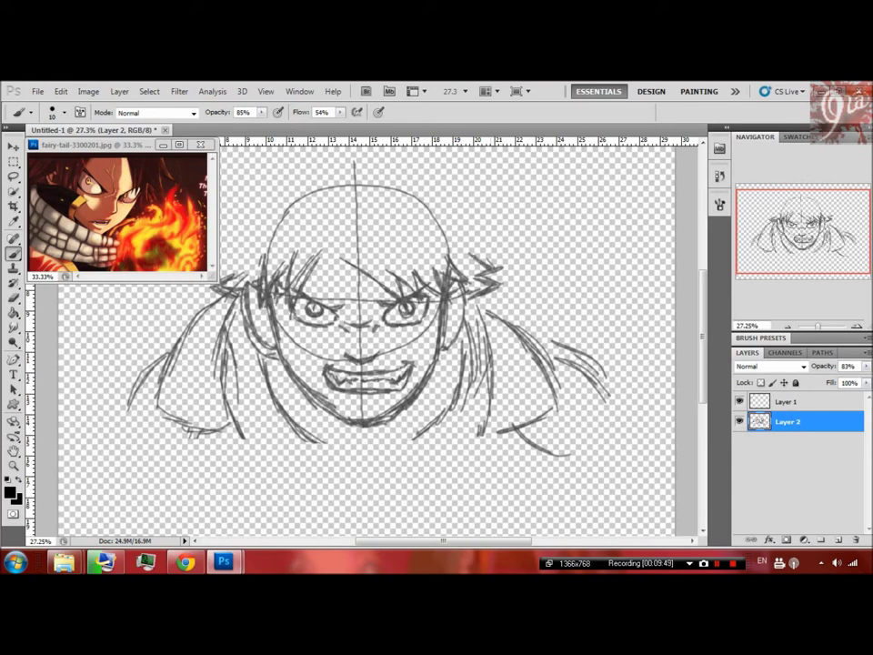
left_click_drag(375, 221, 353, 233)
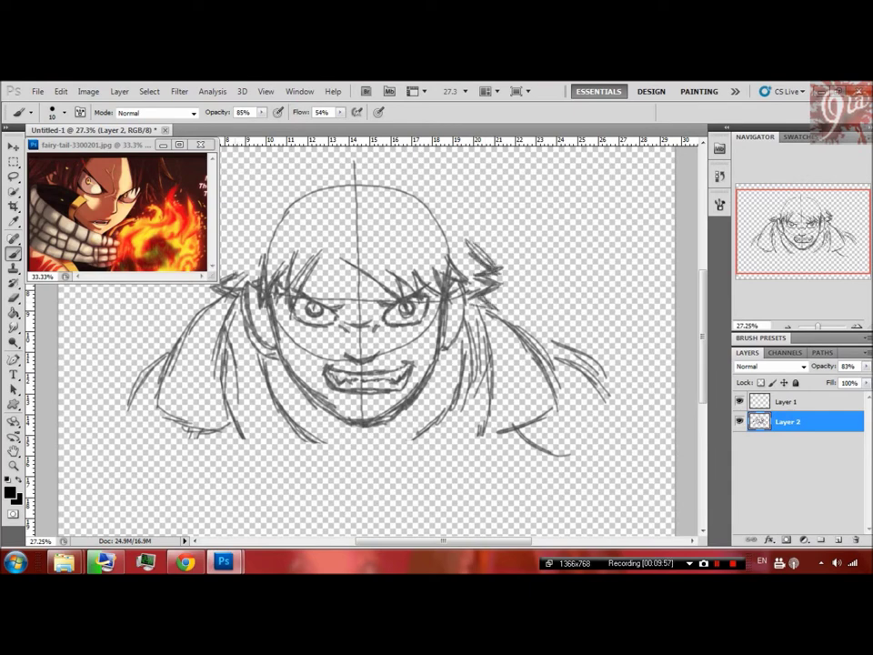
left_click_drag(222, 260, 249, 269)
mouse_move(203, 270)
left_mouse_down()
mouse_move(227, 285)
mouse_move(228, 312)
left_mouse_up()
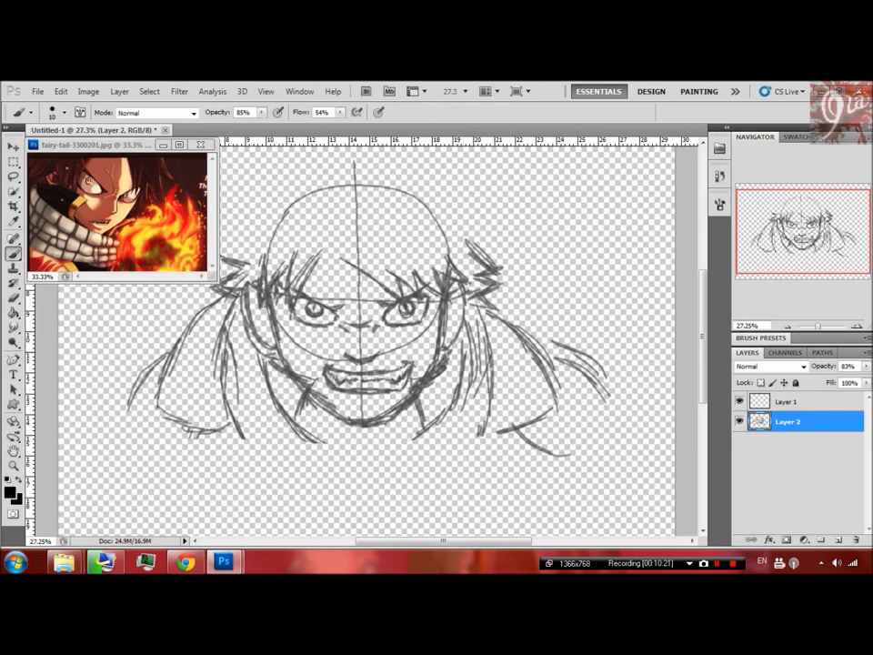
left_click_drag(455, 389, 417, 422)
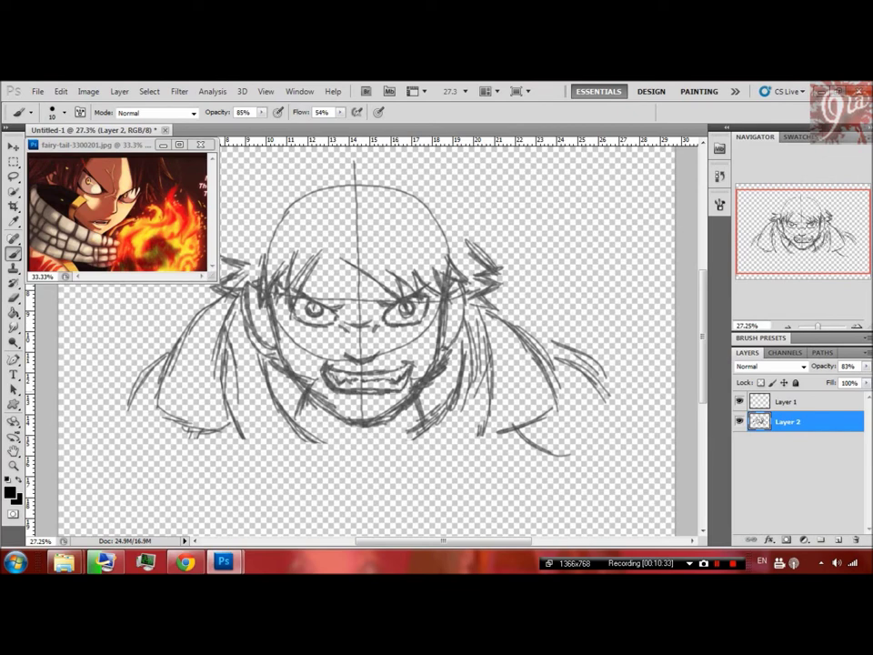
mouse_move(331, 238)
left_mouse_down()
mouse_move(354, 262)
mouse_move(307, 277)
left_mouse_up()
left_click_drag(220, 235, 249, 244)
Add a forehead strand, a sweat drop beside the right eye and a stroke left of the face
left_click_drag(313, 245, 291, 245)
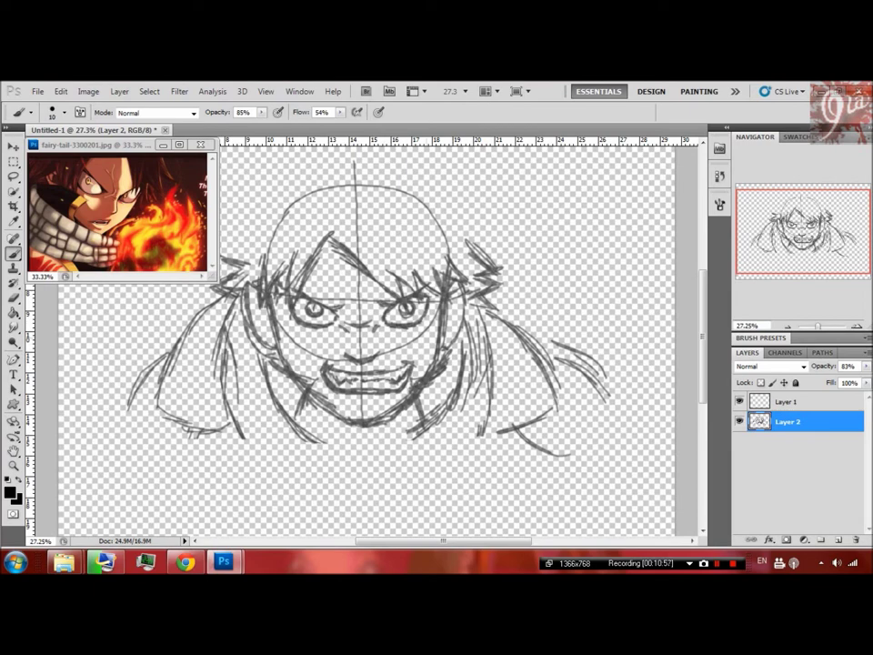
left_click_drag(493, 425, 504, 420)
left_click_drag(424, 328, 426, 336)
mouse_move(227, 345)
left_mouse_down()
mouse_move(236, 371)
mouse_move(253, 358)
mouse_move(267, 386)
mouse_move(263, 420)
left_mouse_up()
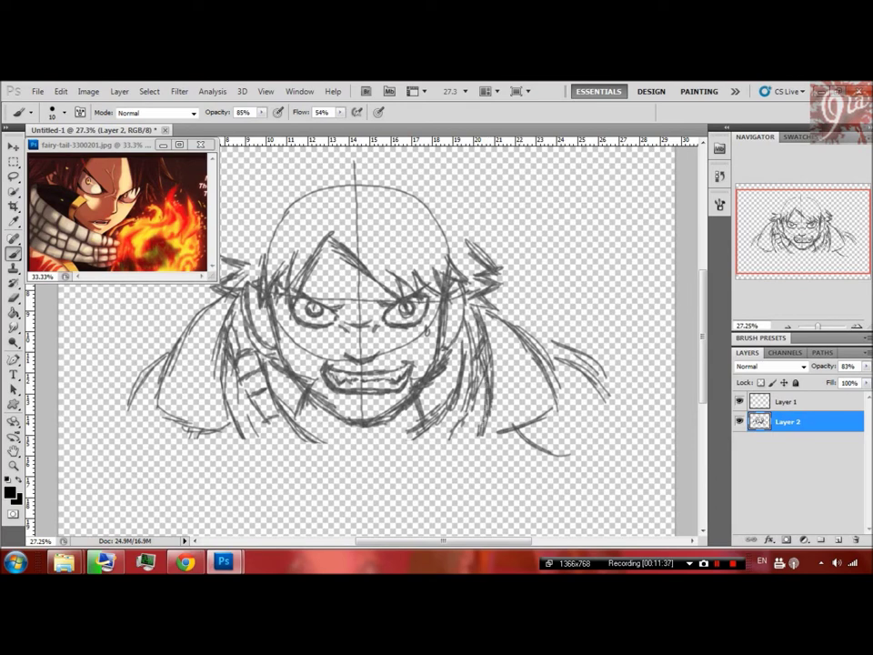
left_click(788, 401)
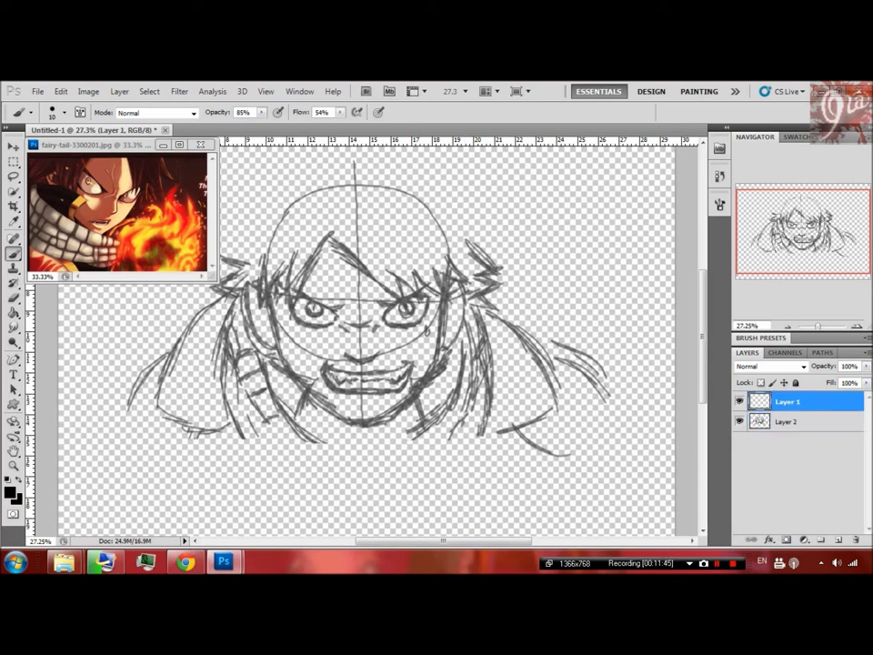
Ink the right eye's inner edge, lower lid and outer upper corner in black on Layer 1
scroll(364, 373, "up", 5)
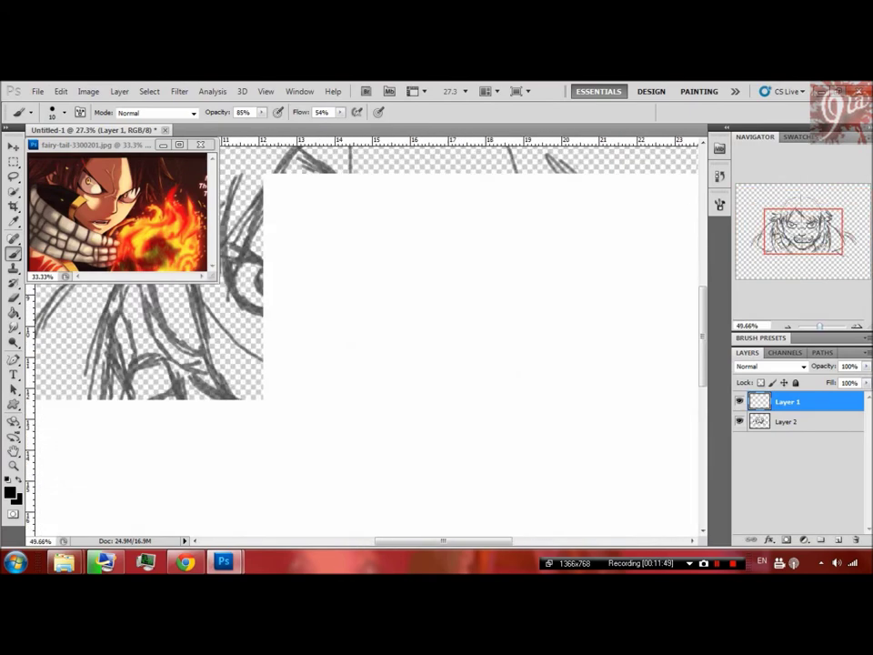
mouse_move(363, 318)
left_mouse_down()
mouse_move(327, 400)
mouse_move(327, 455)
left_mouse_up()
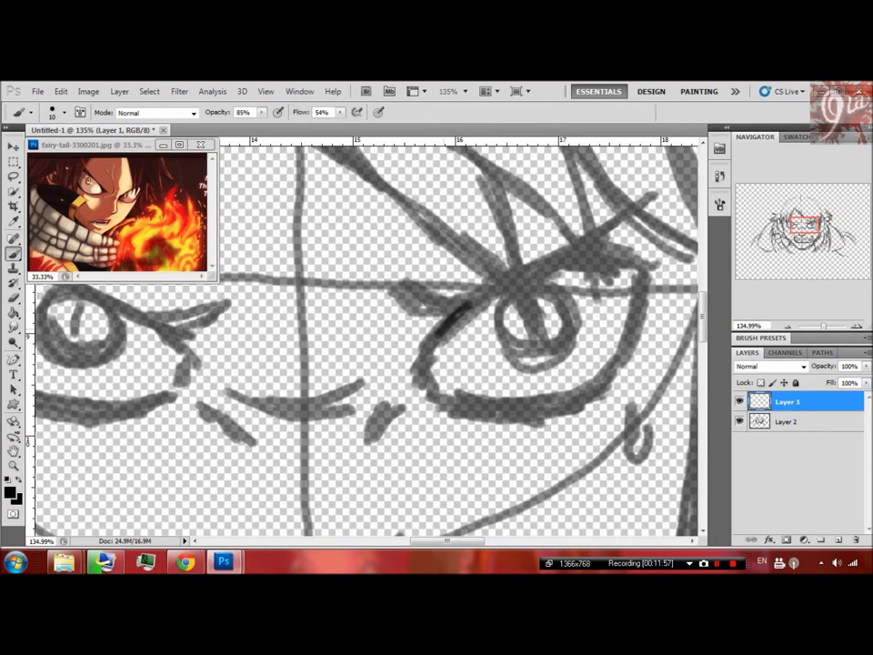
left_click_drag(466, 304, 414, 368)
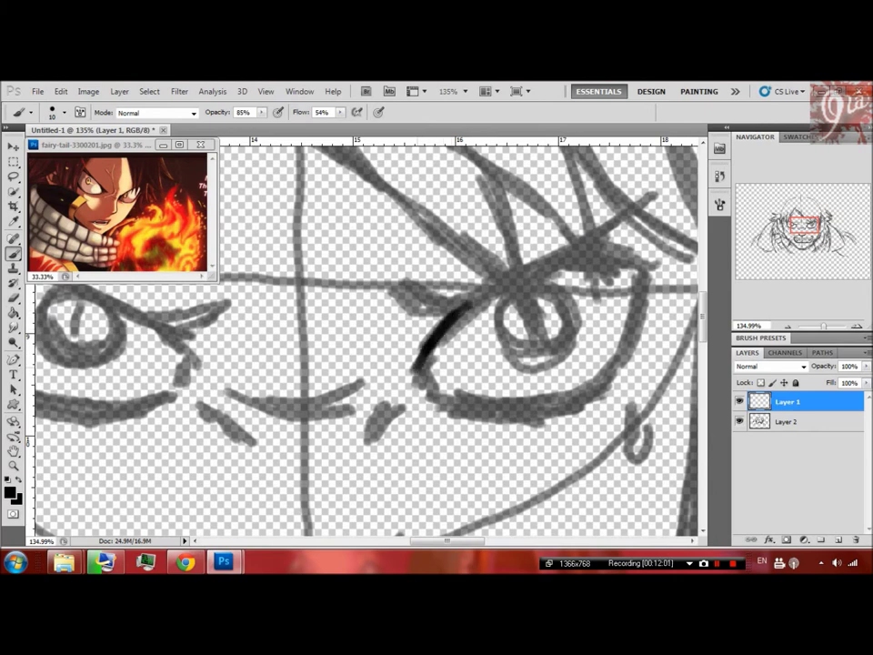
left_click_drag(414, 369, 441, 406)
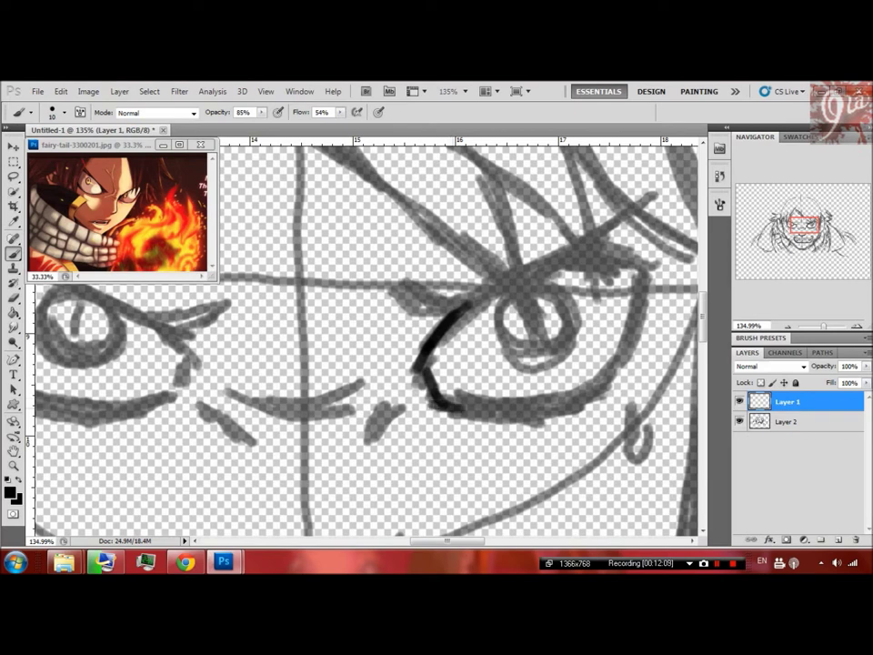
mouse_move(441, 406)
left_mouse_down()
mouse_move(509, 417)
mouse_move(571, 406)
left_mouse_up()
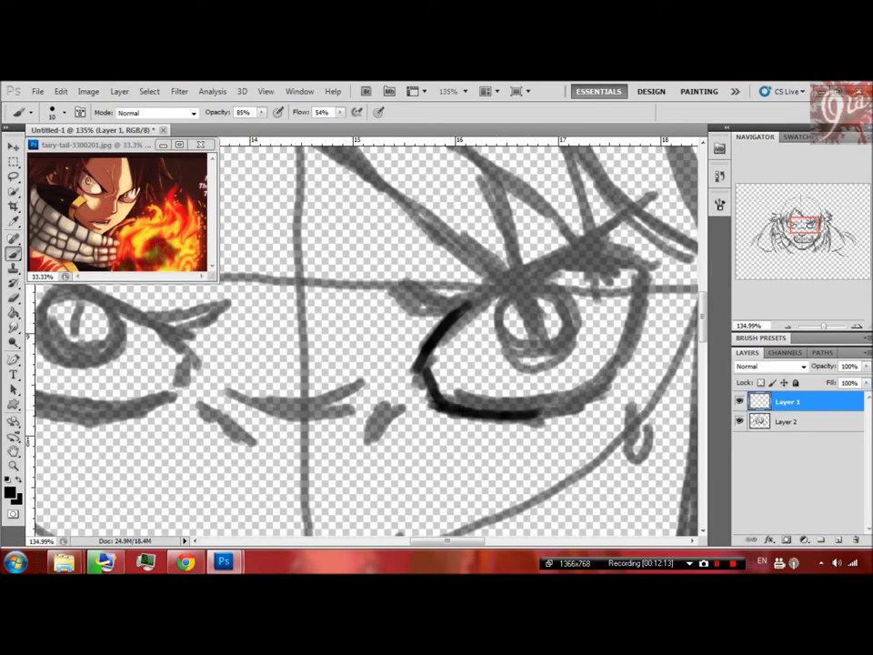
mouse_move(572, 405)
left_mouse_down()
mouse_move(619, 362)
mouse_move(644, 282)
left_mouse_up()
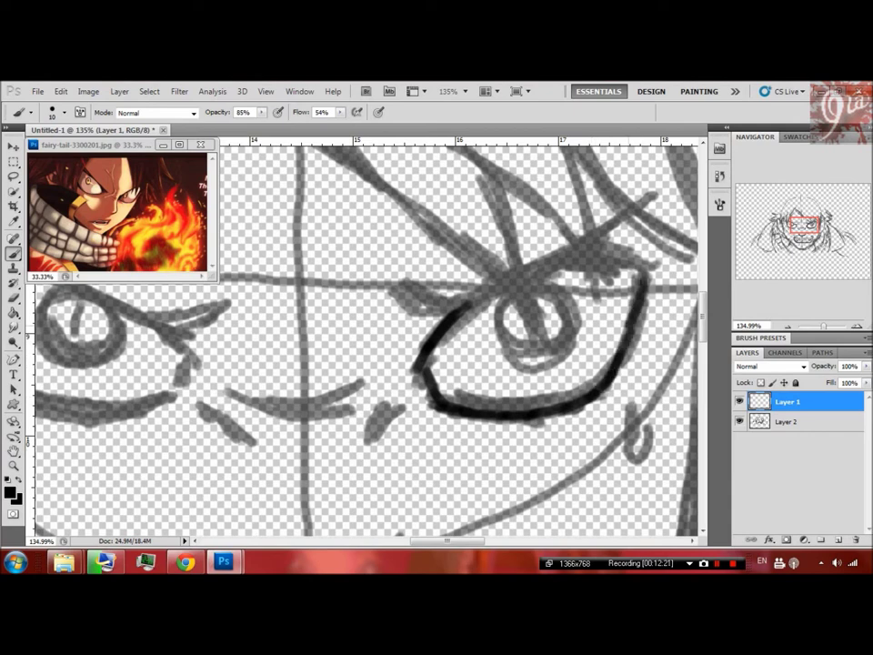
mouse_move(587, 248)
left_mouse_down()
mouse_move(640, 259)
mouse_move(648, 289)
left_mouse_up()
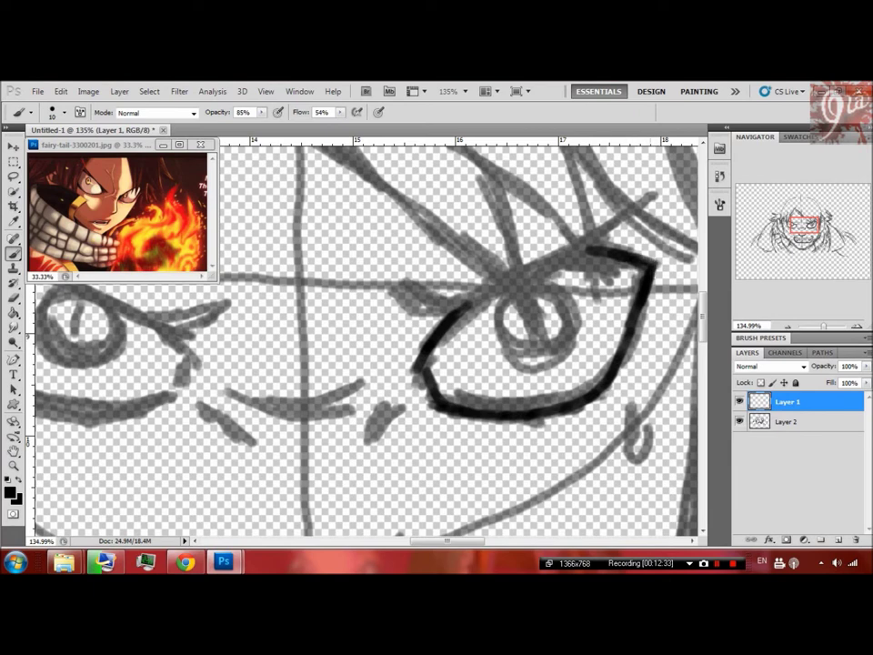
Set the eraser to 14 px, then ink a short black stroke at the eye's inner corner
key("e")
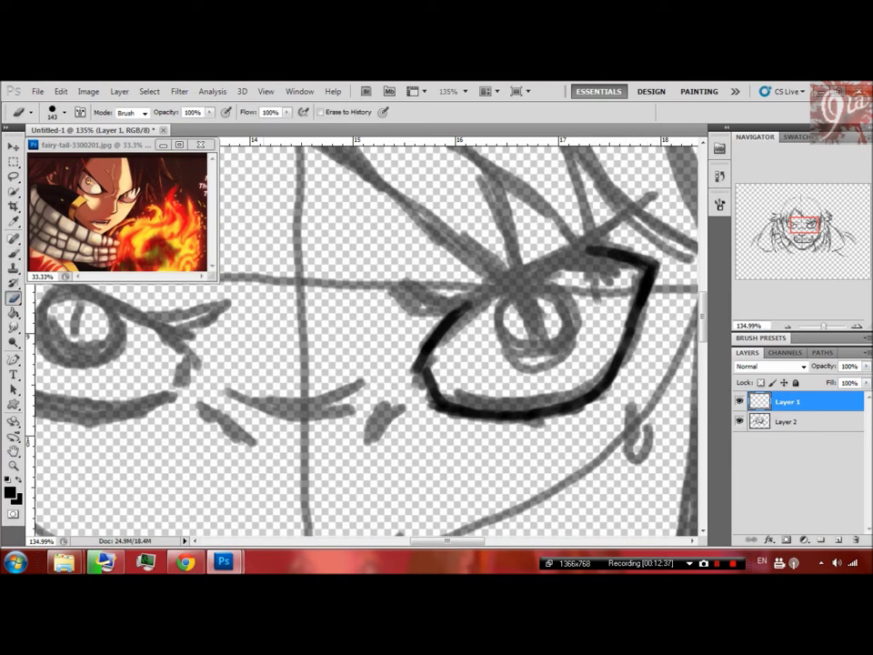
left_click(65, 112)
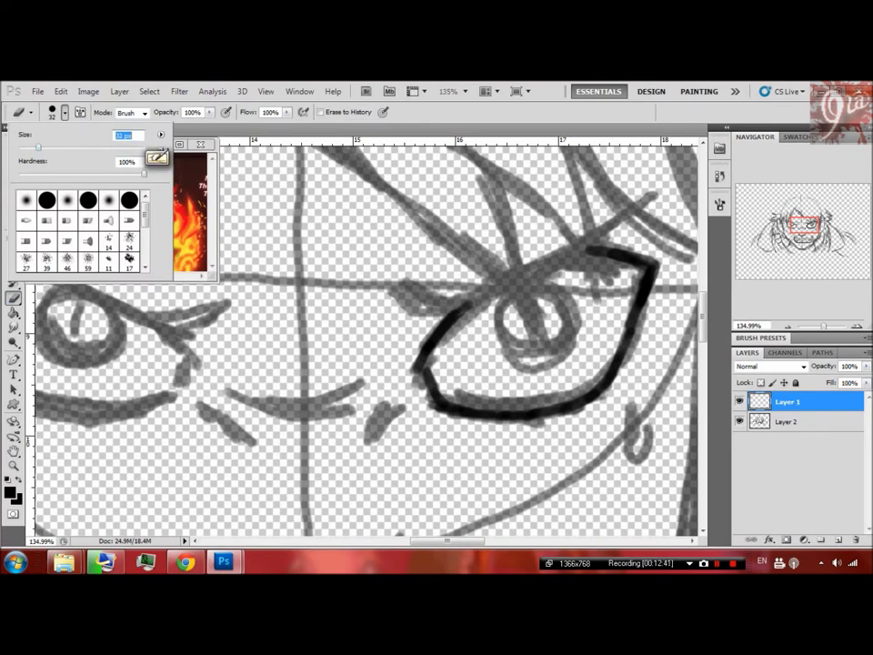
type("14")
key("Return")
key("Return")
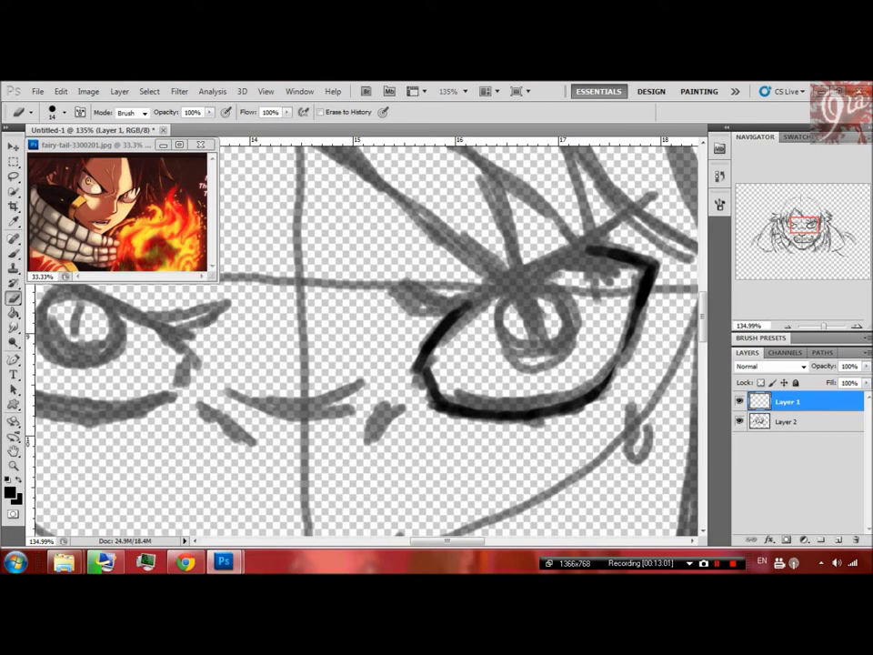
key("b")
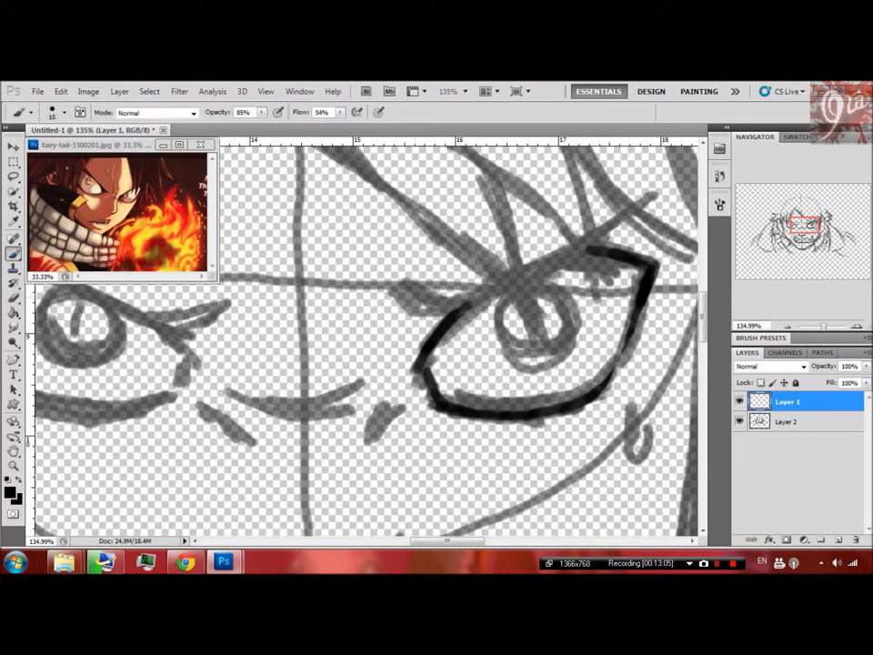
mouse_move(380, 316)
left_mouse_down()
mouse_move(427, 328)
mouse_move(482, 293)
left_mouse_up()
Check the ink lines by toggling the sketch and ink layers, with brush opacity at 100%
left_click(739, 421)
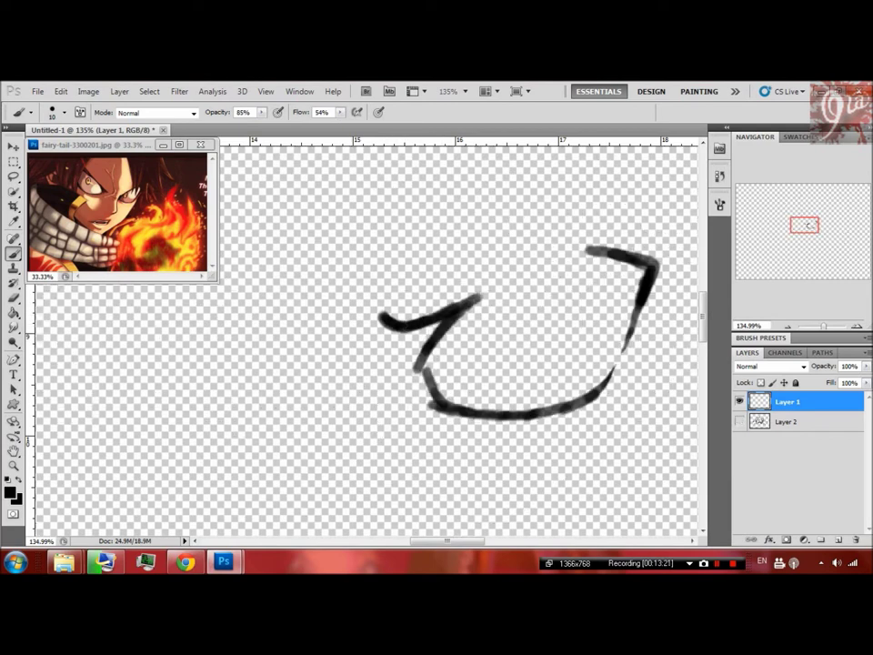
left_click(739, 421)
left_click_drag(262, 112, 272, 124)
left_click(788, 421)
left_click(740, 401)
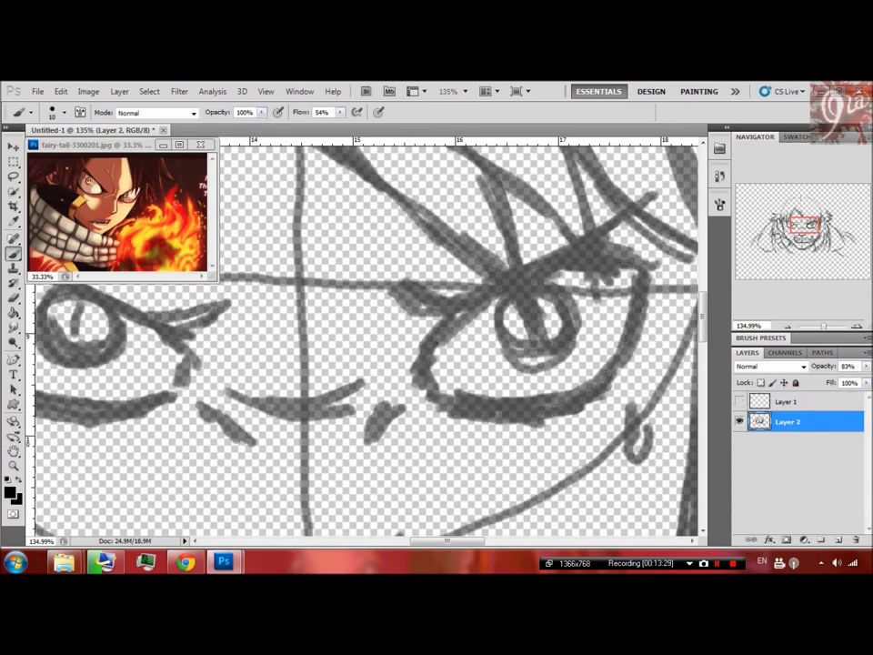
left_click(740, 401, "alt")
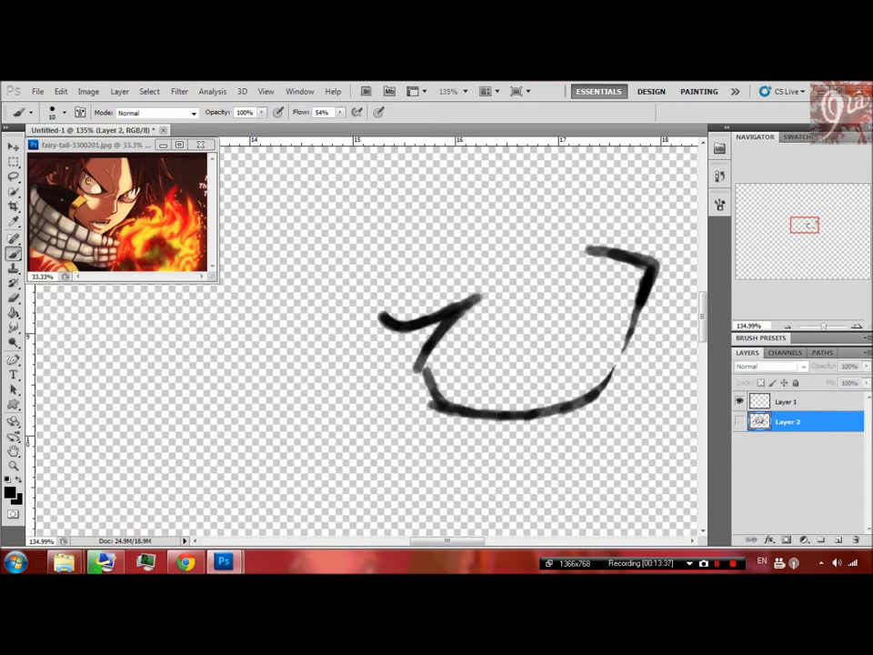
key("alt+bracketright")
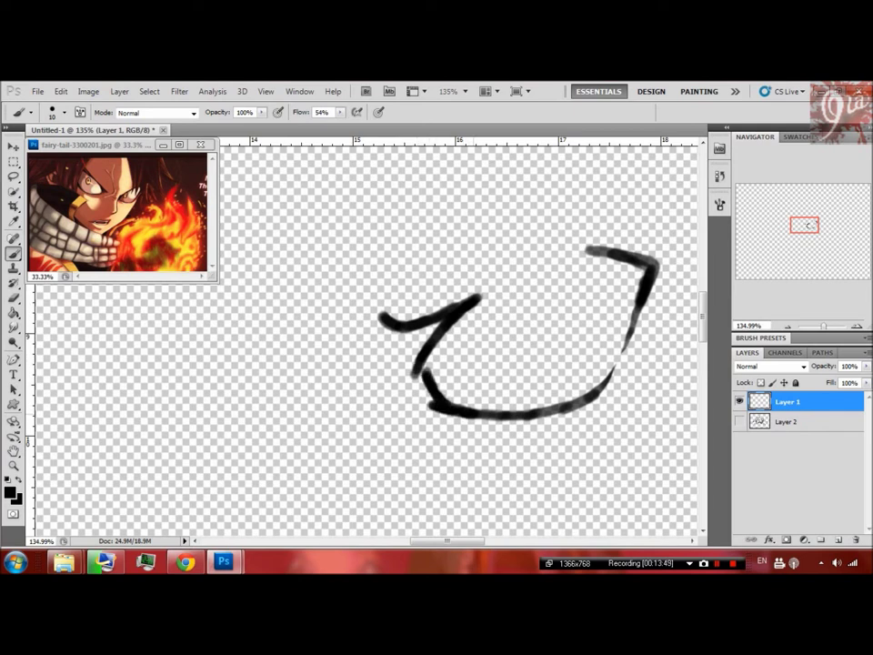
Darken and thicken the upper eyelid strokes, then show the grey sketch again
left_click_drag(378, 314, 452, 291)
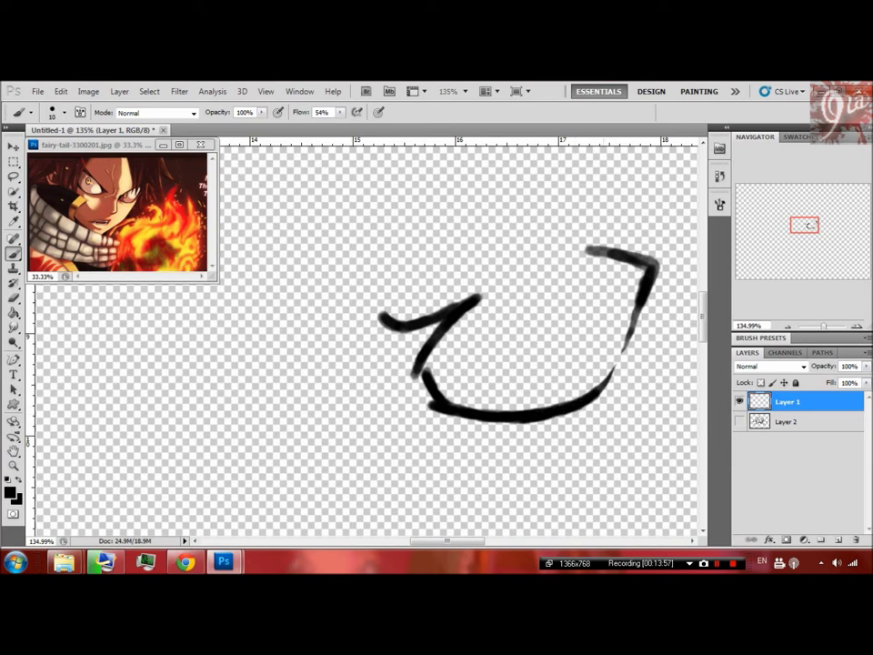
left_click_drag(583, 248, 626, 255)
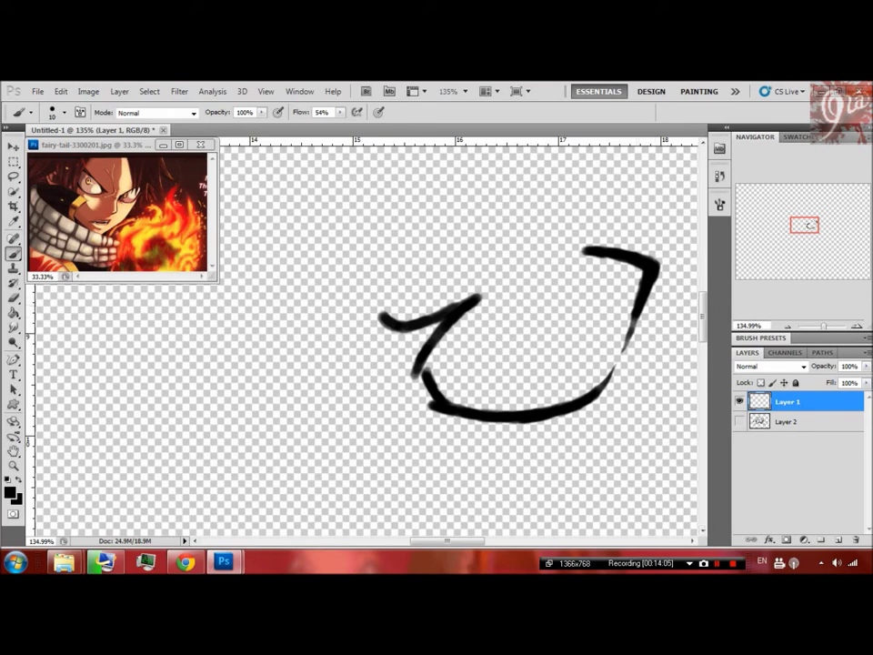
left_click(739, 421)
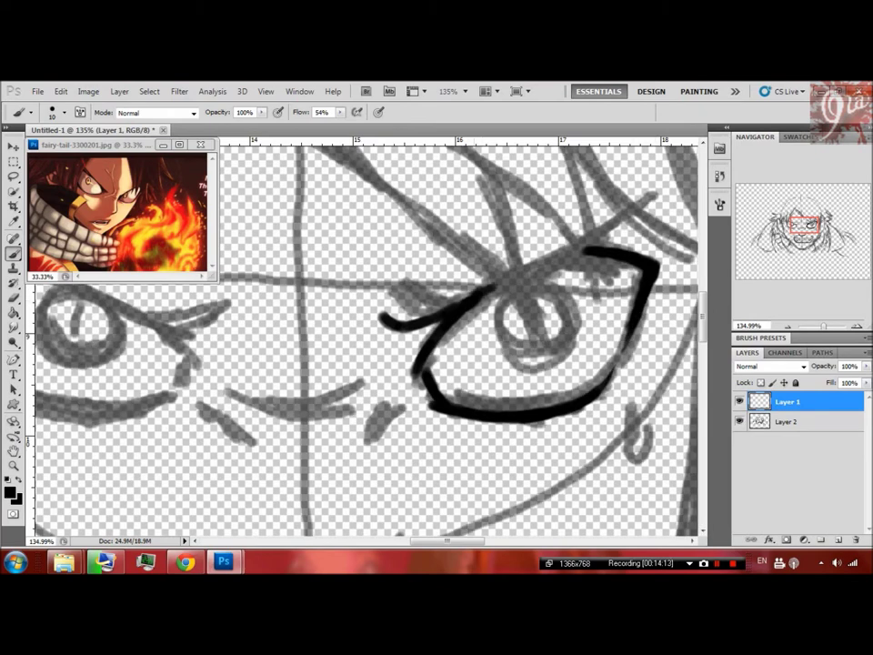
Ink the right eye's upper corner, a V-shaped inner line and two hair lines reaching the eye
left_click_drag(529, 270, 633, 211)
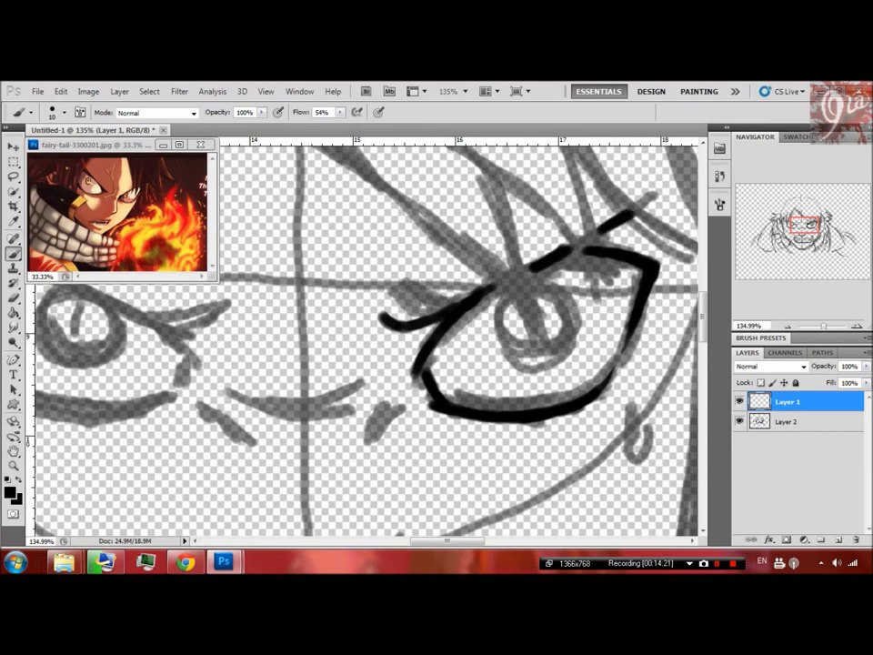
left_click_drag(556, 217, 595, 283)
left_click_drag(574, 180, 593, 273)
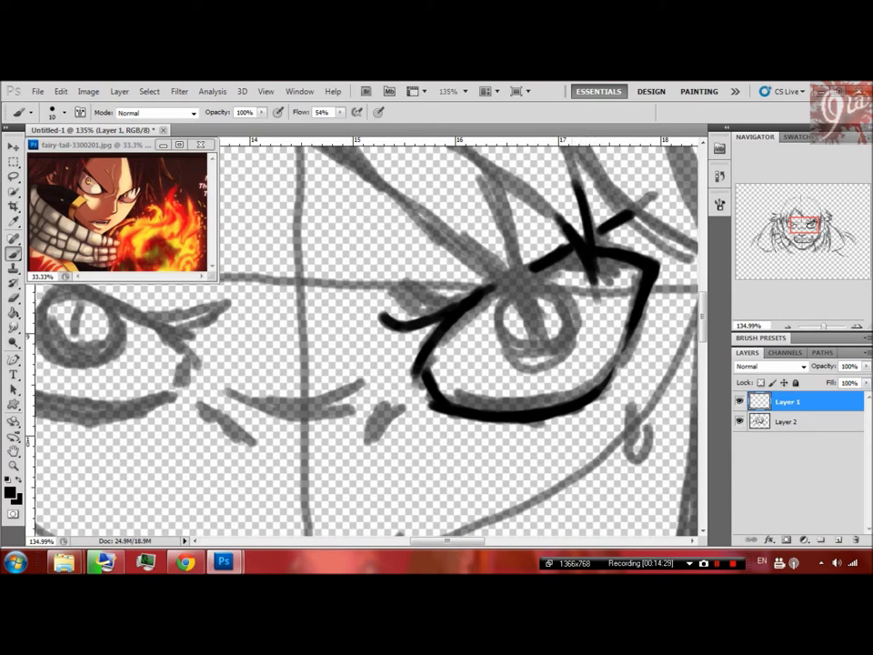
left_click_drag(482, 267, 534, 327)
left_click_drag(514, 260, 534, 328)
left_click_drag(491, 177, 531, 318)
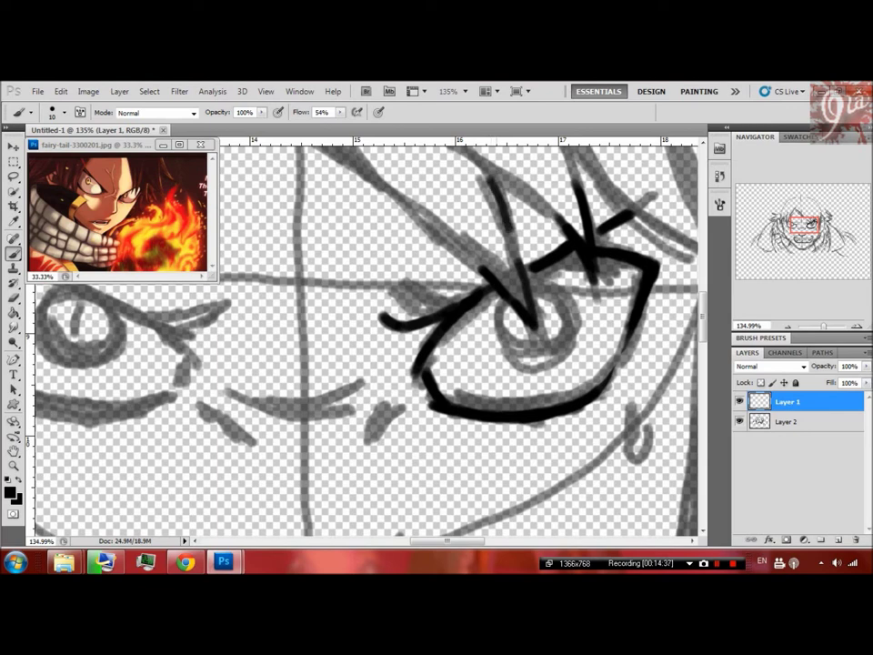
left_click_drag(399, 198, 486, 275)
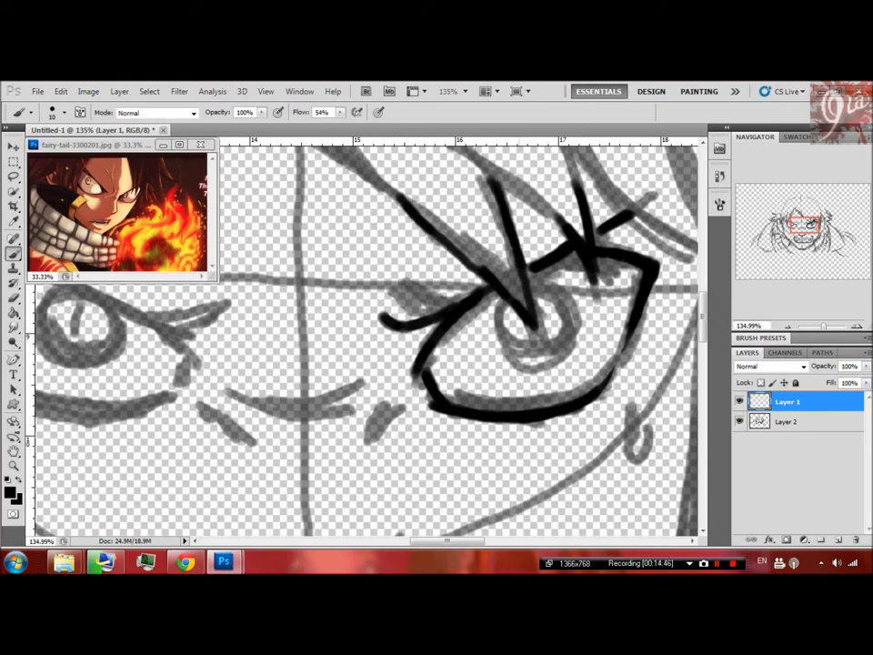
Ink the hair strands above the right eye and outline the iris and pupil
scroll(502, 421, "up", 3)
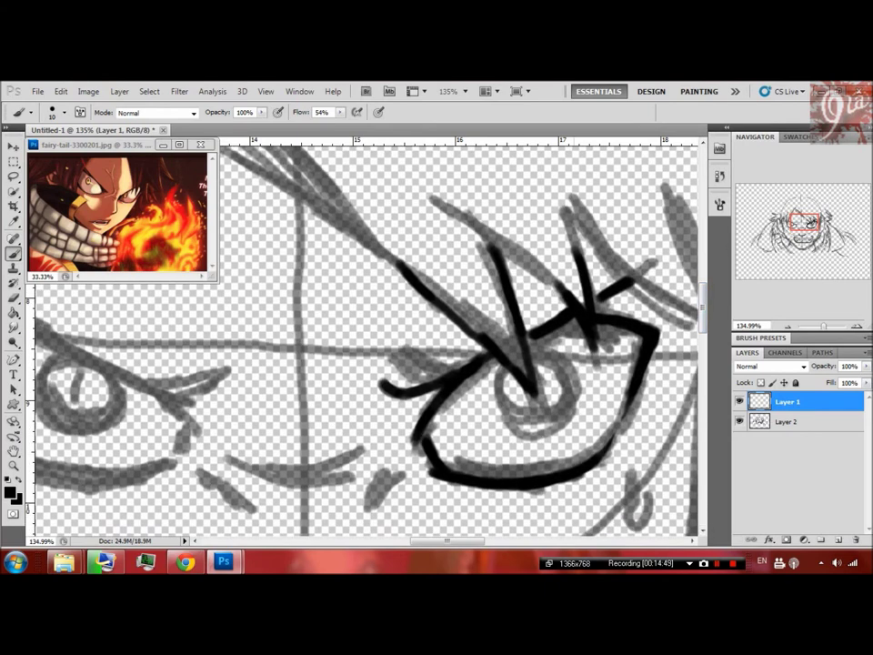
left_click_drag(566, 212, 646, 286)
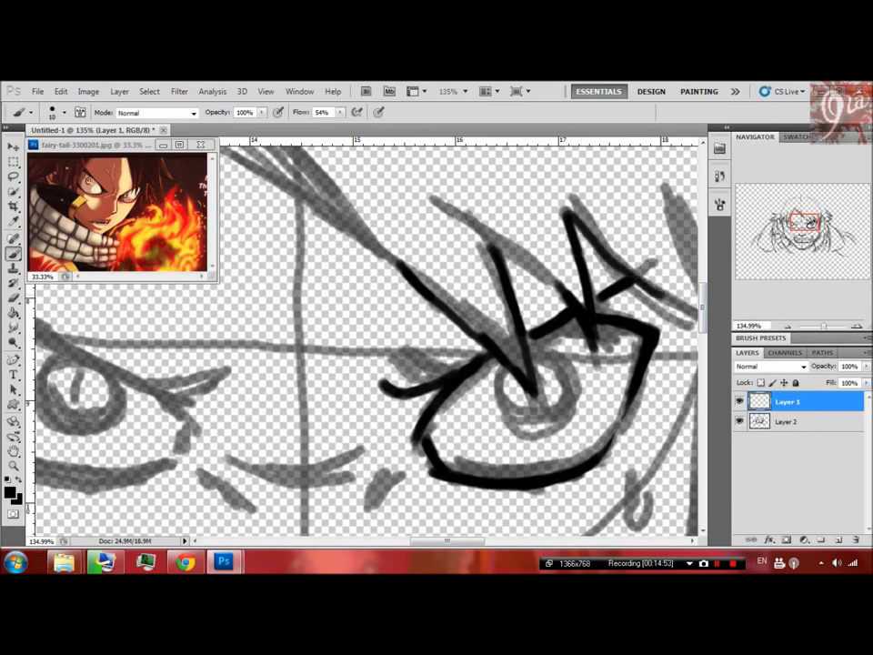
left_click_drag(432, 198, 522, 264)
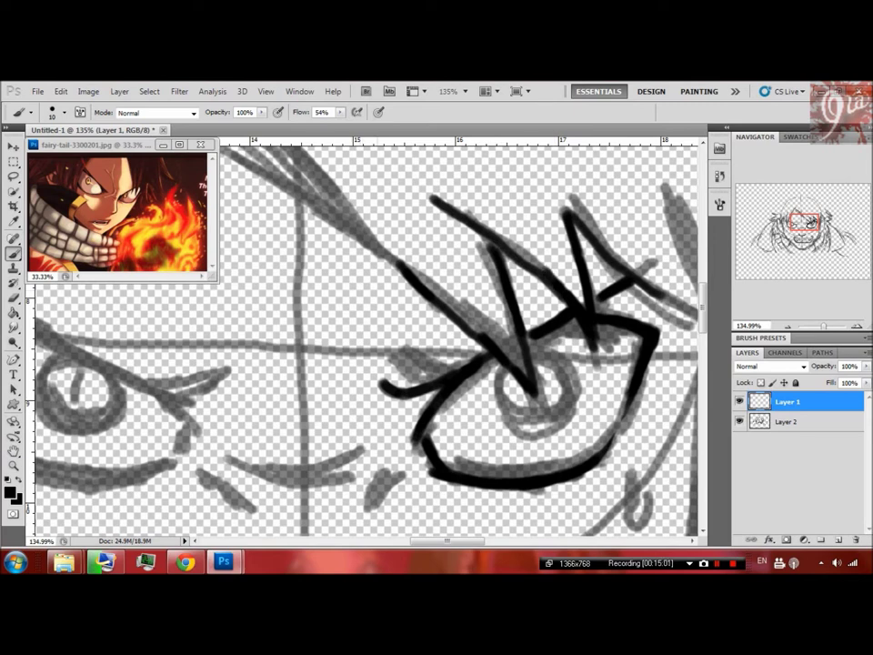
left_click_drag(360, 238, 397, 264)
left_click_drag(496, 369, 549, 419)
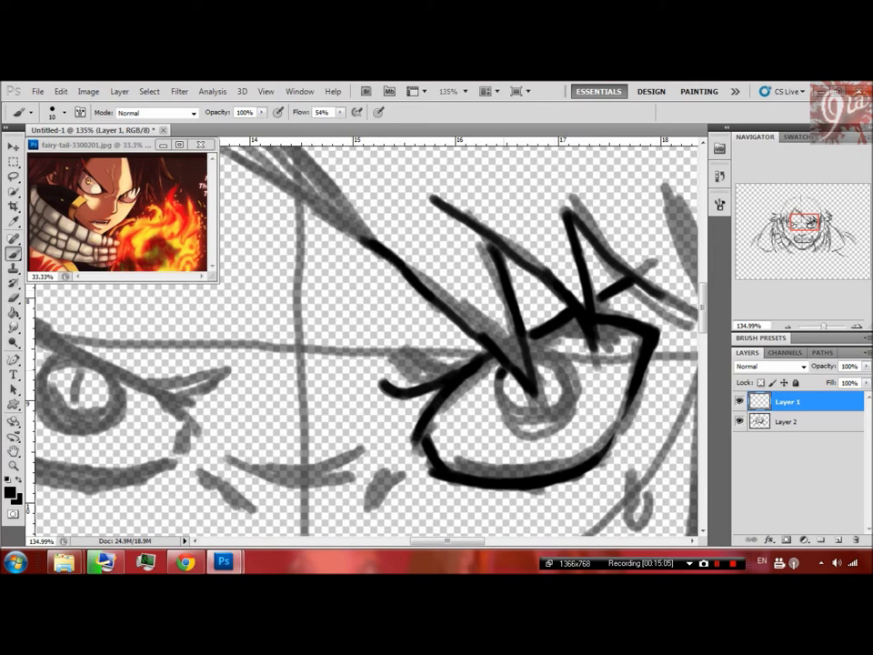
left_click_drag(565, 374, 561, 411)
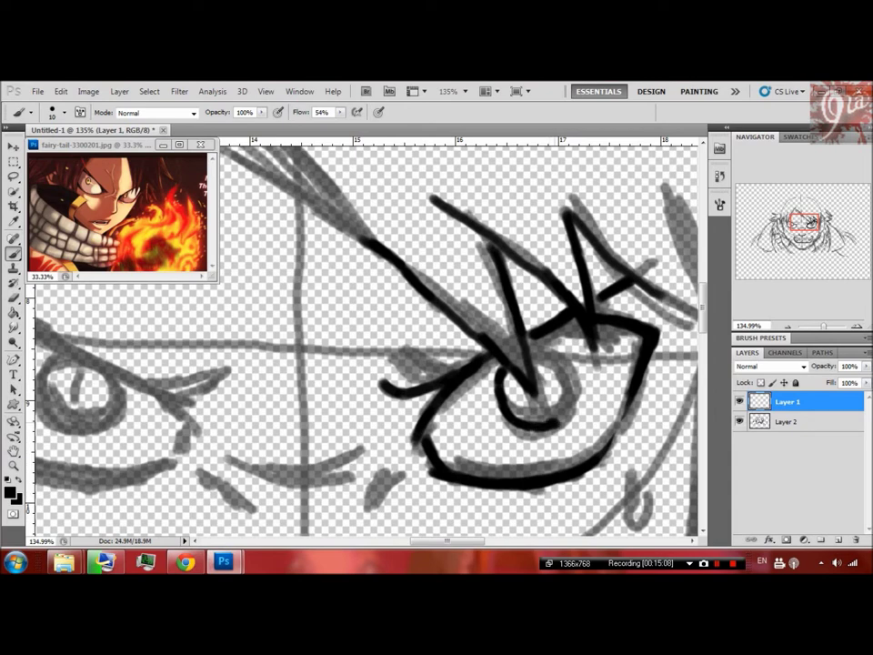
left_click_drag(527, 360, 539, 406)
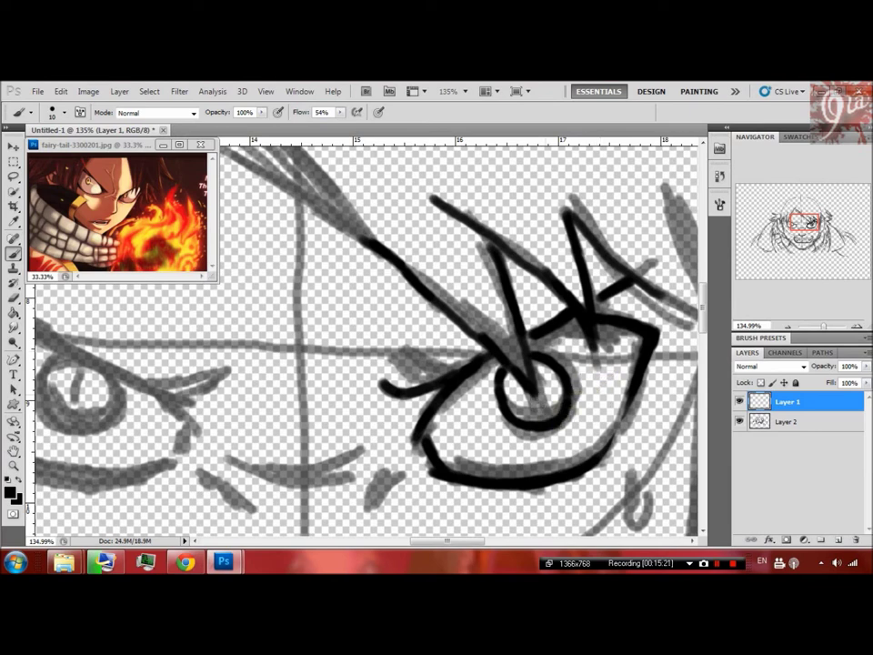
left_click_drag(528, 393, 525, 405)
Ink the left-hand eye's upper eyelid, outer corner and the stroke down along its lower lid
mouse_move(272, 409)
left_mouse_down()
mouse_move(364, 370)
mouse_move(615, 374)
mouse_move(651, 386)
left_mouse_up()
left_click_drag(575, 368, 604, 347)
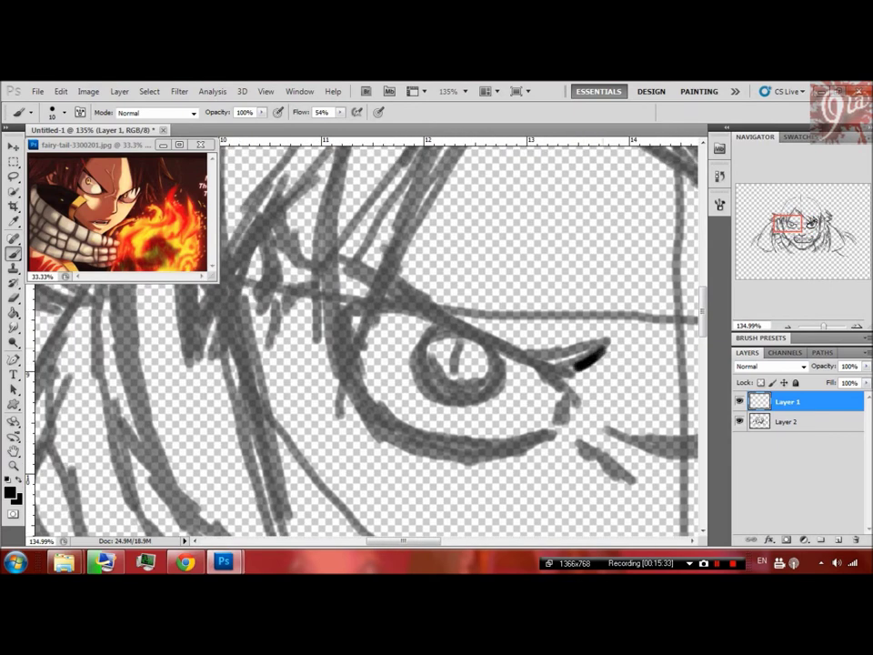
left_click_drag(393, 289, 475, 338)
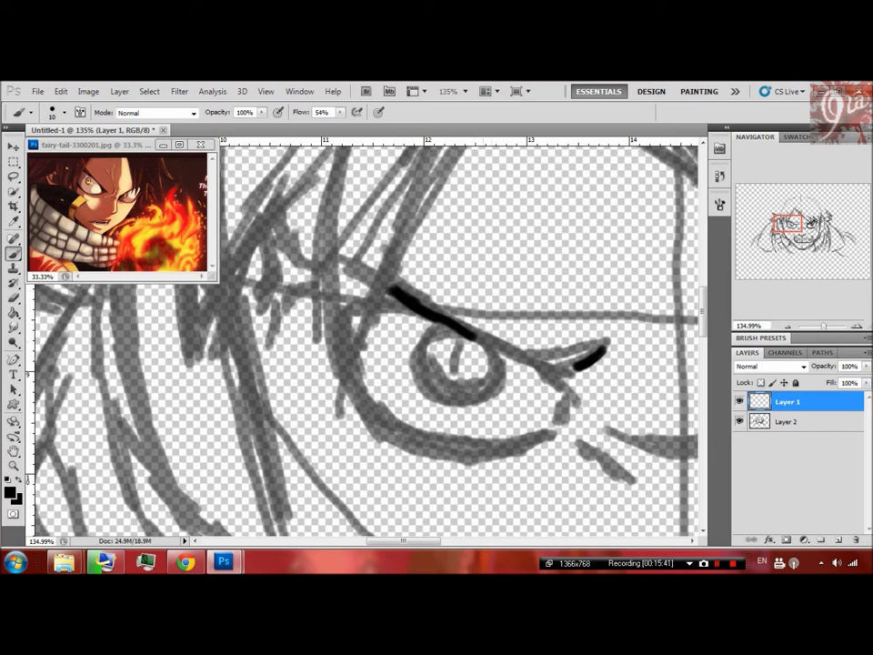
left_click_drag(475, 338, 604, 345)
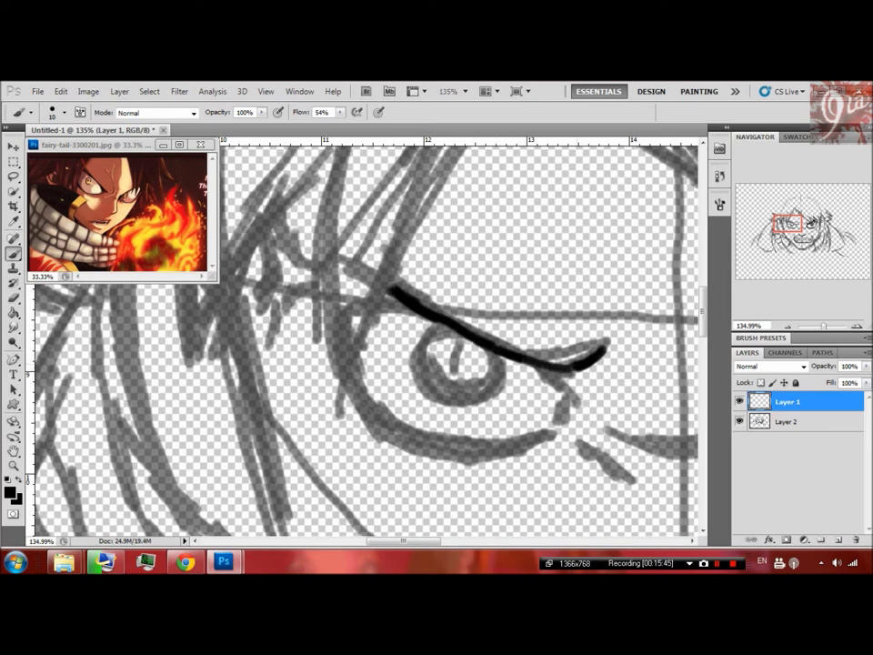
left_click_drag(544, 368, 568, 389)
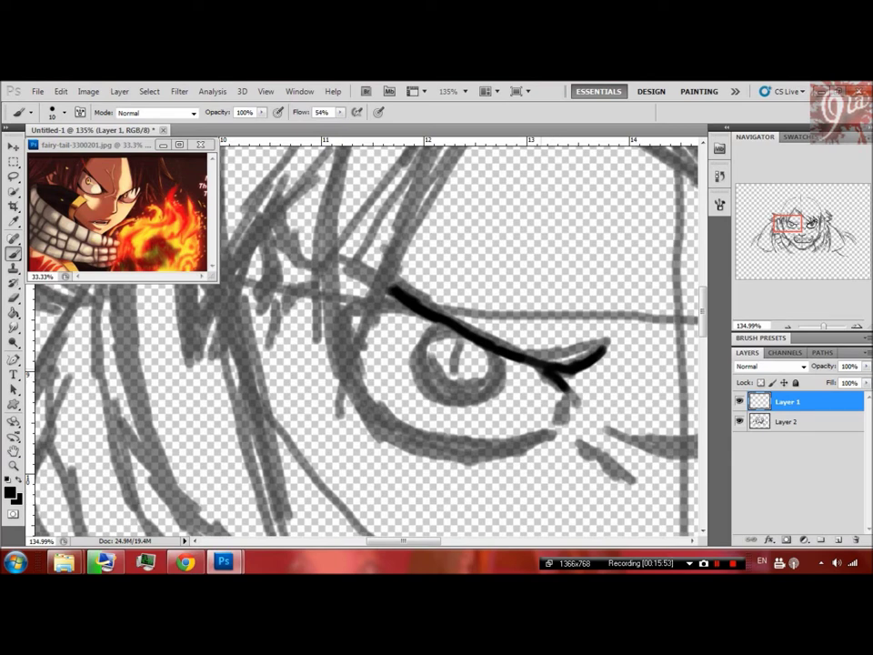
left_click_drag(567, 391, 577, 405)
left_click_drag(573, 401, 532, 439)
Ink the eye's left edge and a long, thickened hair strand down beside it
left_click_drag(346, 372, 365, 410)
mouse_move(338, 153)
left_mouse_down()
mouse_move(323, 286)
mouse_move(346, 368)
mouse_move(344, 399)
left_mouse_up()
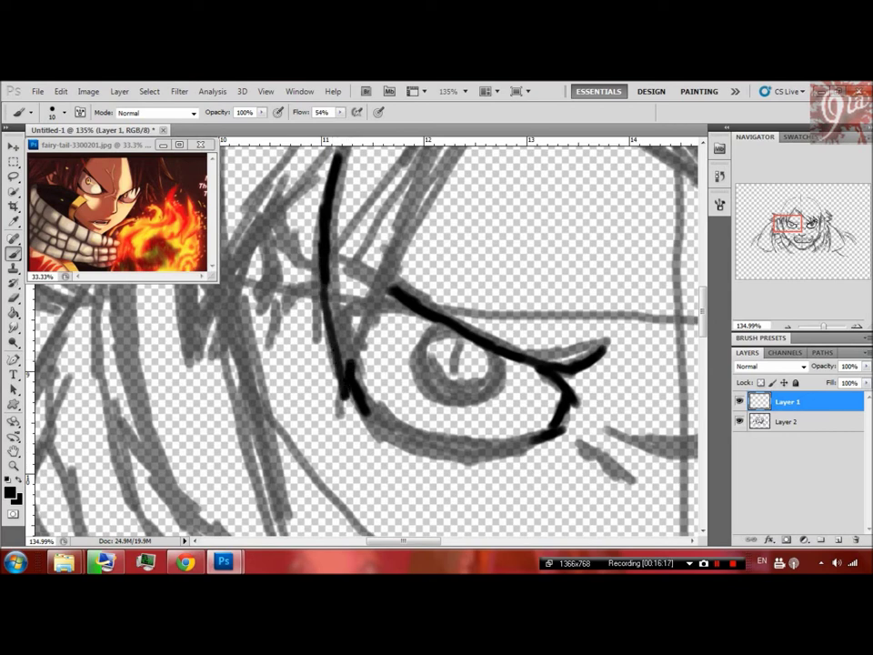
mouse_move(333, 150)
left_mouse_down()
mouse_move(318, 232)
mouse_move(341, 294)
mouse_move(341, 331)
left_mouse_up()
left_click_drag(329, 273, 332, 301)
left_click_drag(318, 229, 317, 270)
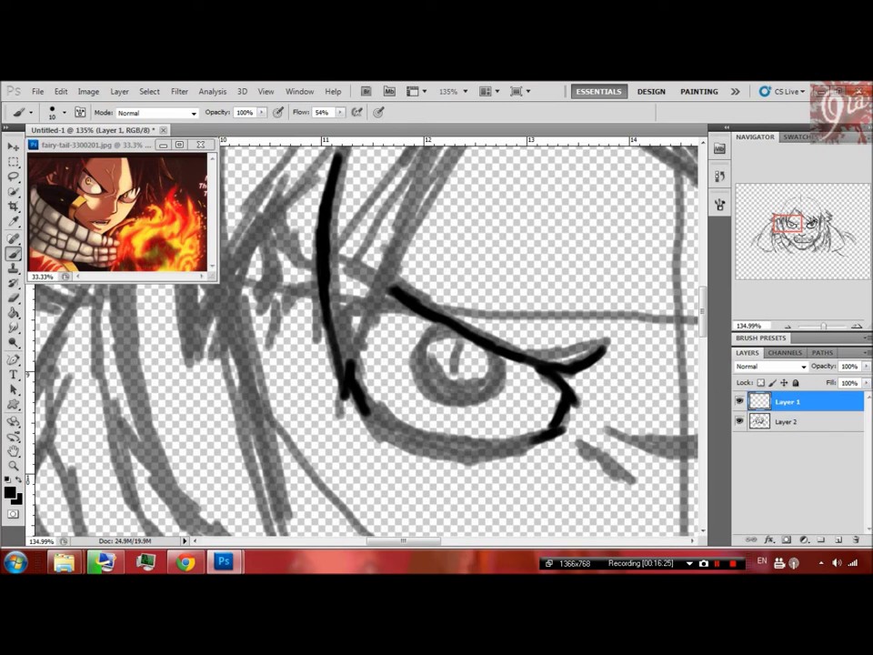
Ink the diagonal hair lines beside the eye and close the full lower eyelid
left_click_drag(366, 320, 349, 382)
left_click_drag(416, 202, 370, 305)
left_click_drag(391, 257, 368, 311)
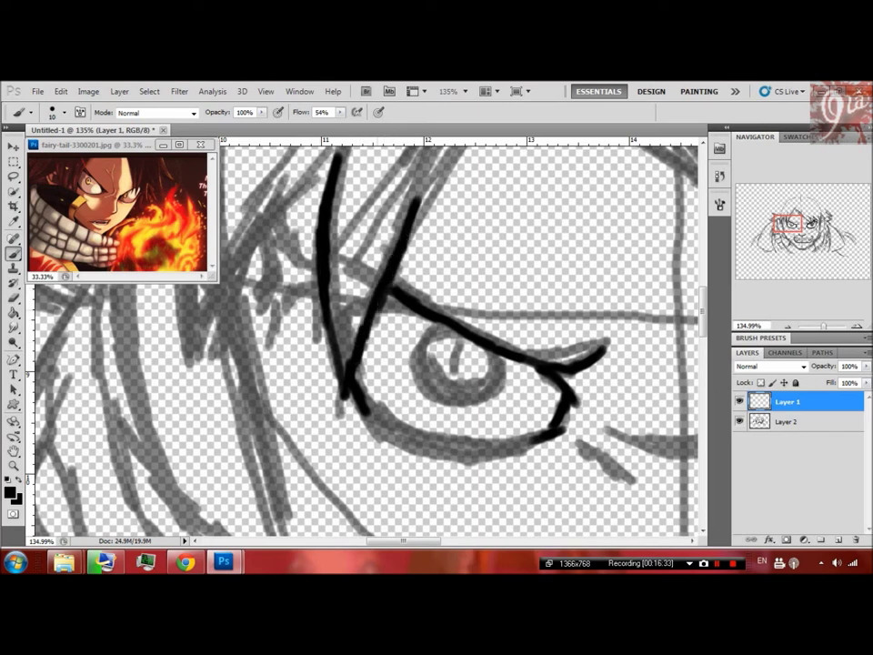
left_click_drag(455, 150, 414, 209)
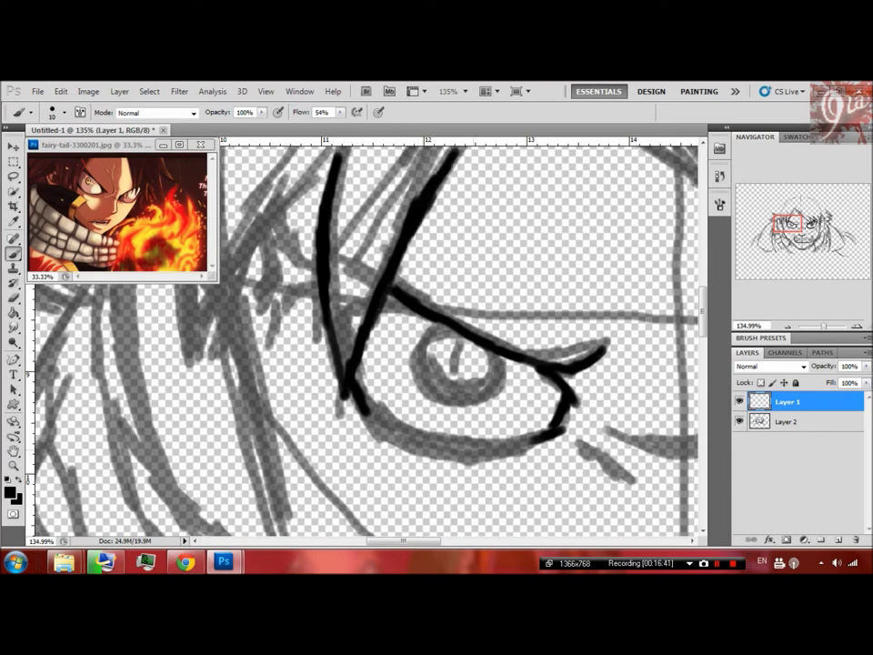
left_click_drag(454, 447, 557, 431)
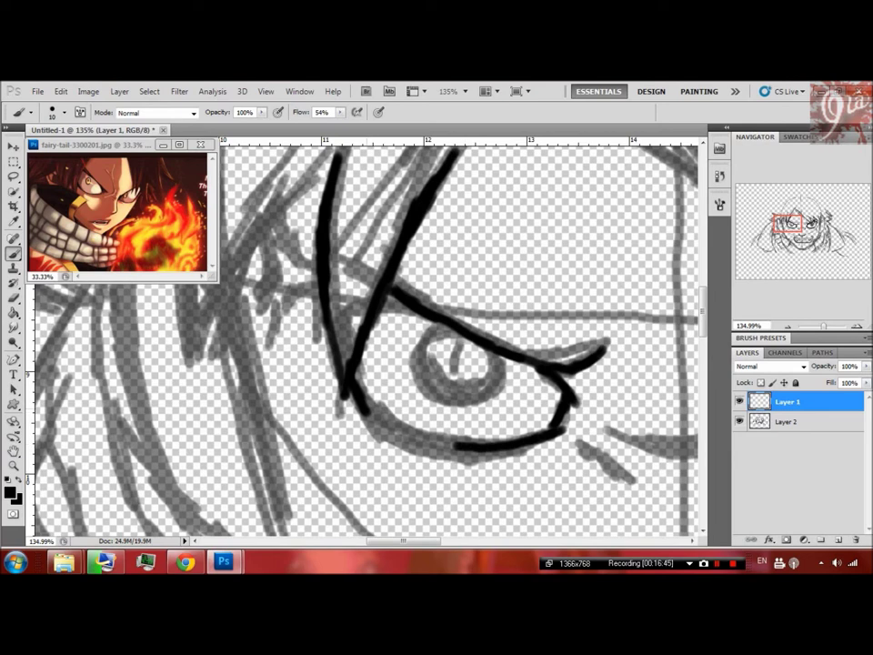
left_click_drag(351, 400, 455, 446)
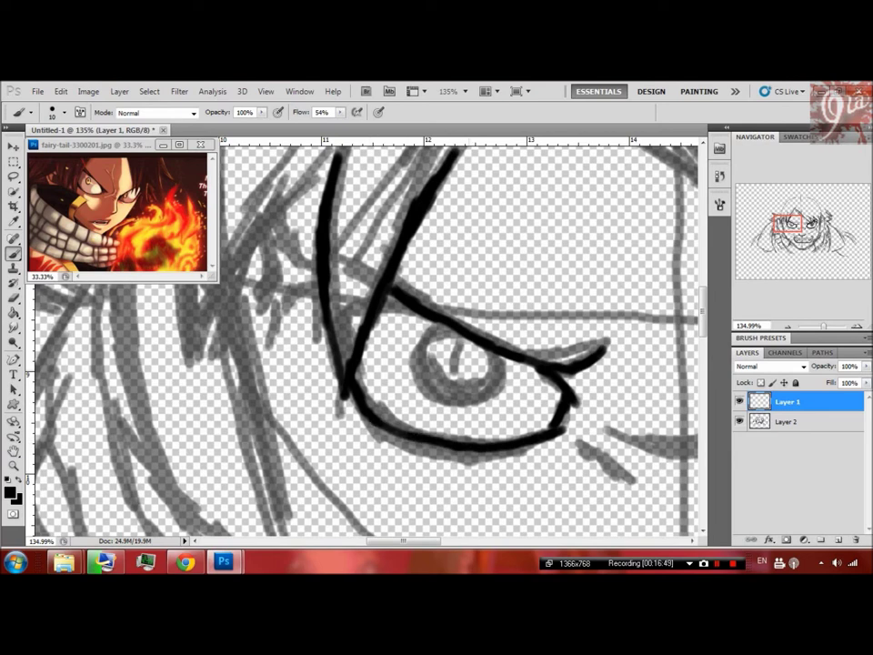
left_click_drag(546, 455, 273, 182)
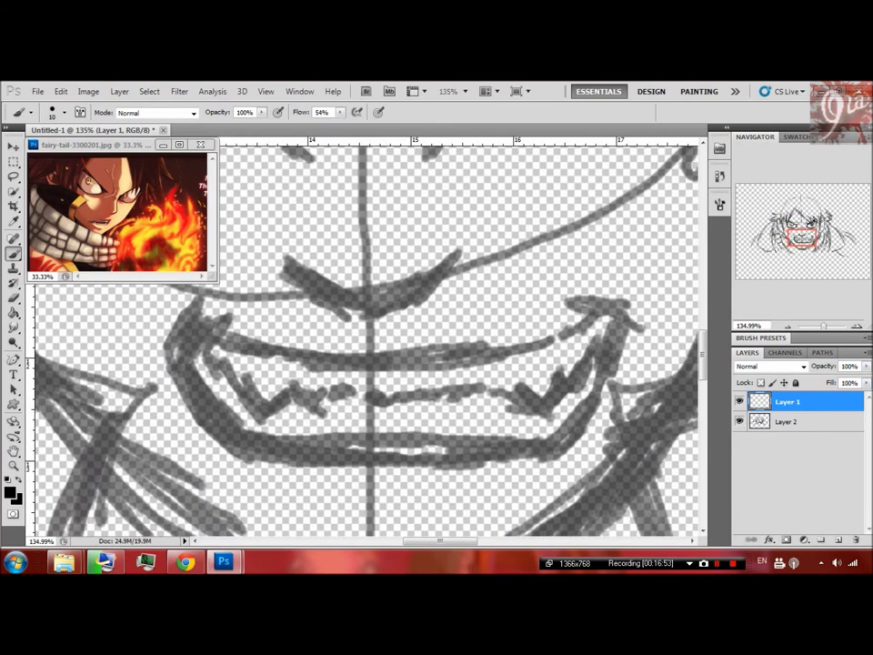
Ink the right and left mouth corners in thick black strokes
left_click_drag(575, 298, 626, 323)
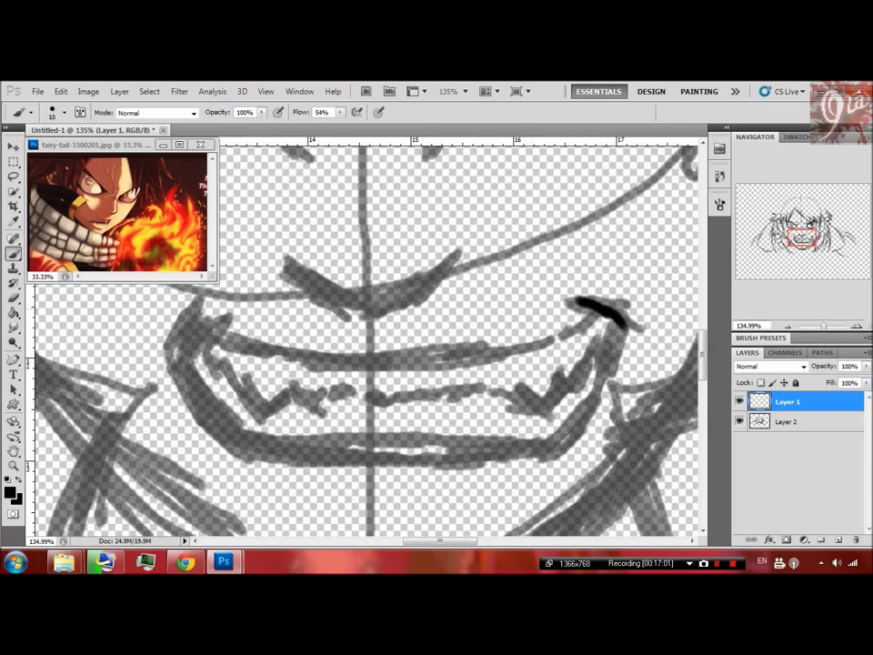
mouse_move(195, 316)
left_mouse_down()
mouse_move(218, 307)
mouse_move(169, 338)
mouse_move(175, 381)
left_mouse_up()
mouse_move(626, 324)
left_mouse_down()
mouse_move(629, 349)
mouse_move(619, 368)
left_mouse_up()
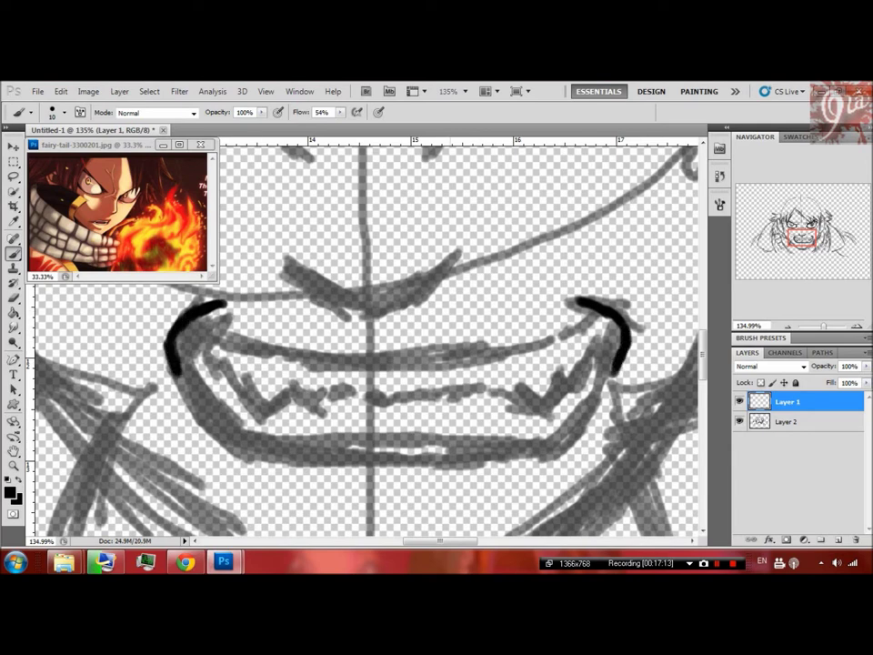
Switch to a 5 px brush and add thin inner lines at both mouth corners
left_click(64, 112)
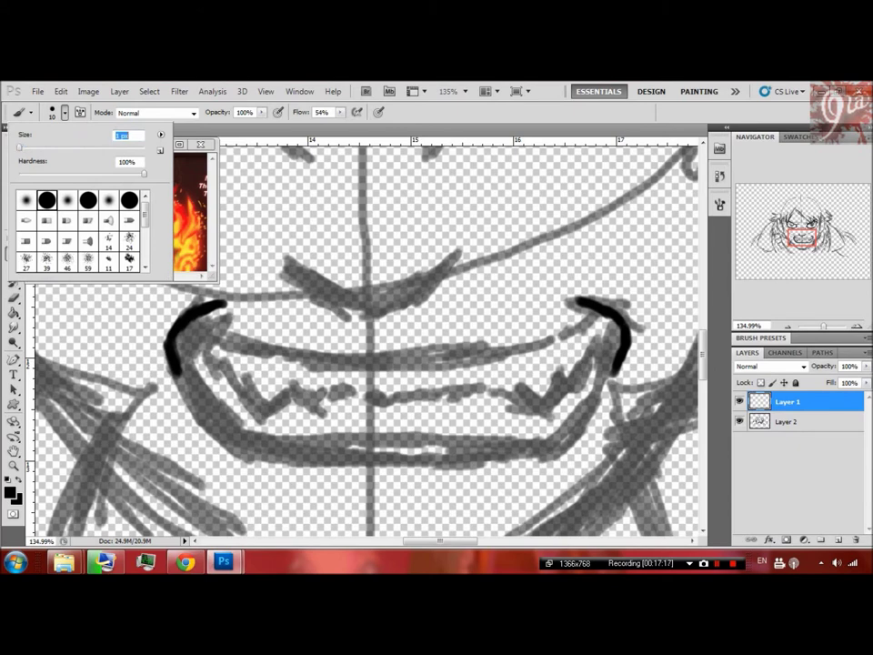
type("5")
key("Return")
left_click_drag(176, 371, 211, 429)
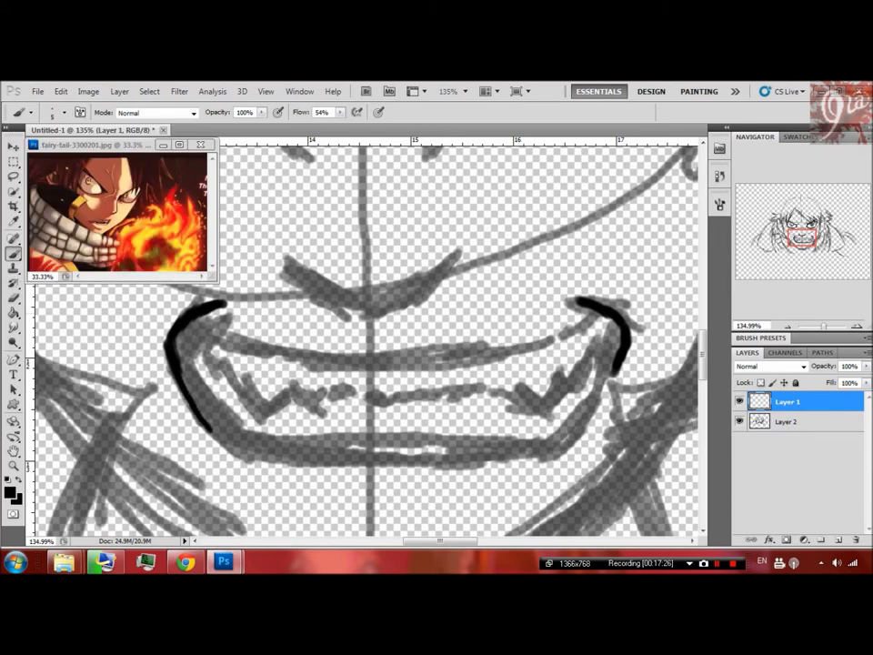
left_click_drag(194, 319, 221, 343)
left_click_drag(596, 309, 569, 339)
Draw the right fang, hatch both mouth corners, and start the jagged upper tooth line
left_click_drag(523, 387, 560, 382)
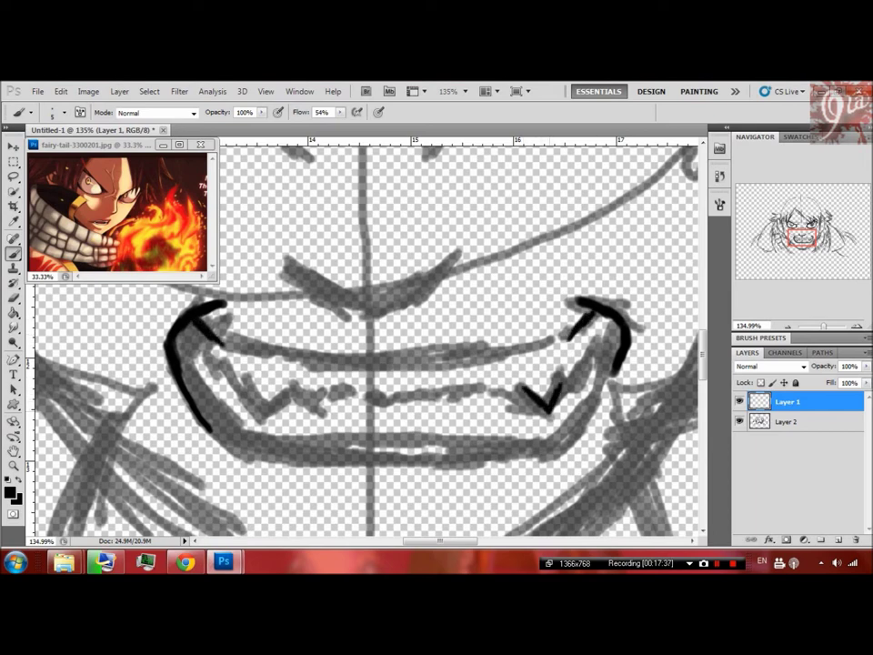
left_click_drag(571, 385, 585, 364)
left_click_drag(621, 327, 594, 362)
mouse_move(601, 313)
left_mouse_down()
mouse_move(594, 355)
mouse_move(602, 376)
left_mouse_up()
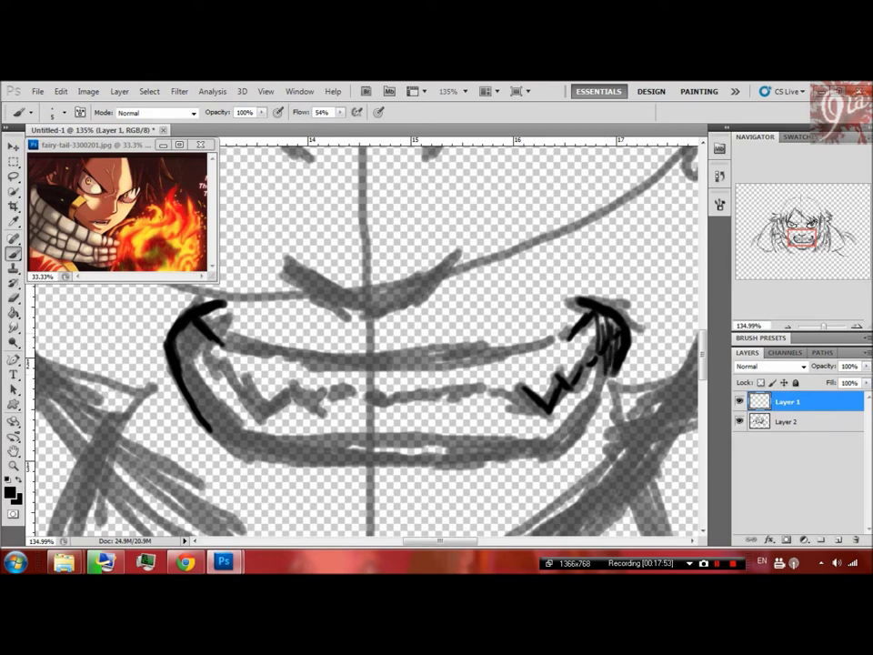
mouse_move(192, 346)
left_mouse_down()
mouse_move(182, 367)
mouse_move(176, 358)
mouse_move(180, 344)
mouse_move(190, 363)
left_mouse_up()
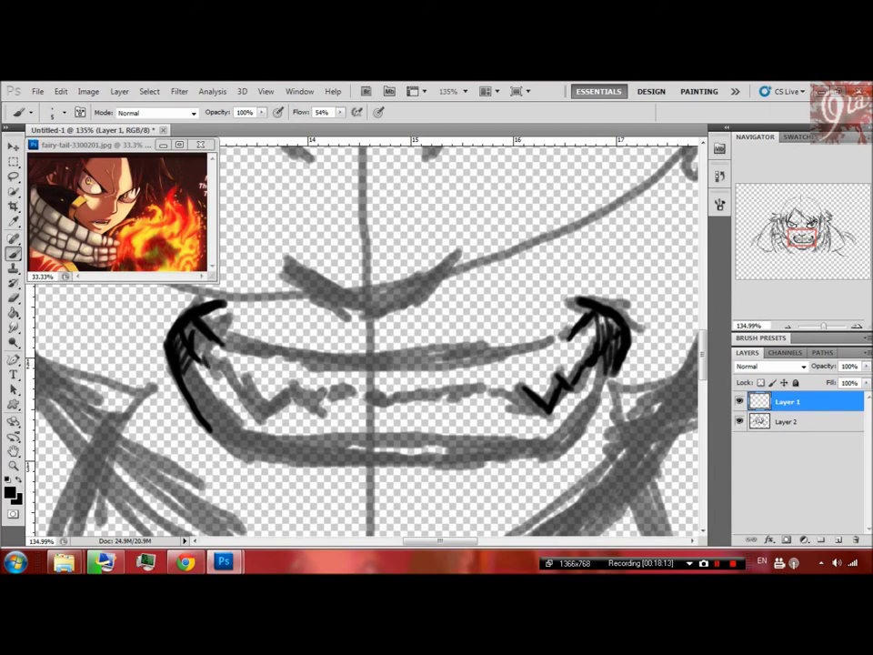
mouse_move(207, 356)
left_mouse_down()
mouse_move(225, 376)
mouse_move(287, 389)
mouse_move(300, 402)
left_mouse_up()
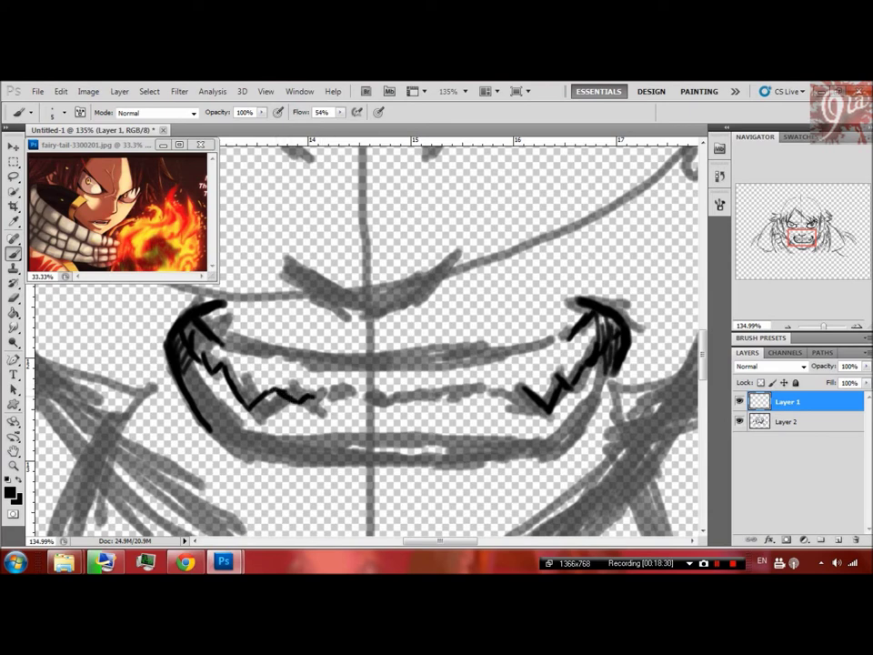
left_click_drag(320, 397, 437, 394)
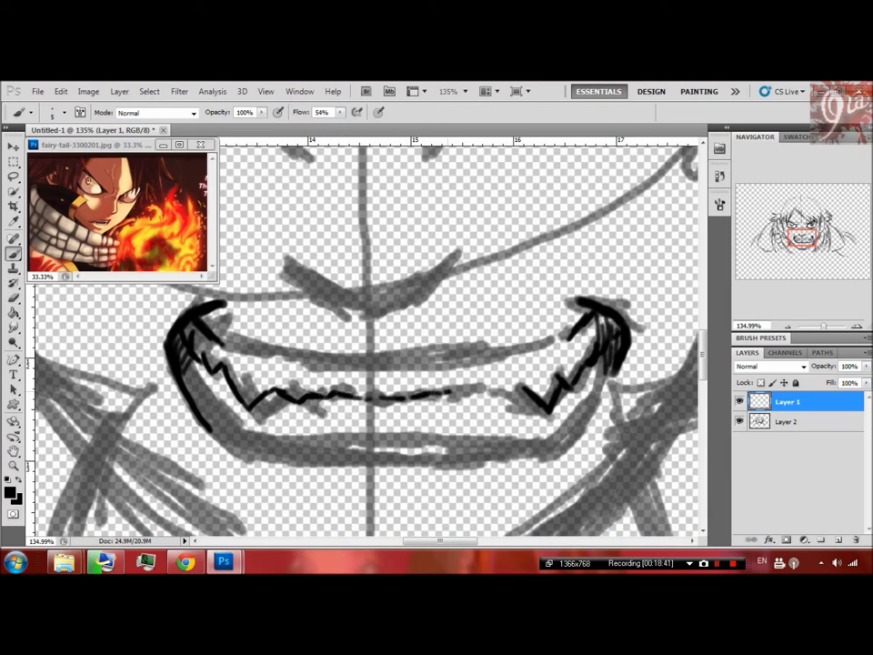
Finish the teeth zigzag and ink the upper lip, right jaw side and lower lip
left_click_drag(478, 393, 523, 391)
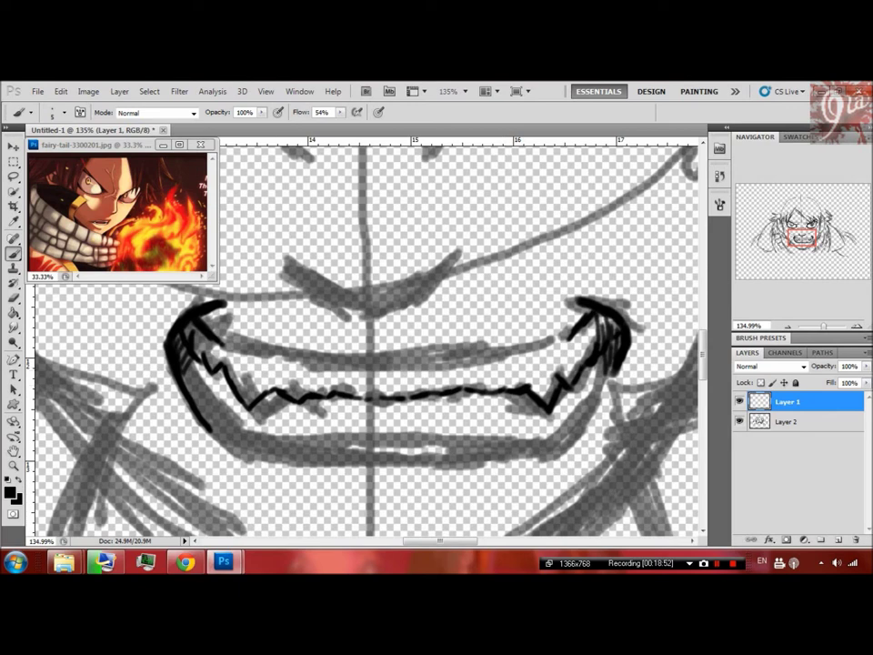
mouse_move(201, 334)
left_mouse_down()
mouse_move(322, 354)
mouse_move(500, 347)
mouse_move(570, 333)
left_mouse_up()
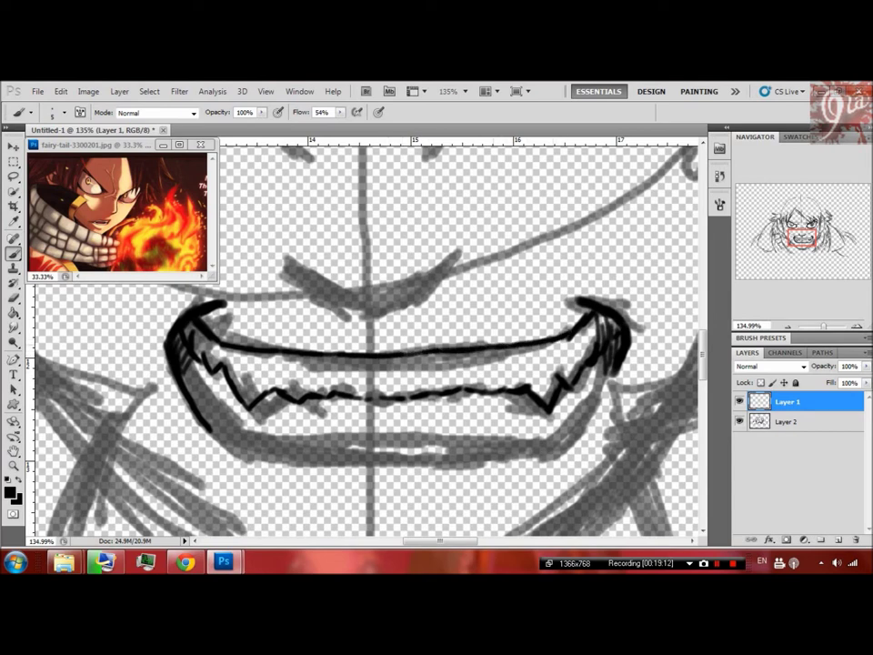
left_click_drag(628, 344, 555, 440)
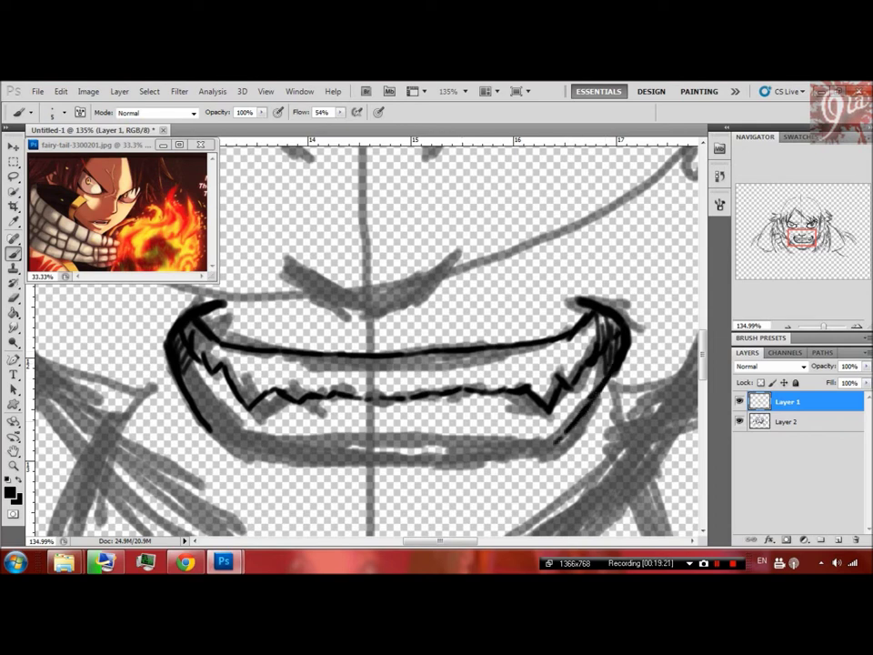
mouse_move(211, 427)
left_mouse_down()
mouse_move(309, 440)
mouse_move(418, 433)
mouse_move(496, 443)
left_mouse_up()
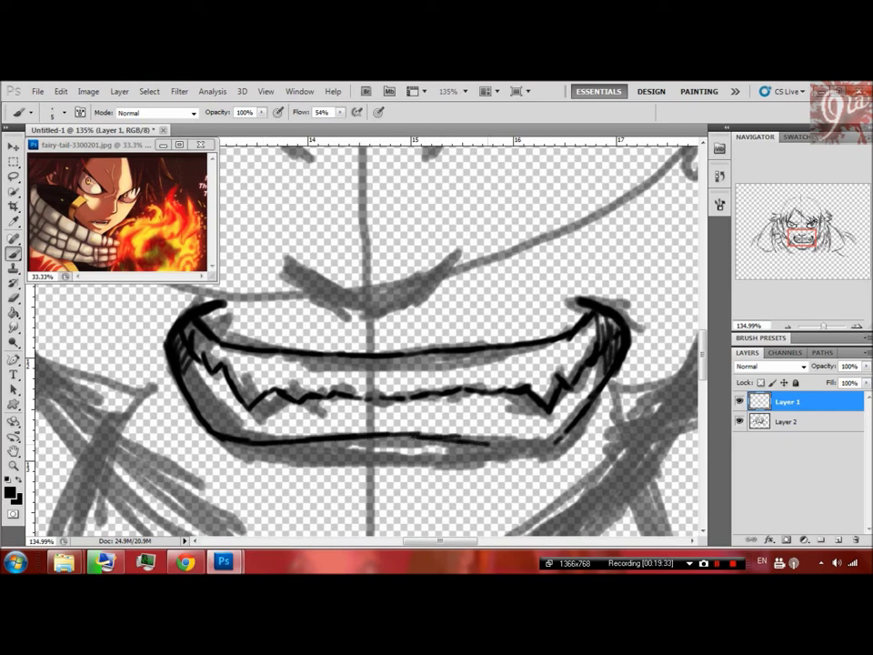
left_click_drag(495, 443, 556, 437)
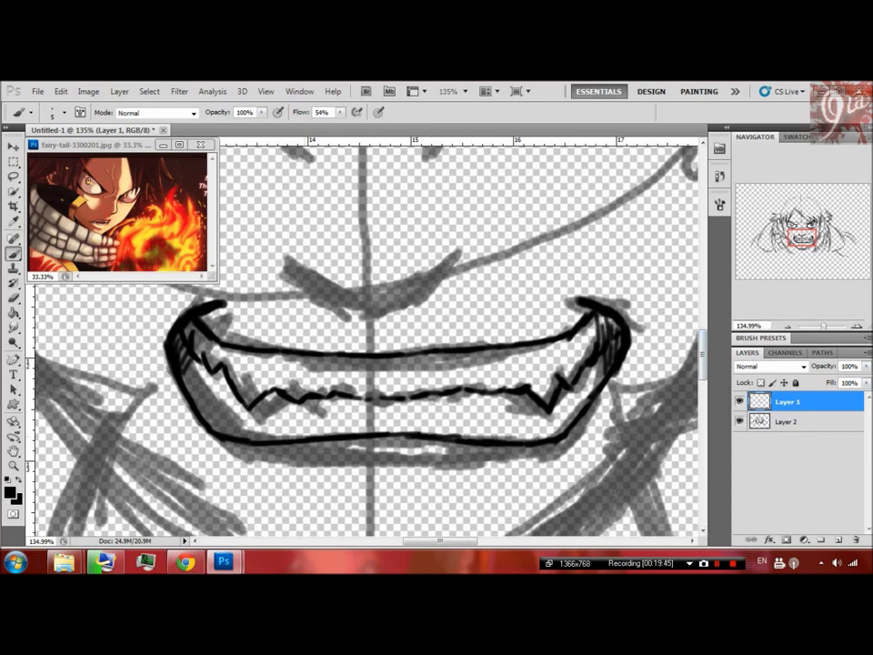
Outline the nose's top edge and mark the nostrils in black
left_click_drag(412, 287, 400, 294)
left_click_drag(317, 285, 333, 290)
mouse_move(282, 262)
left_mouse_down()
mouse_move(372, 283)
mouse_move(458, 255)
left_mouse_up()
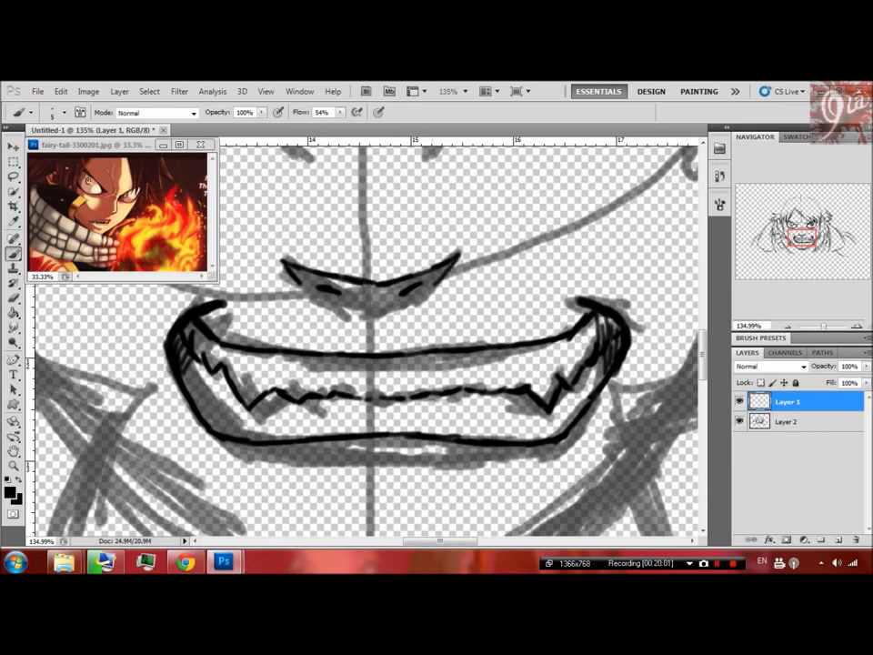
Ink the nose's bottom edge and set the brush opacity to 69%
left_click_drag(346, 300, 396, 306)
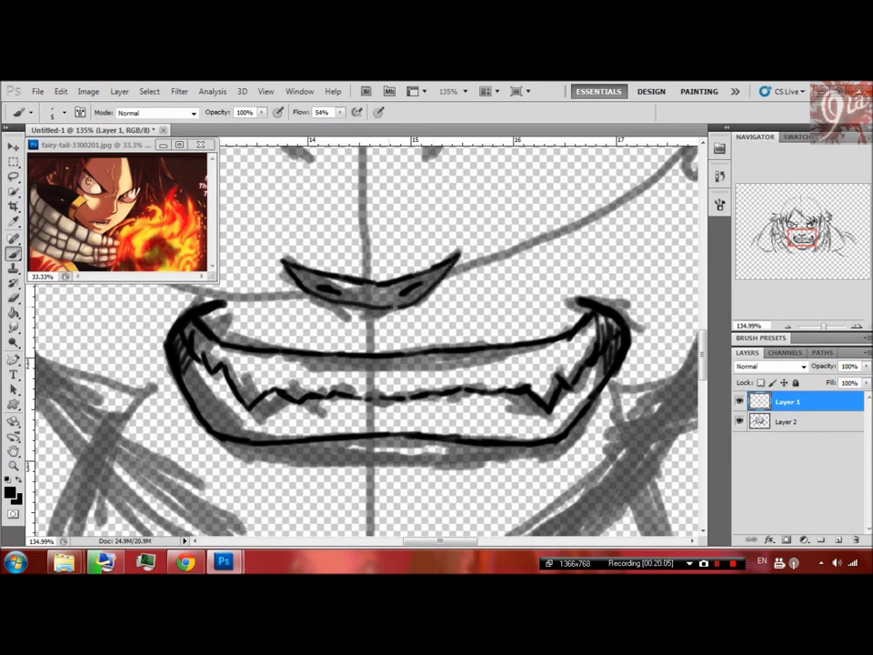
left_click_drag(262, 112, 227, 124)
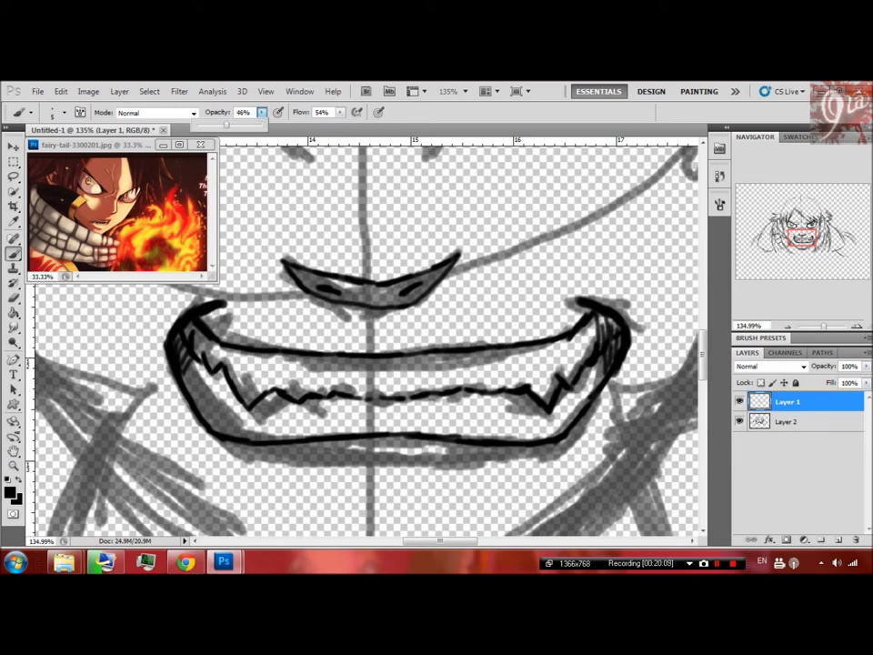
left_click_drag(227, 124, 275, 124)
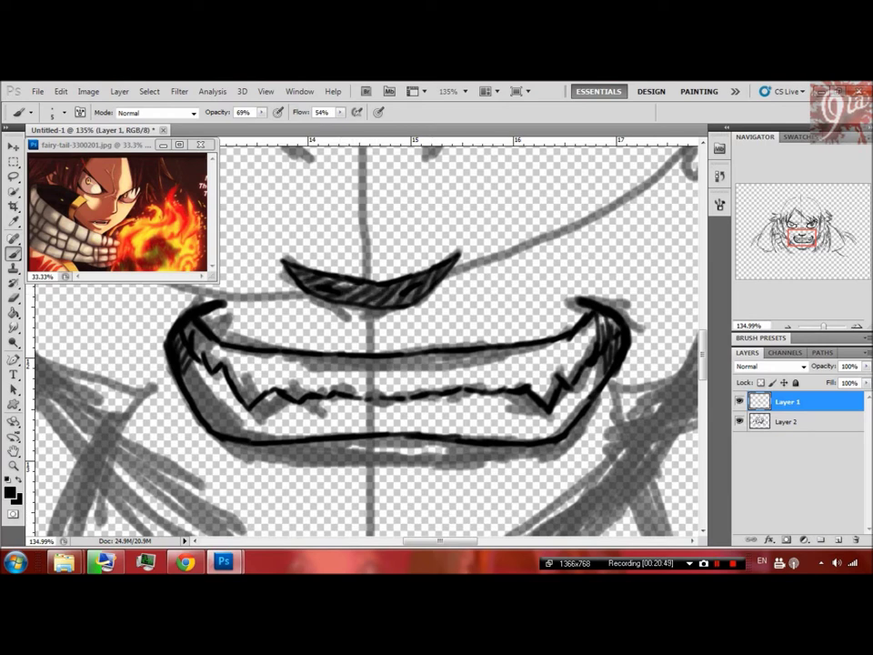
Zoom out and briefly hide the sketch layer to check the inks
scroll(364, 337, "down", 5)
scroll(364, 273, "up", 3)
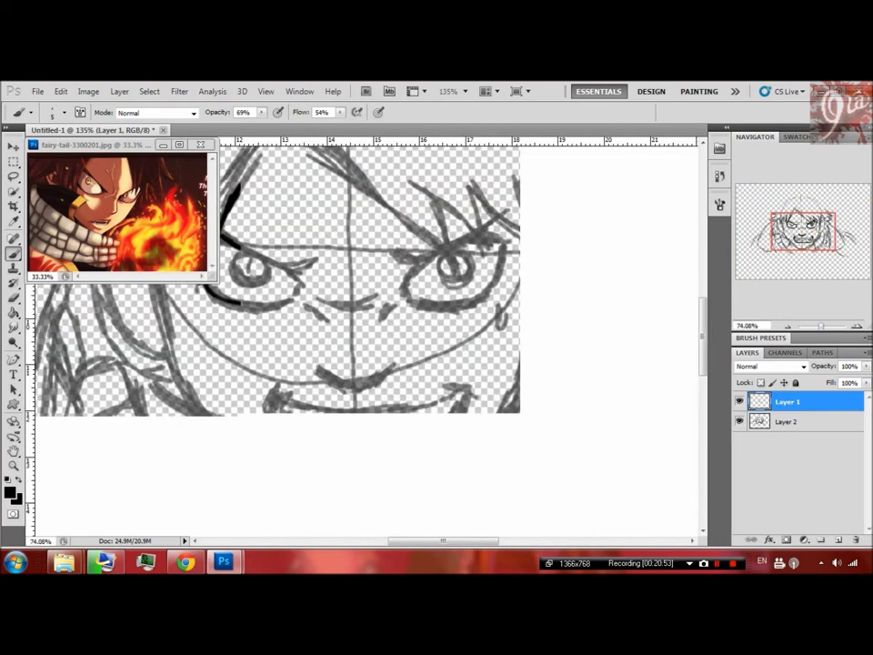
left_click(739, 421)
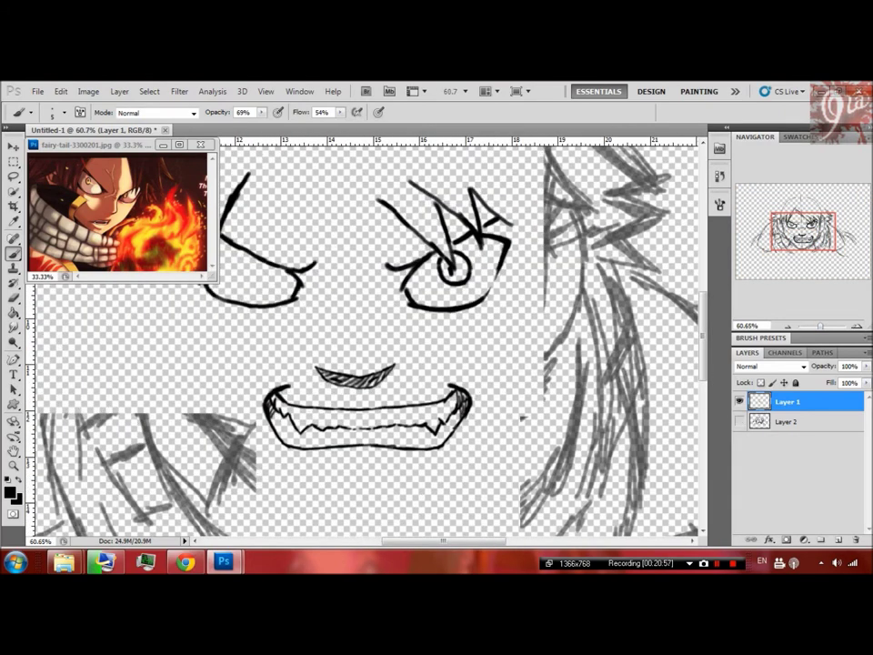
left_click(740, 421)
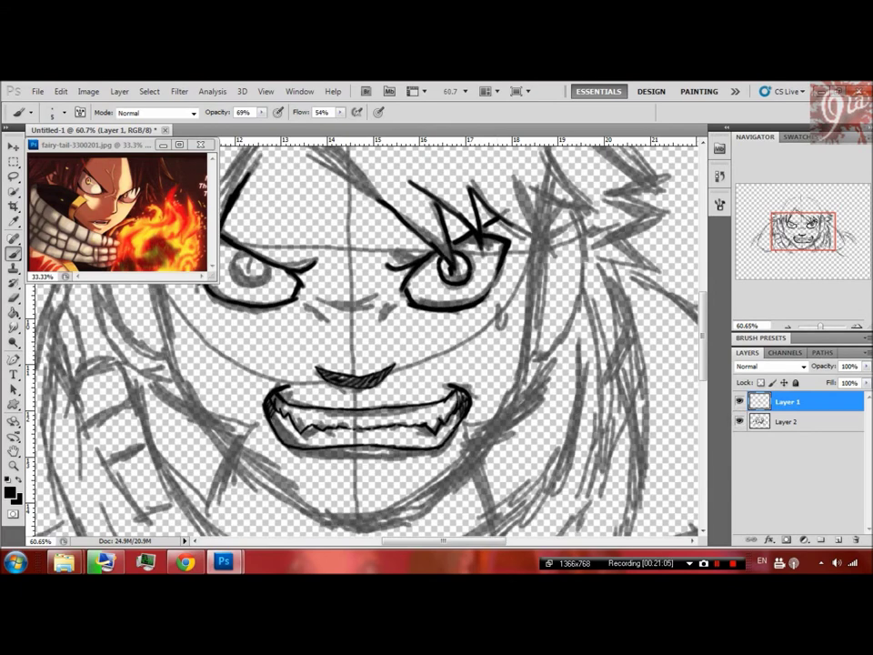
Set the brush to 10 px at 100% opacity and paint the cheek sweat drop
left_click(65, 112)
type("10")
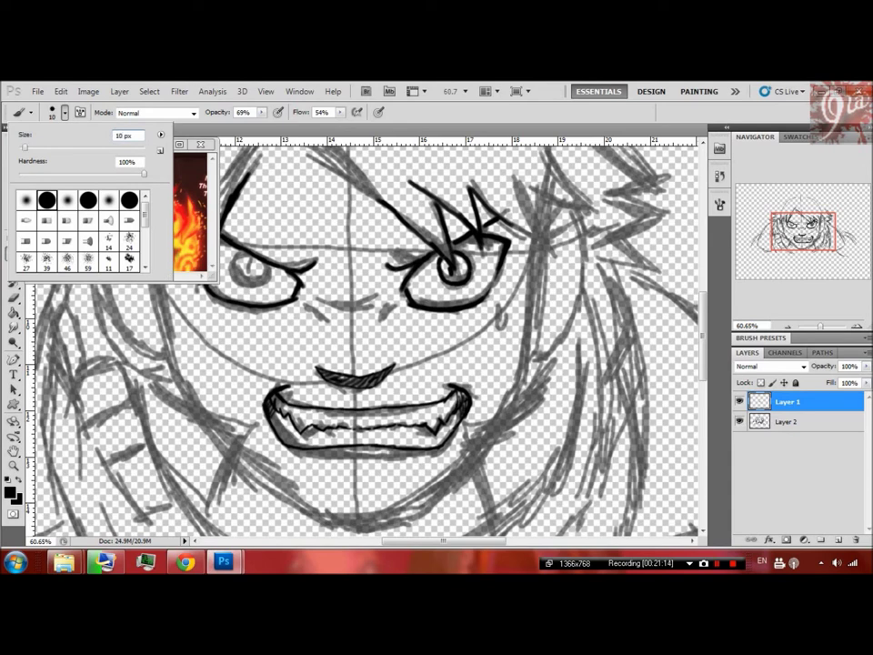
key("Return")
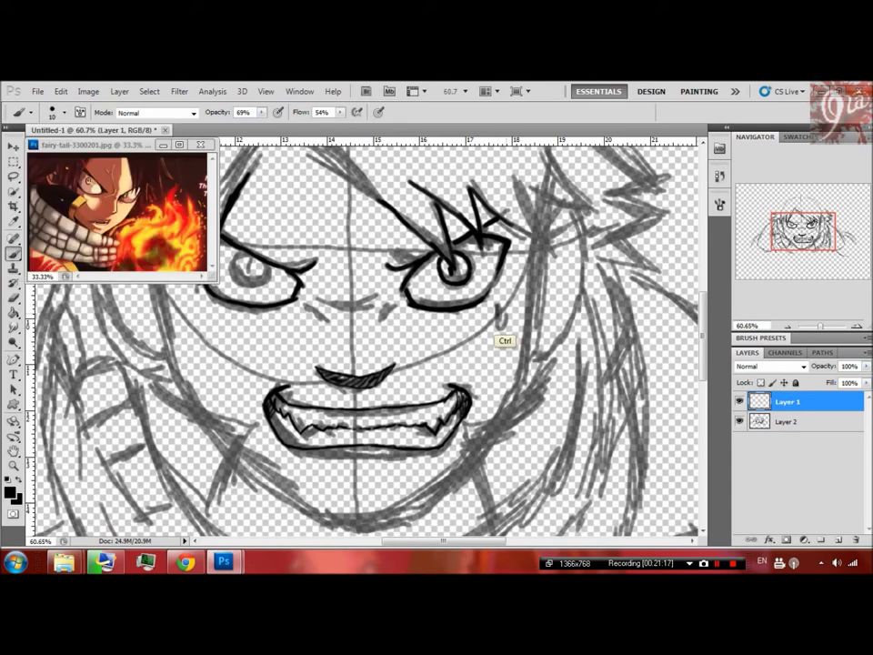
left_click_drag(262, 112, 282, 124)
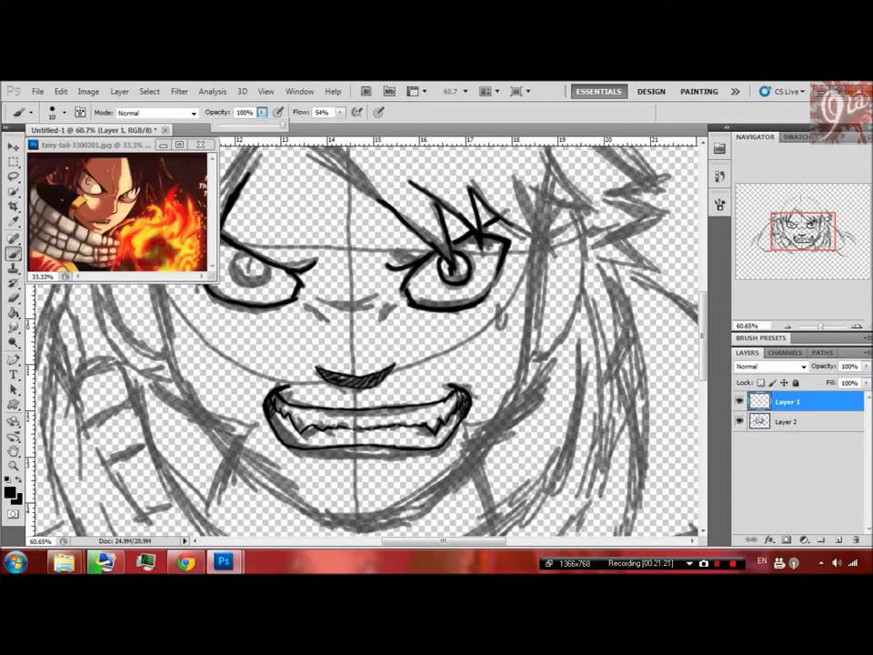
left_click_drag(498, 315, 506, 321)
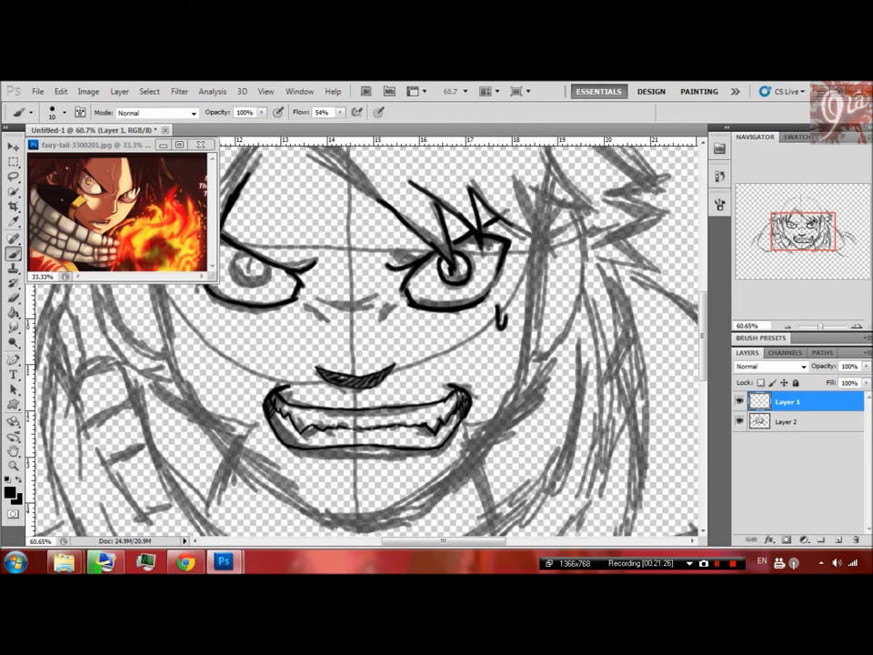
Ink the chin line and jawline in thick black strokes
scroll(364, 346, "down", 3)
scroll(364, 346, "down", 2)
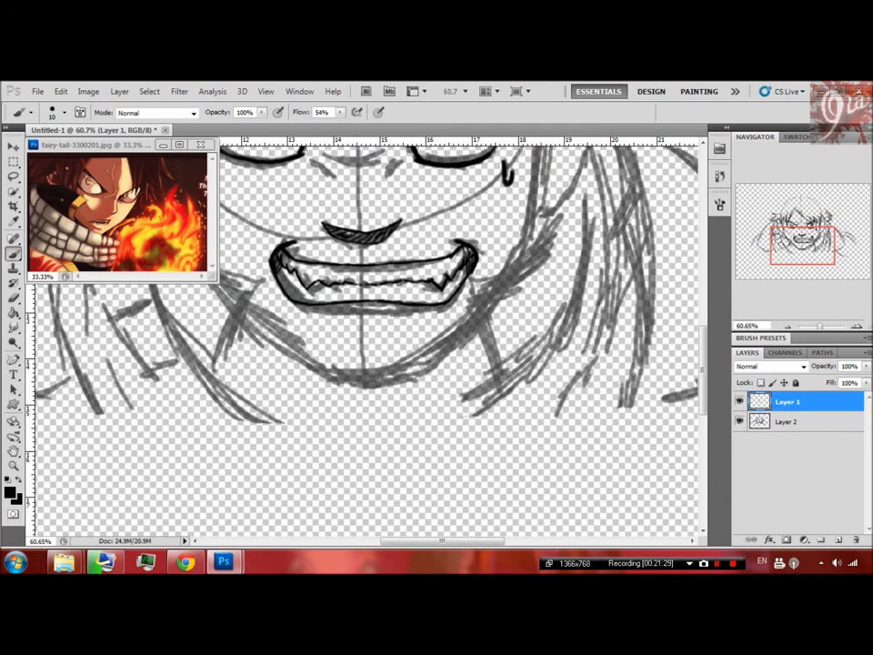
scroll(363, 364, "up", 3)
scroll(364, 346, "down", 2)
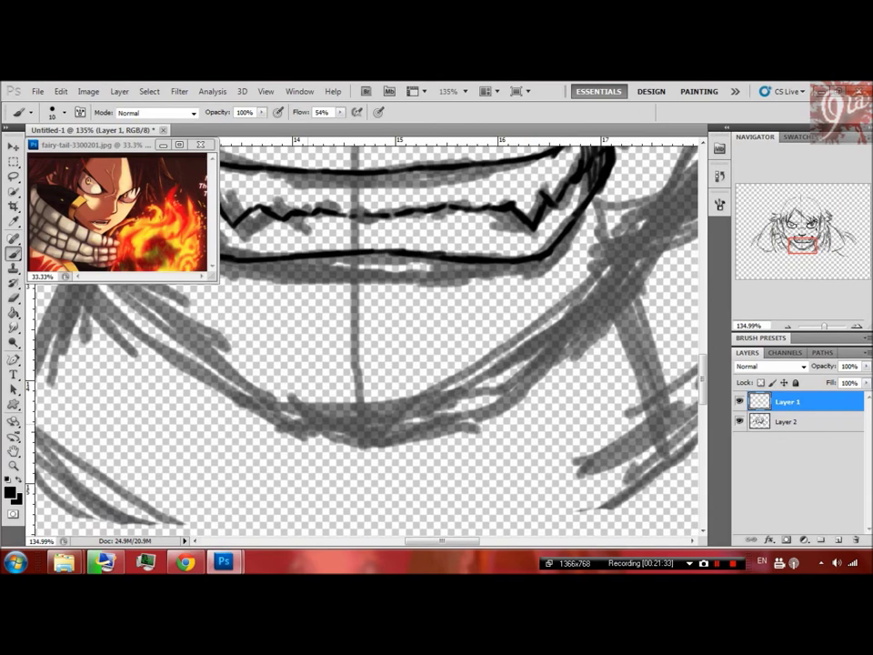
mouse_move(295, 435)
left_mouse_down()
mouse_move(441, 432)
mouse_move(537, 375)
left_mouse_up()
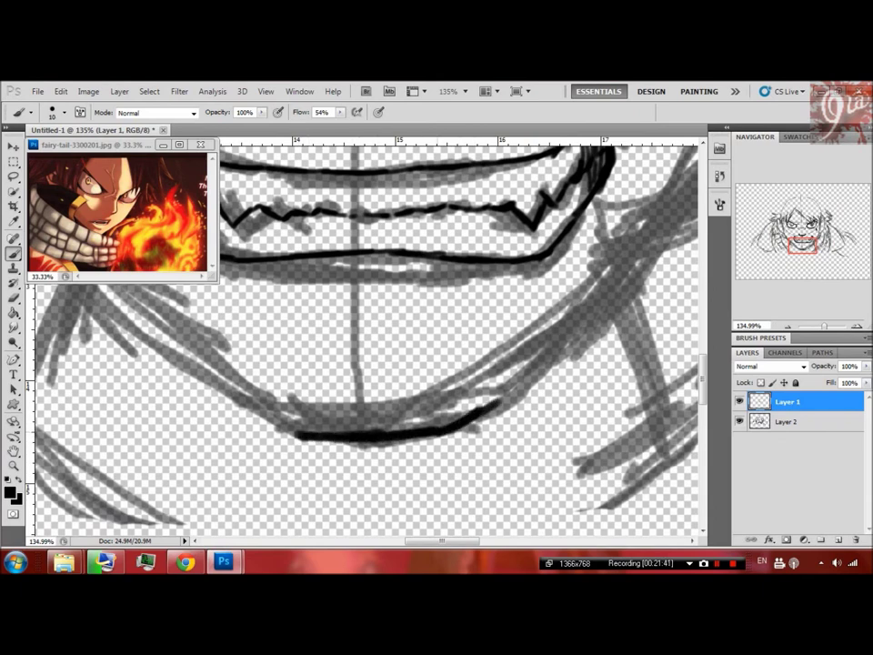
mouse_move(532, 377)
left_mouse_down()
mouse_move(628, 273)
mouse_move(662, 219)
mouse_move(444, 337)
left_mouse_up()
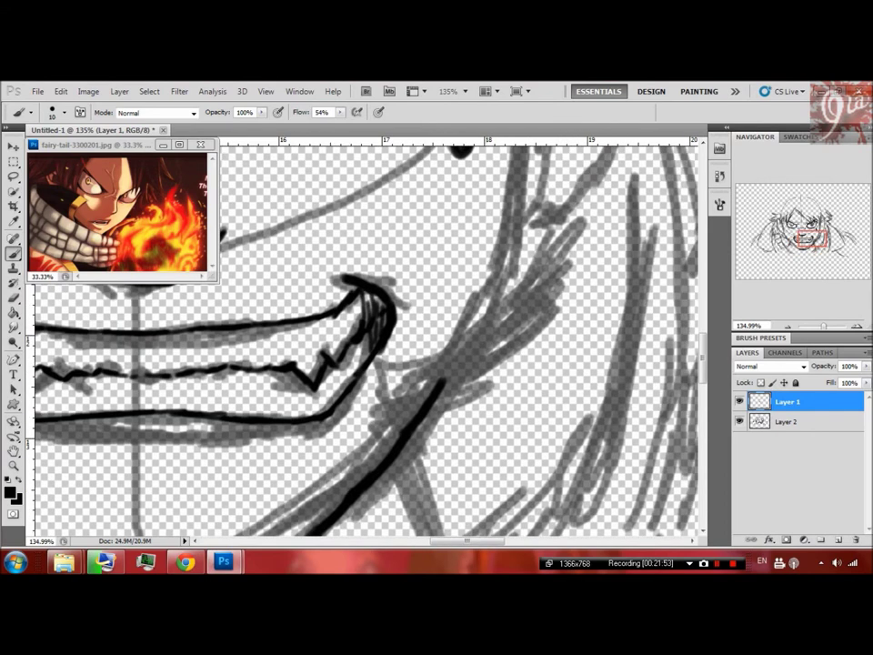
mouse_move(443, 380)
left_mouse_down()
mouse_move(509, 273)
mouse_move(464, 477)
left_mouse_up()
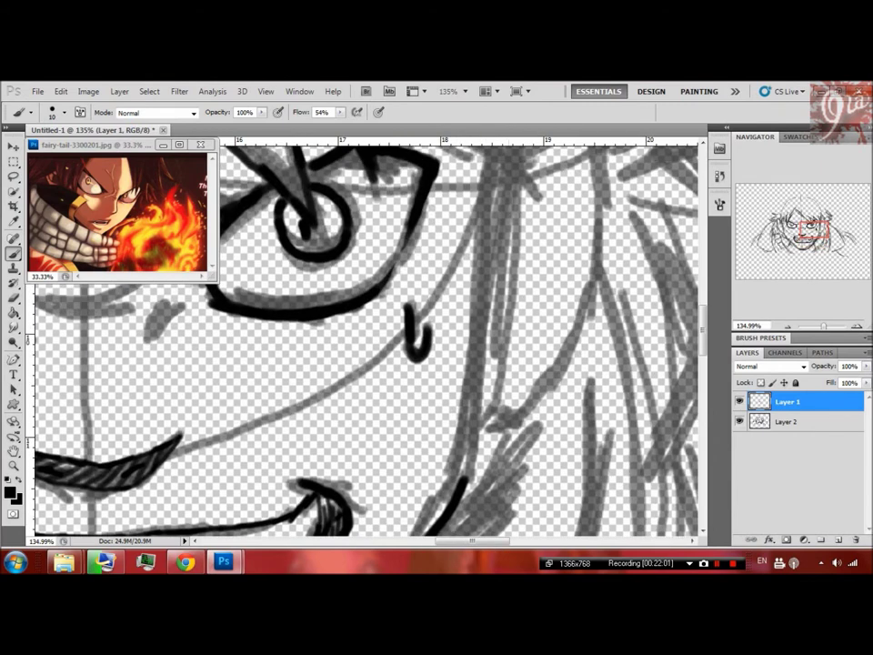
Ink a long hair strand down to the jaw and two strands beside the eye
left_click_drag(496, 260, 462, 488)
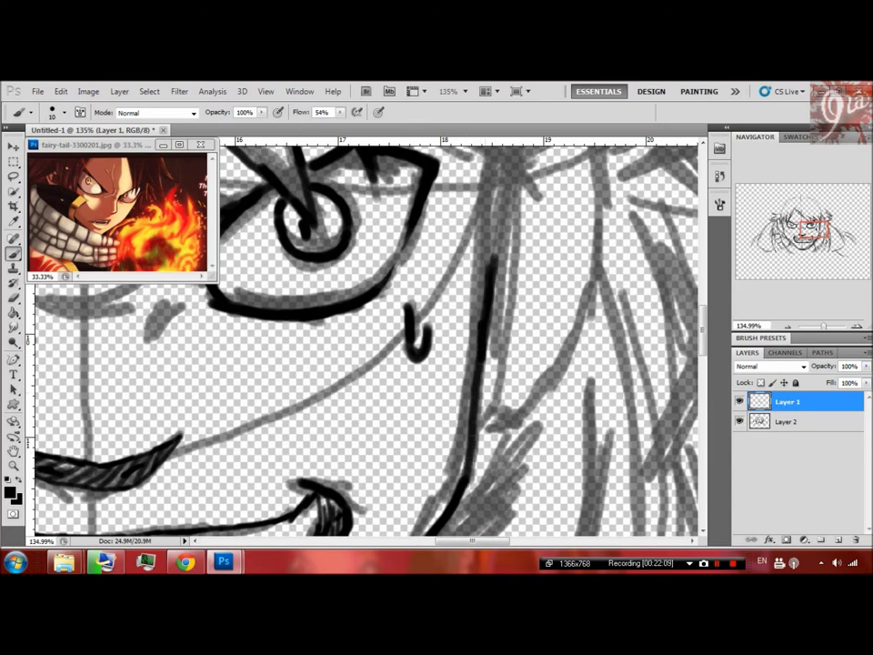
left_click_drag(485, 150, 494, 273)
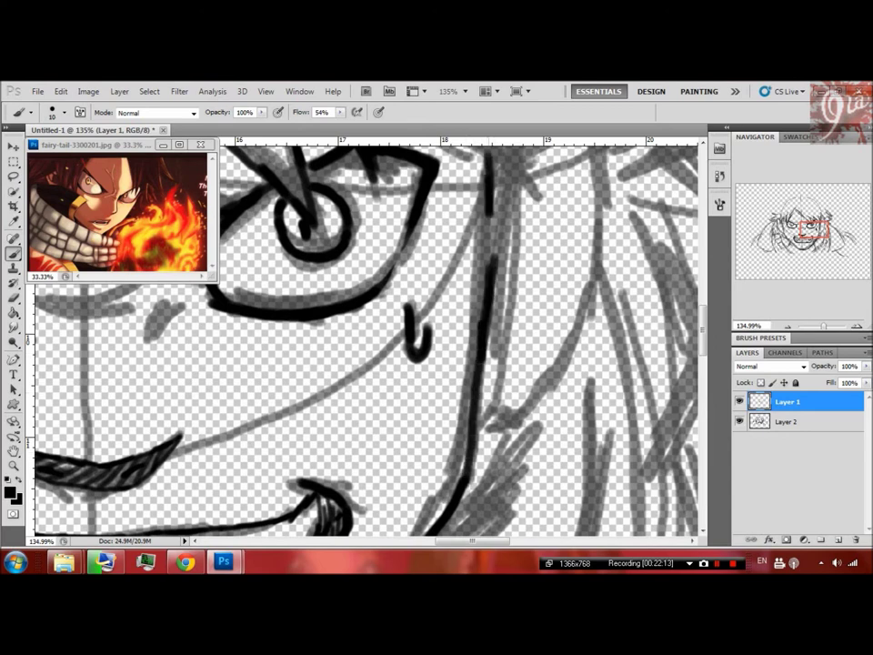
left_click_drag(522, 189, 498, 262)
left_click_drag(523, 184, 516, 234)
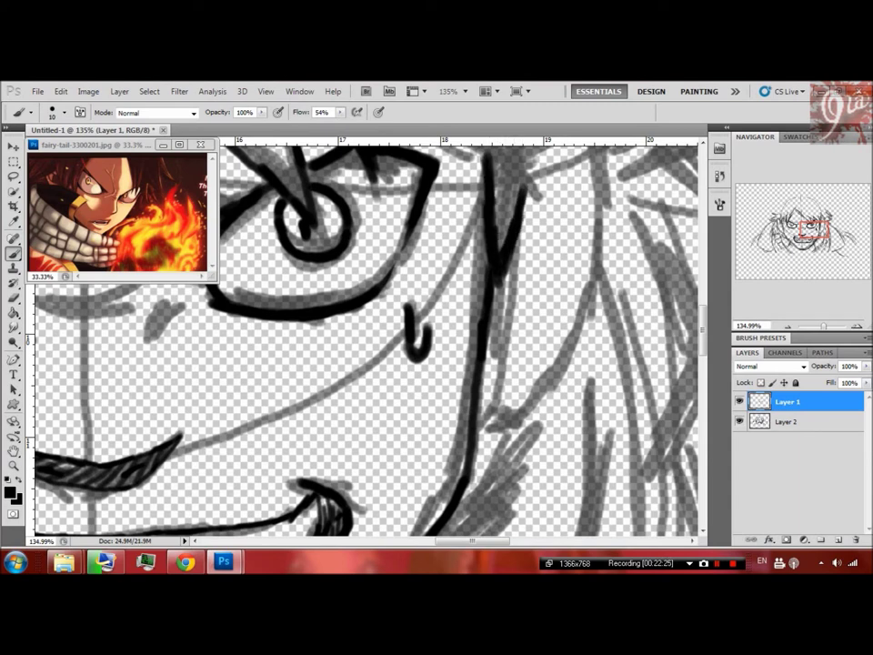
Ink a V-shaped hair tip and a long, thickened strand on the left side
scroll(363, 336, "left", 10)
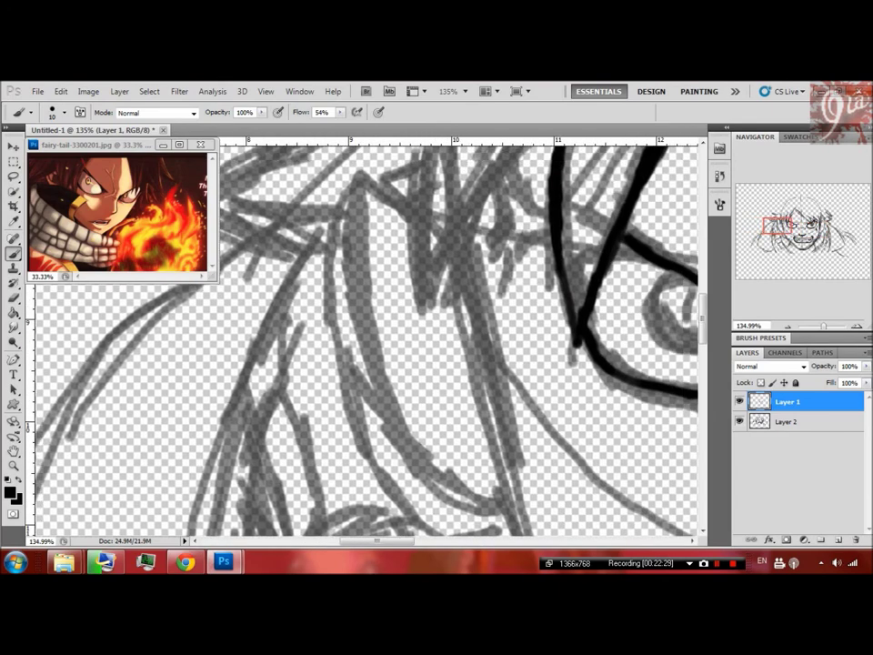
scroll(364, 337, "down", 1)
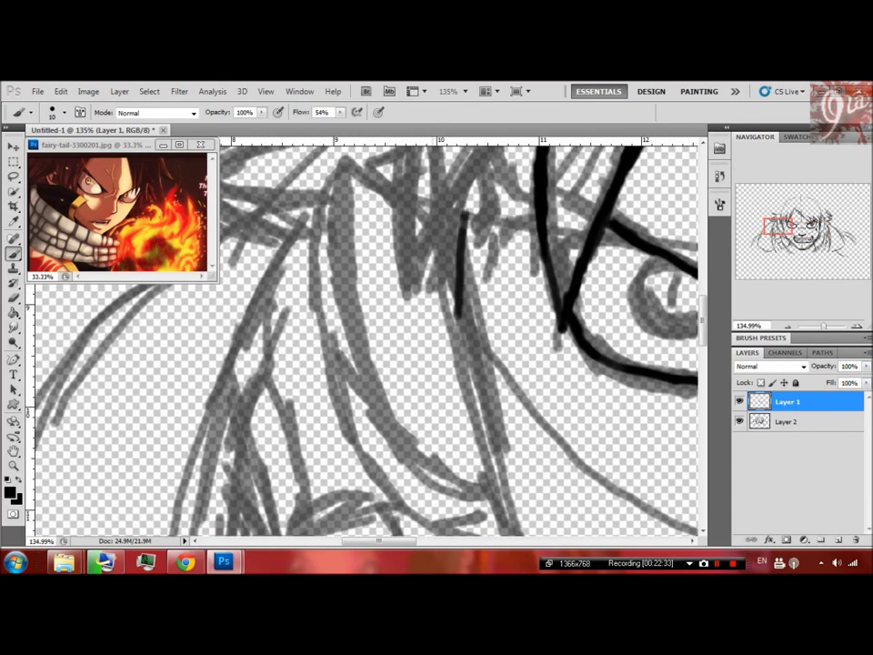
left_click_drag(431, 261, 450, 329)
left_click_drag(464, 215, 451, 327)
left_click_drag(428, 246, 445, 300)
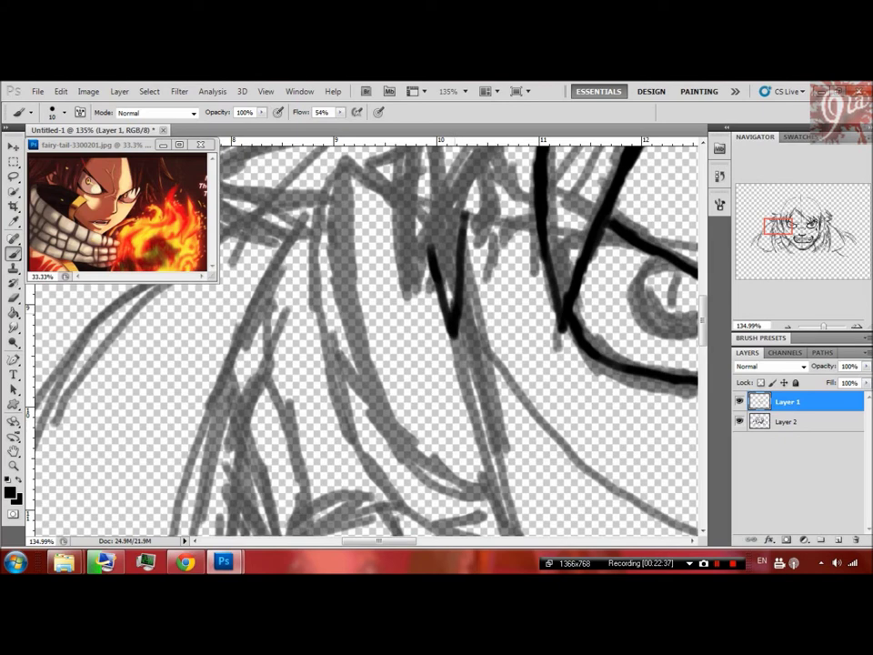
left_click_drag(409, 364, 366, 324)
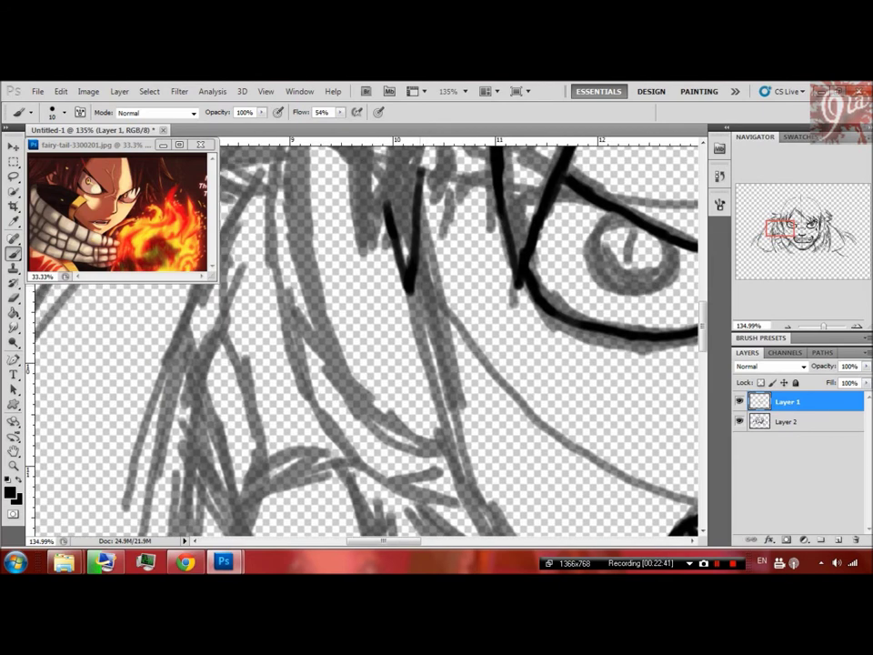
left_click_drag(414, 275, 448, 443)
left_click_drag(427, 377, 443, 419)
Ink a thick hair strand left of the mouth and the lower left jaw stroke
left_click_drag(545, 410, 254, 273)
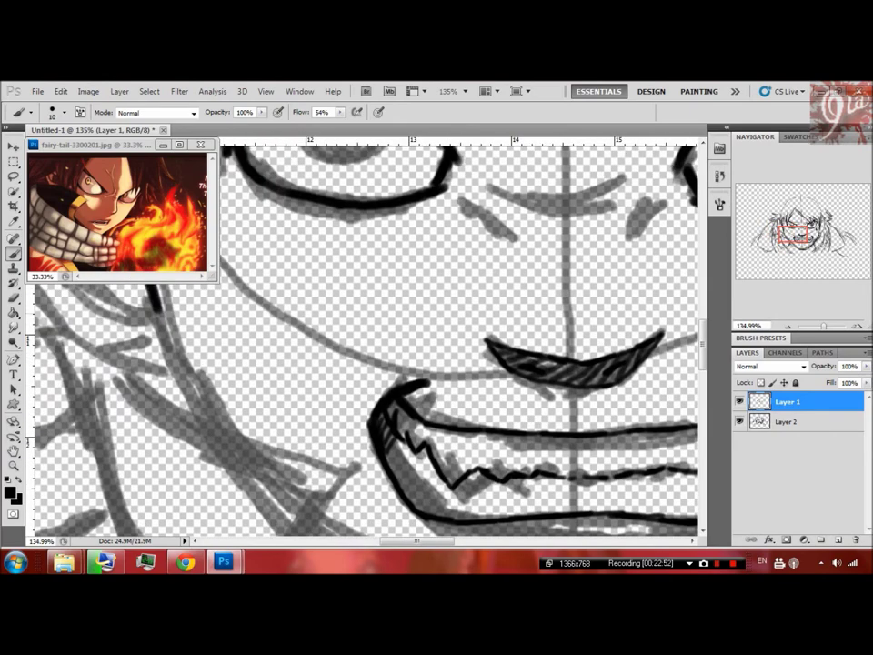
left_click_drag(150, 300, 211, 420)
mouse_move(410, 392)
left_mouse_down()
mouse_move(400, 223)
mouse_move(328, 205)
left_mouse_up()
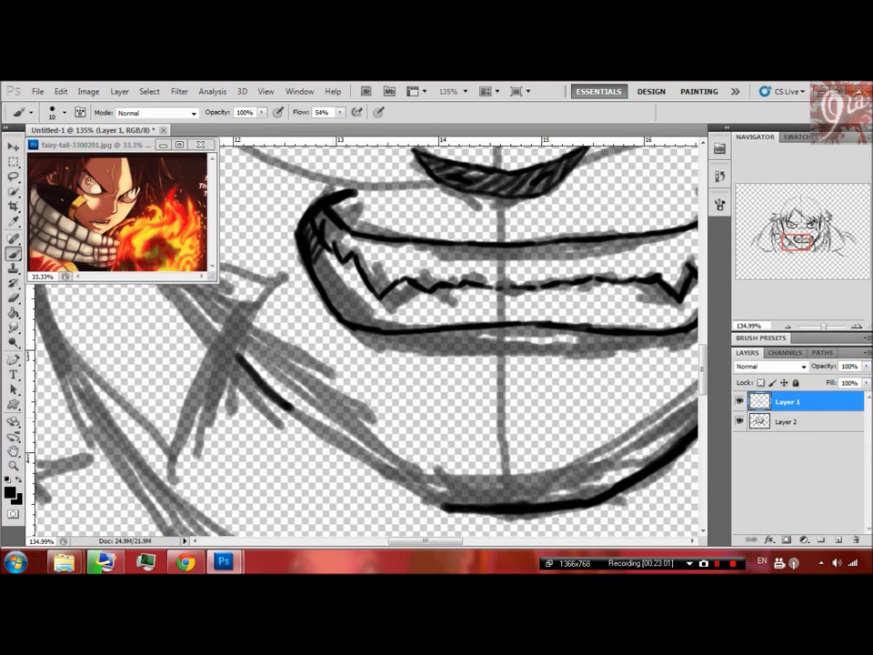
mouse_move(238, 358)
left_mouse_down()
mouse_move(320, 435)
mouse_move(437, 505)
left_mouse_up()
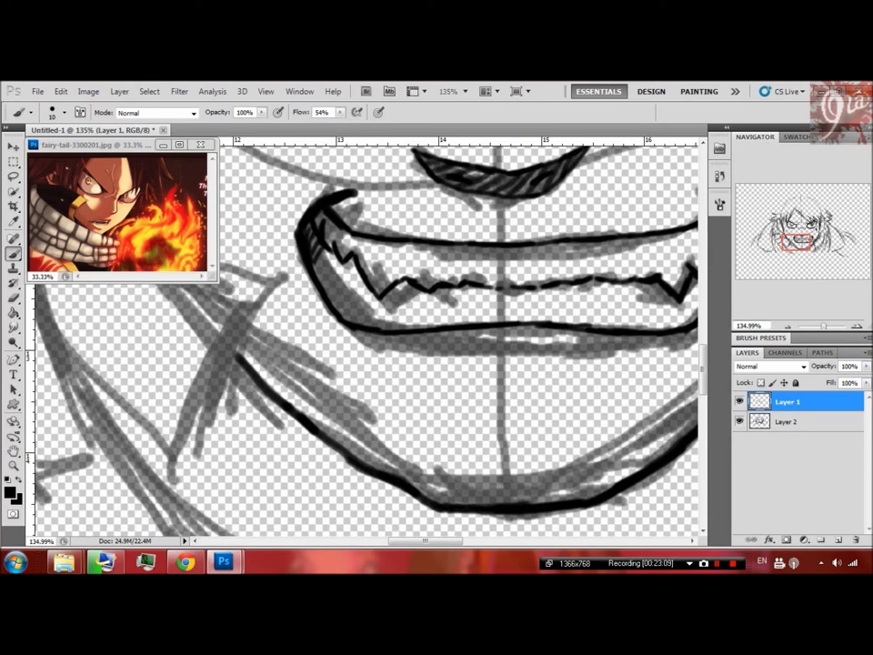
Ink the left face contour, a long hair strand along it and the pointed tip near the mouth
left_click_drag(262, 346, 444, 464)
left_click_drag(364, 346, 377, 302)
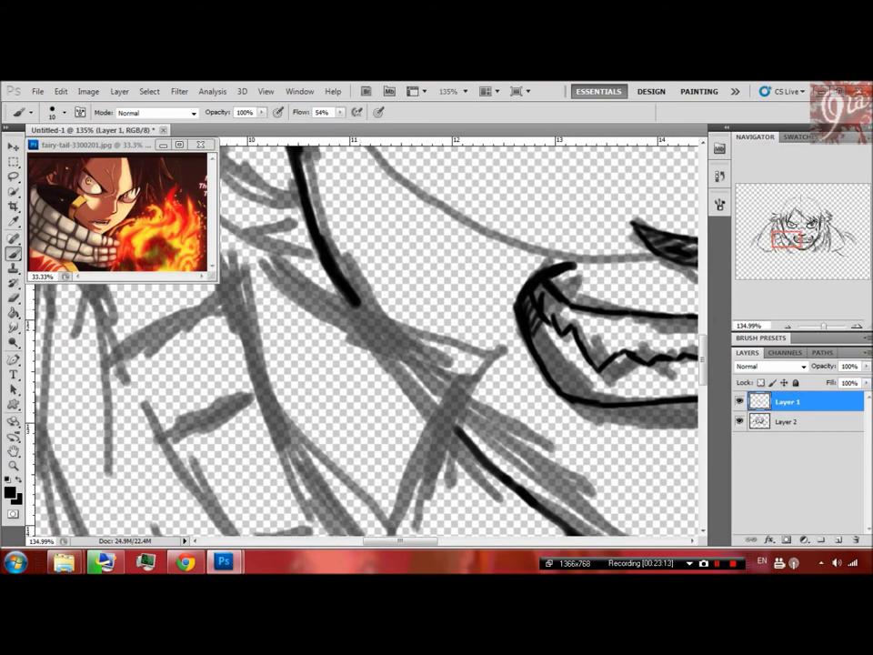
left_click_drag(267, 259, 389, 321)
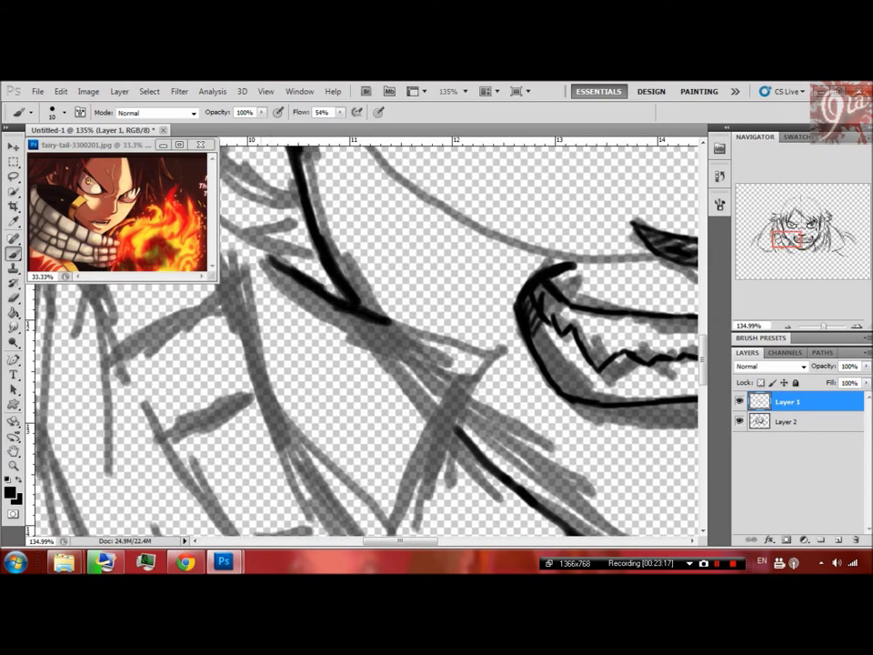
left_click_drag(251, 252, 446, 359)
left_click_drag(364, 316, 497, 356)
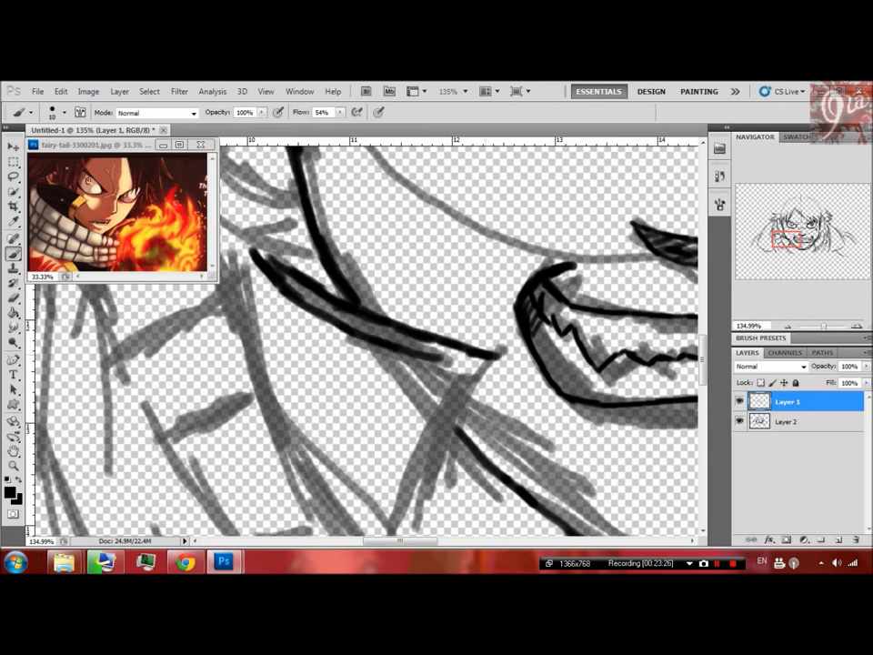
mouse_move(424, 353)
left_mouse_down()
mouse_move(498, 353)
mouse_move(429, 436)
mouse_move(403, 508)
left_mouse_up()
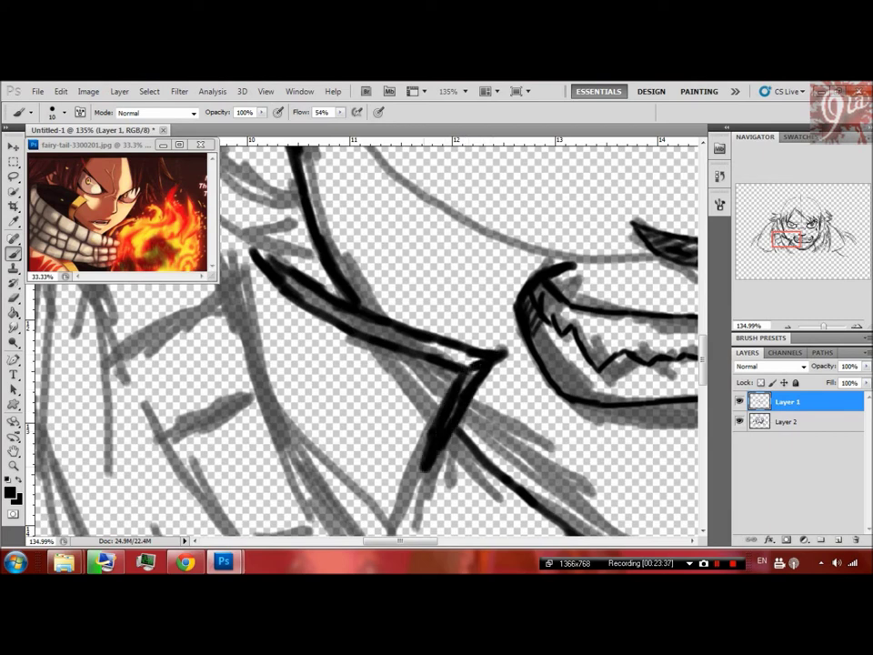
left_click_drag(425, 459, 392, 527)
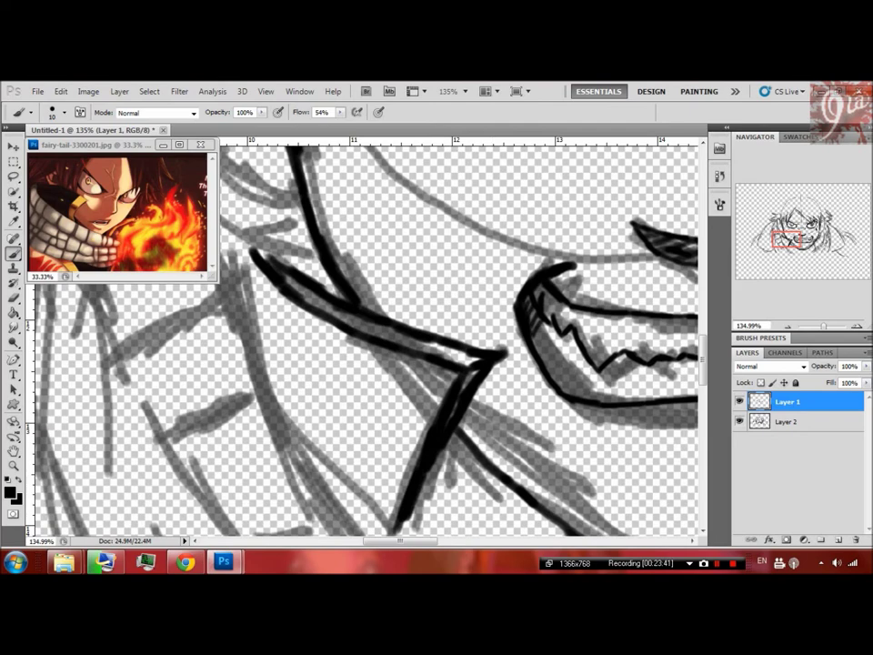
left_click_drag(564, 273, 68, 341)
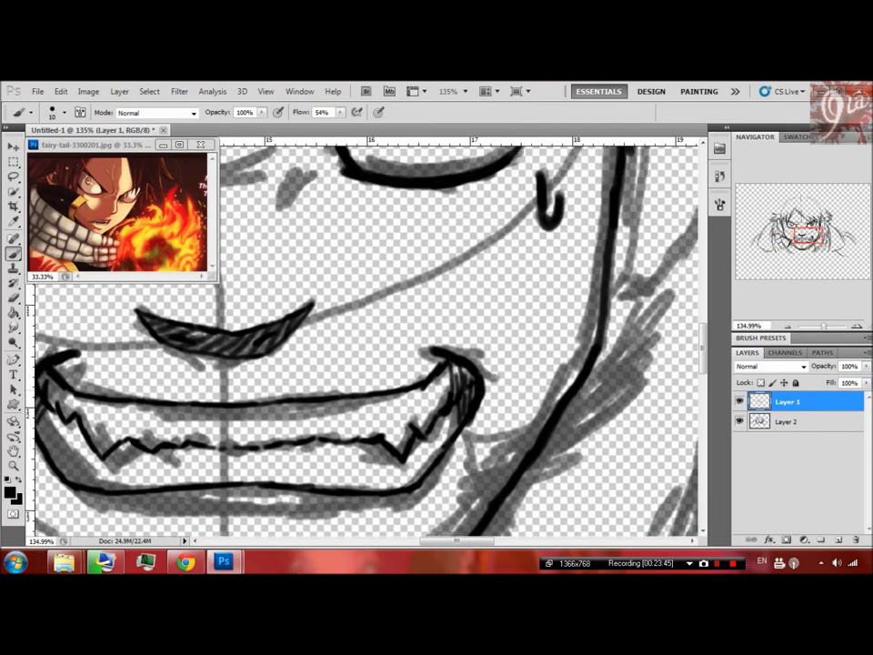
scroll(364, 341, "down", 3)
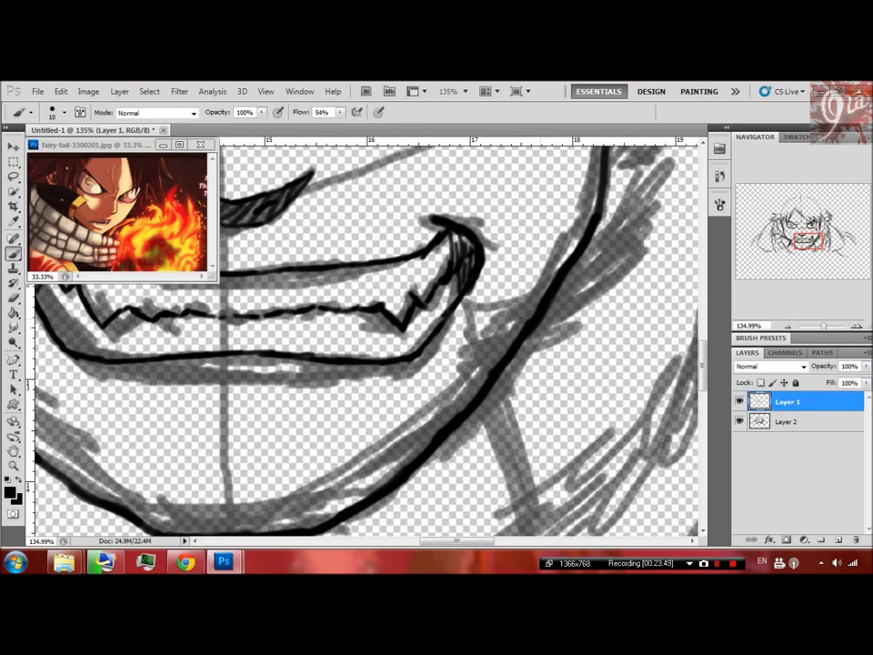
Ink the right jawline diagonal, the vertical neck stroke and a second line beside the jaw
left_click_drag(546, 325, 502, 424)
left_click_drag(583, 287, 511, 389)
left_click_drag(546, 329, 529, 386)
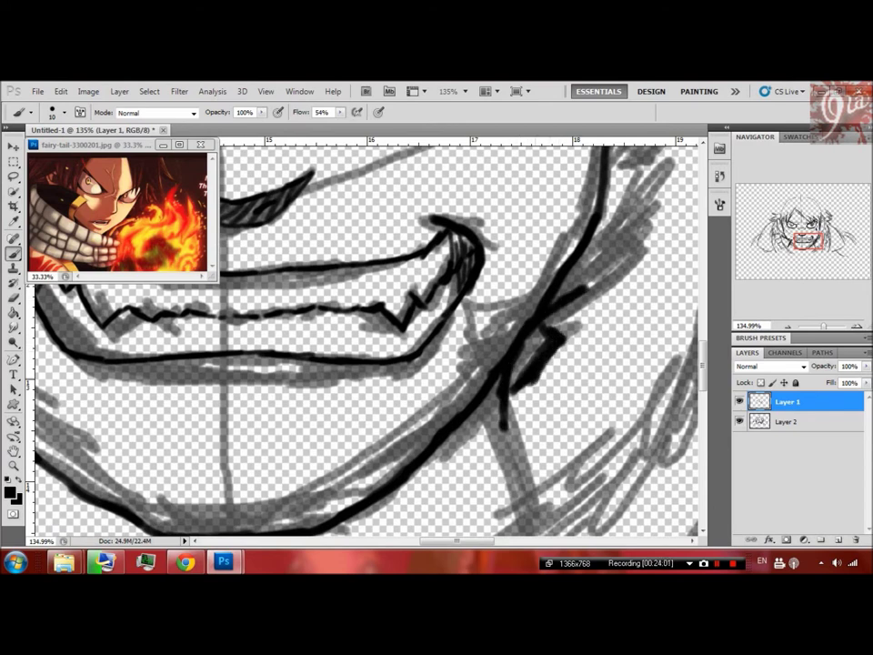
left_click_drag(382, 363, 455, 164)
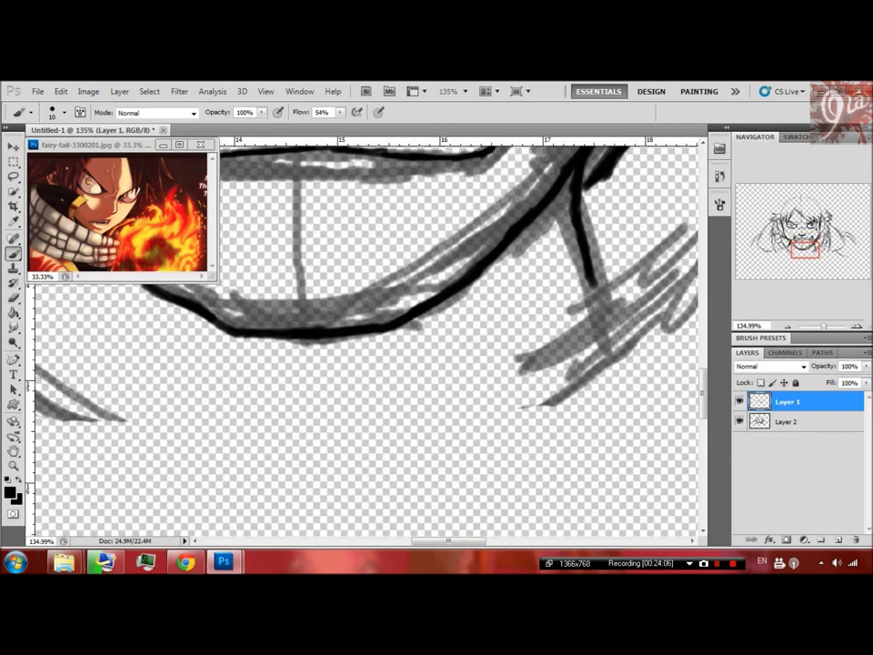
left_click_drag(587, 281, 600, 345)
left_click_drag(382, 182, 222, 455)
left_click_drag(549, 304, 466, 420)
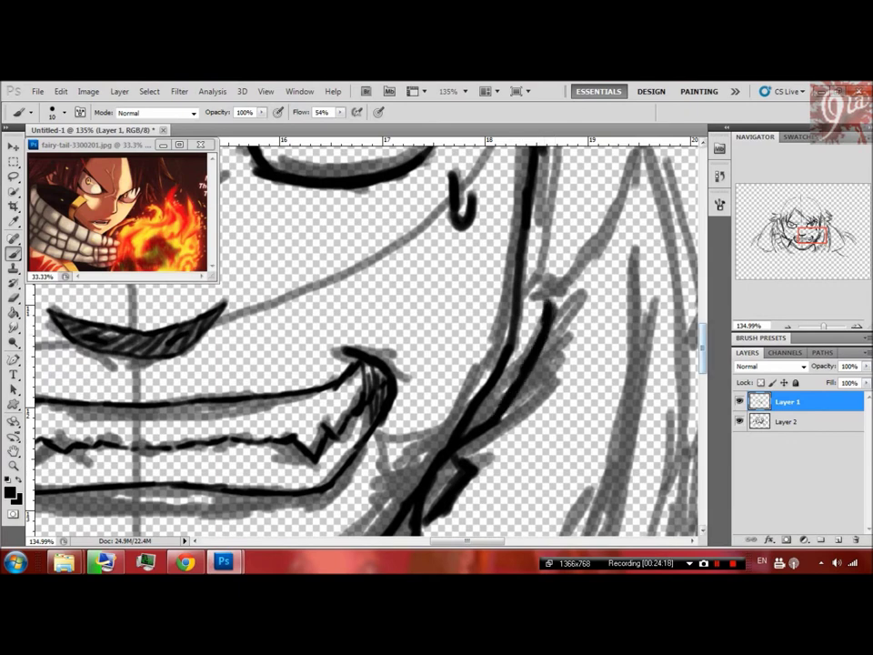
Ink the curving hair locks and short strand details beside the right cheek and eye
scroll(364, 337, "up", 3)
left_click_drag(575, 243, 576, 291)
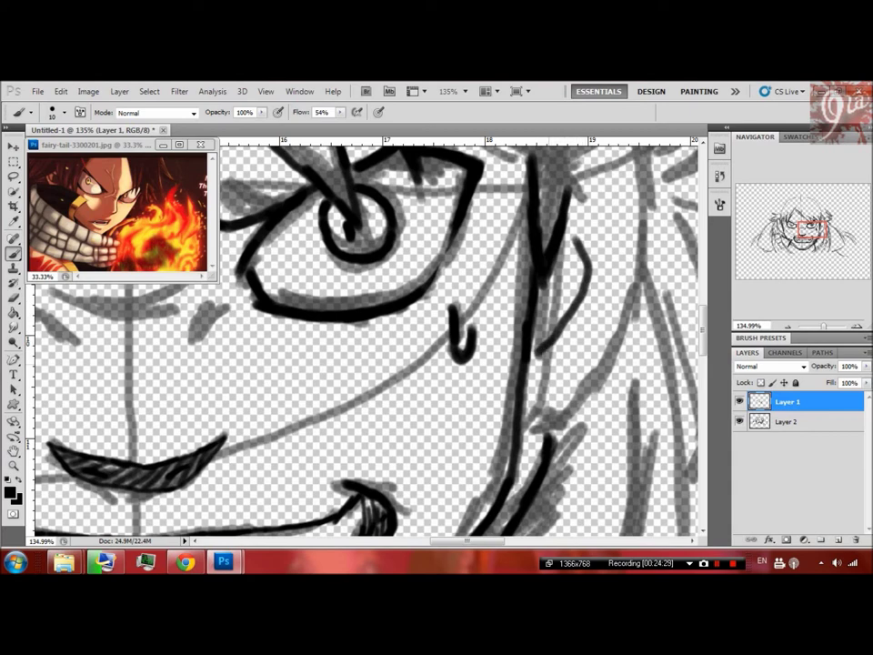
left_click_drag(606, 281, 576, 346)
left_click_drag(582, 361, 527, 383)
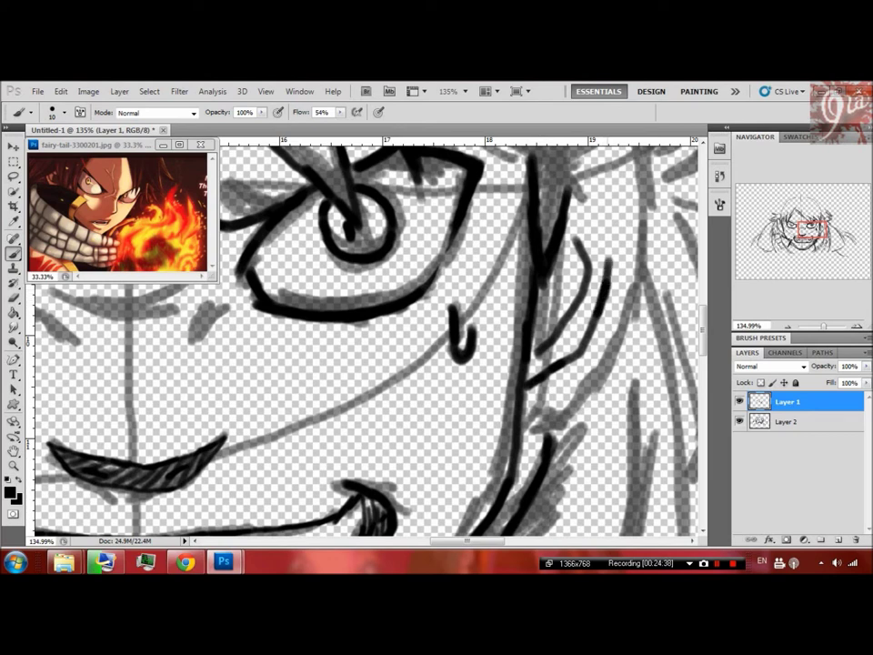
left_click_drag(568, 198, 606, 279)
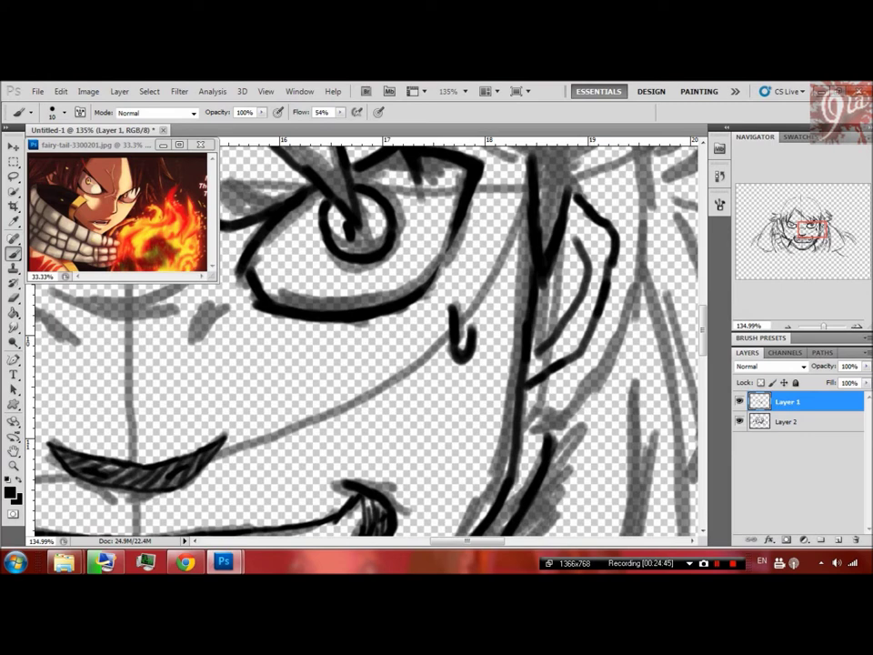
left_click_drag(570, 378, 594, 360)
mouse_move(521, 422)
left_mouse_down()
mouse_move(557, 420)
mouse_move(534, 411)
left_mouse_up()
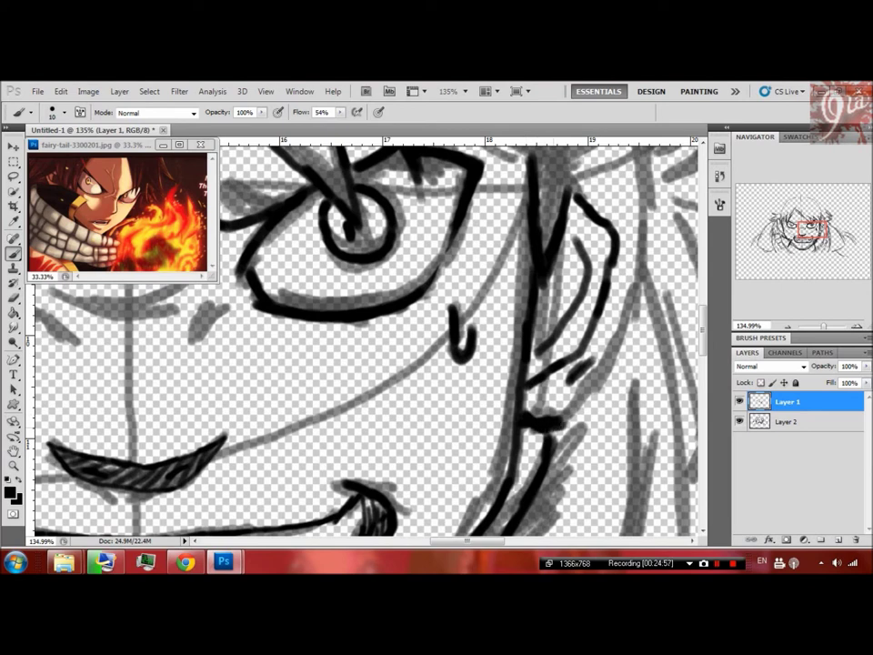
mouse_move(564, 404)
left_mouse_down()
mouse_move(598, 382)
mouse_move(637, 277)
left_mouse_up()
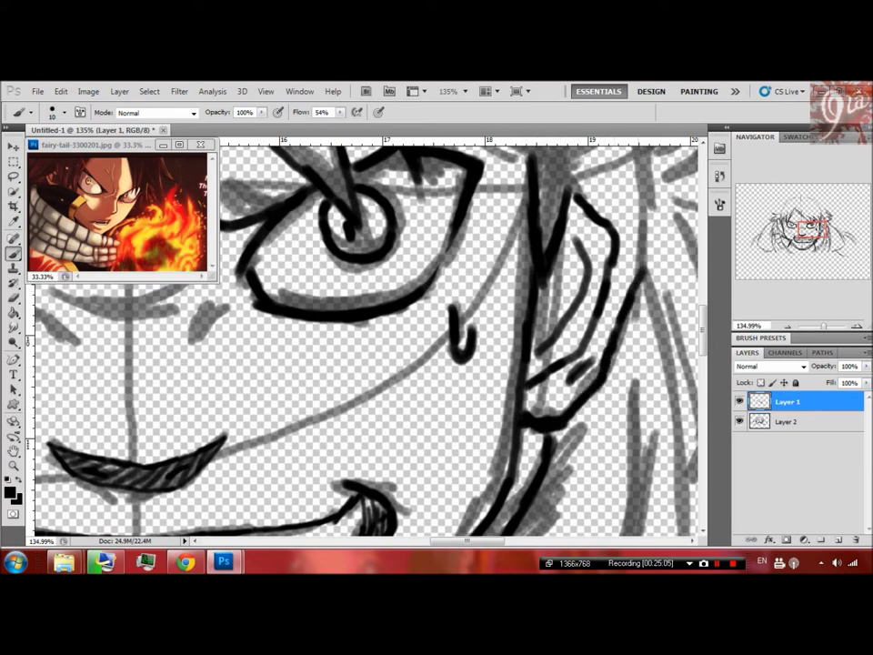
left_click_drag(640, 241, 649, 173)
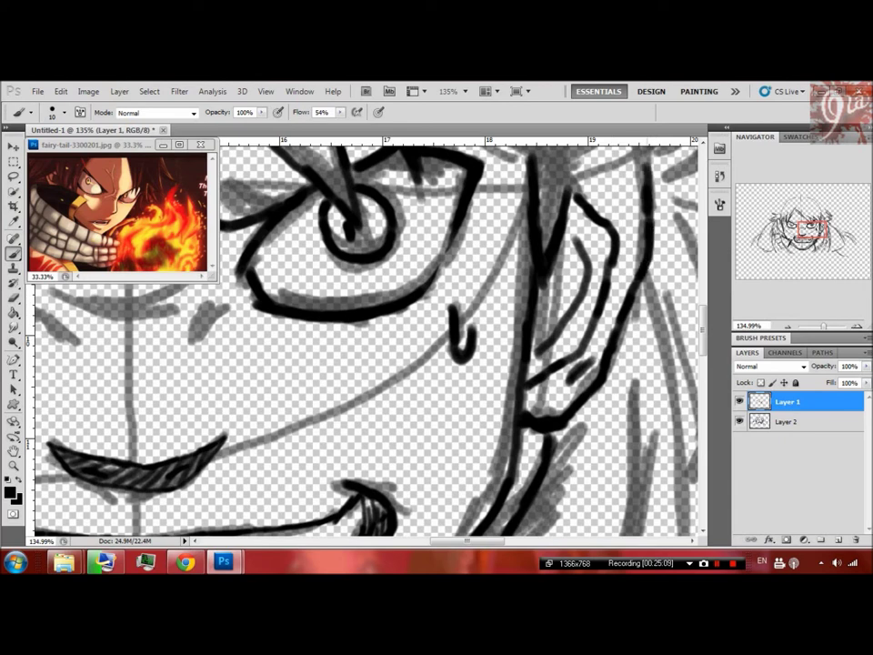
scroll(364, 336, "up", 4)
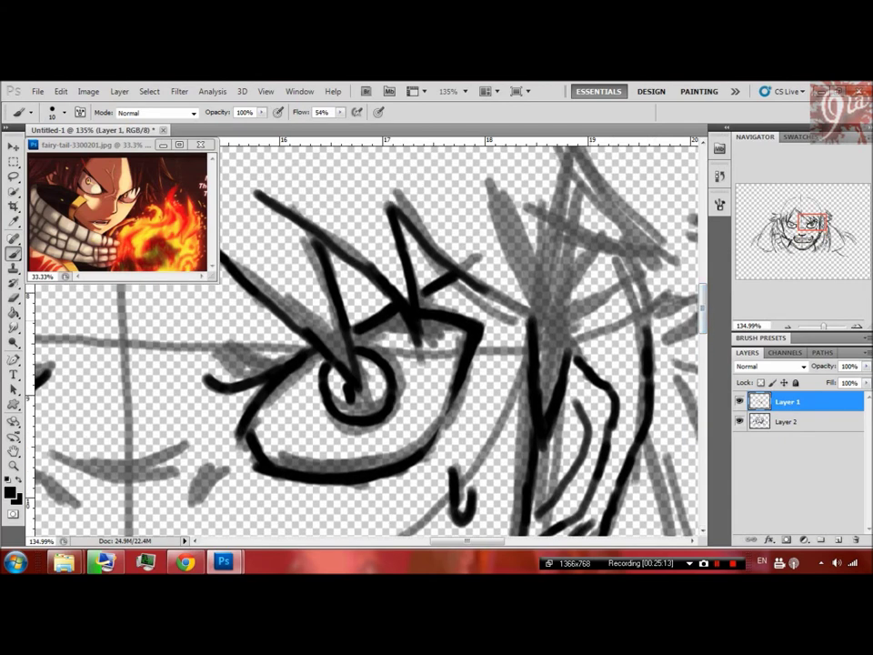
Ink two curved hair locks and a short line inside the ear curve
left_click_drag(612, 289, 587, 331)
mouse_move(609, 253)
left_mouse_down()
mouse_move(587, 289)
mouse_move(620, 249)
mouse_move(644, 284)
mouse_move(650, 328)
left_mouse_up()
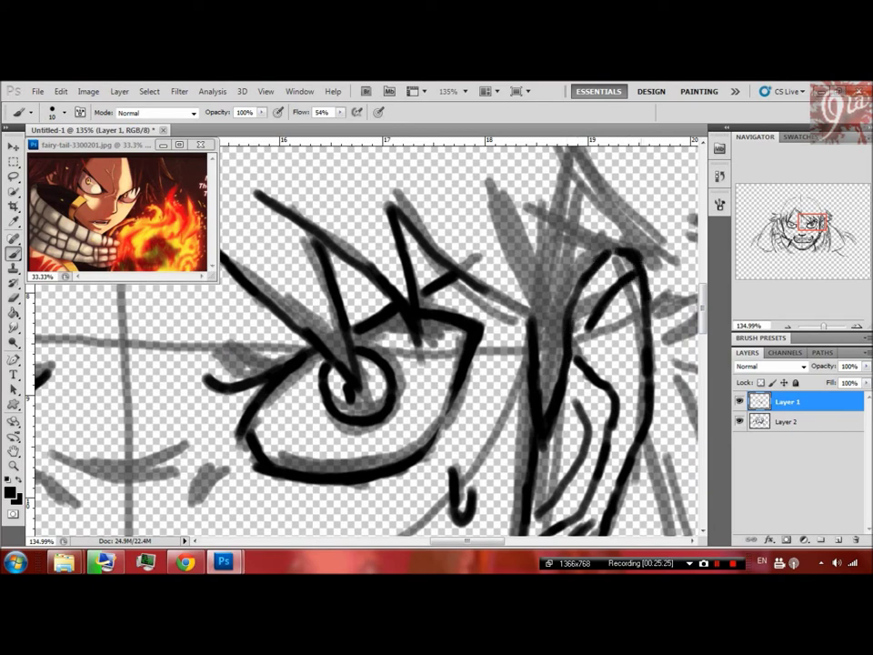
key("e")
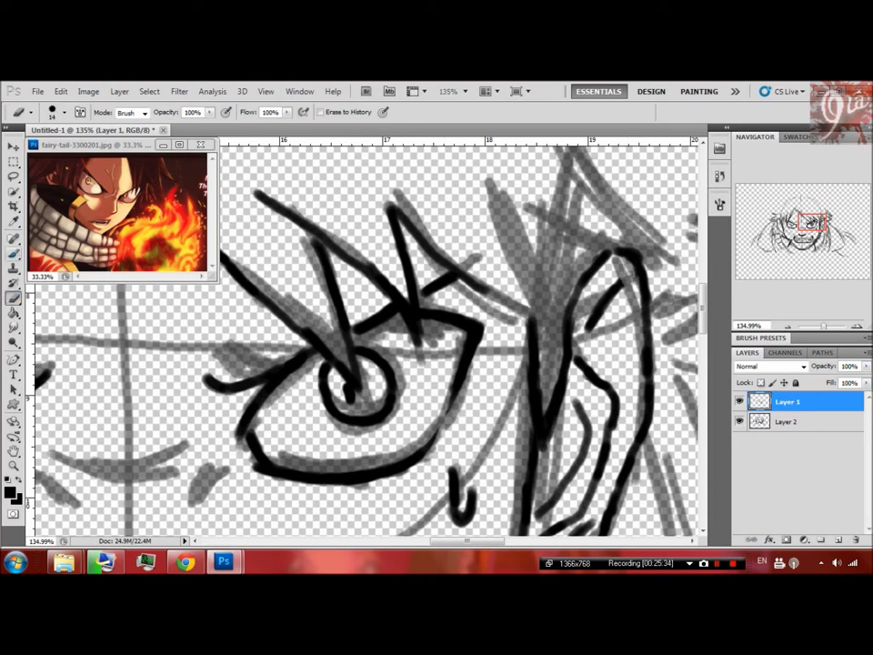
key("b")
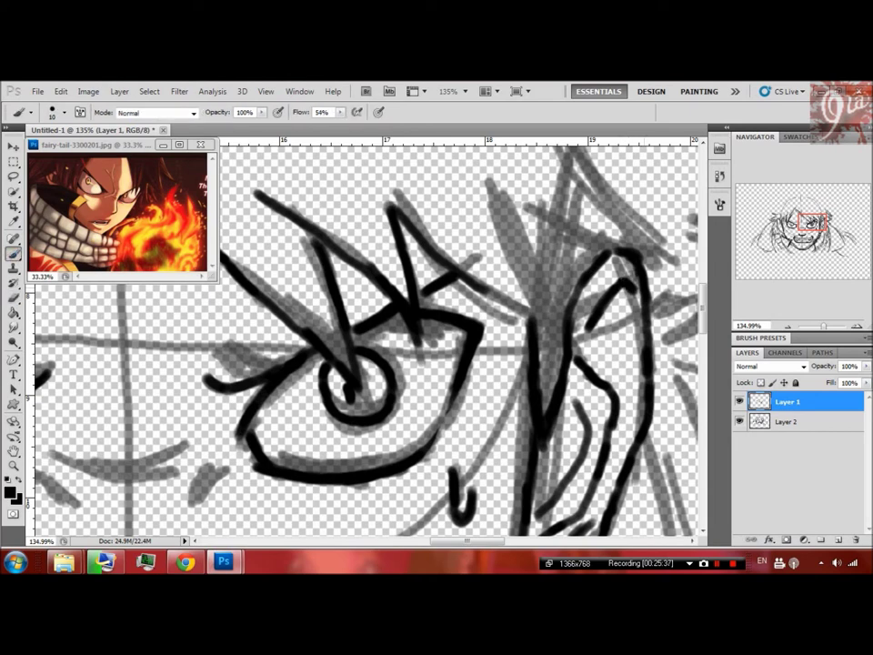
left_click_drag(612, 318, 634, 359)
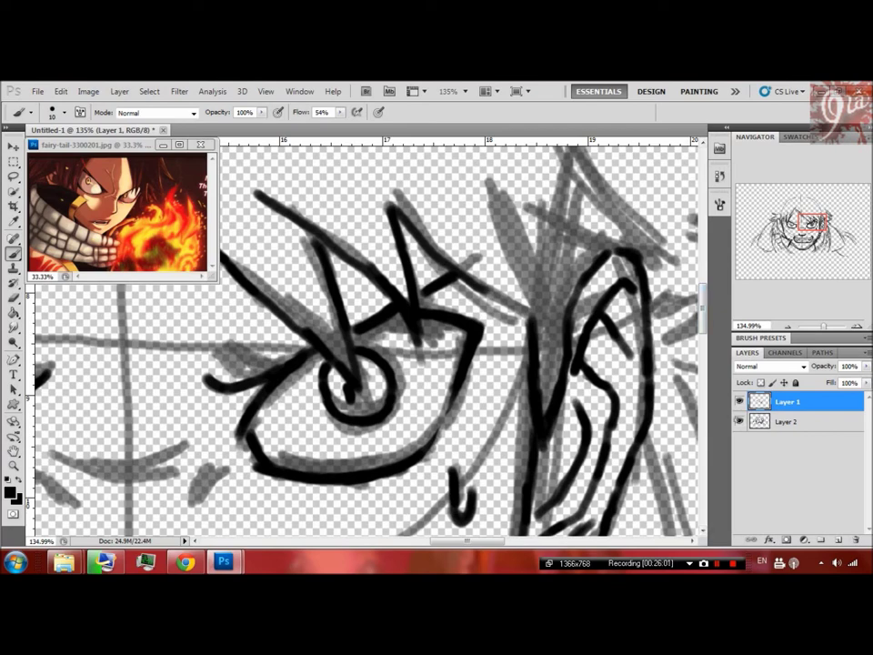
Briefly hide the Layer 2 sketch to check the line art, then show it again
left_click(738, 421)
left_click(739, 421)
scroll(364, 336, "down", 3)
scroll(363, 337, "up", 2)
scroll(364, 336, "up", 1)
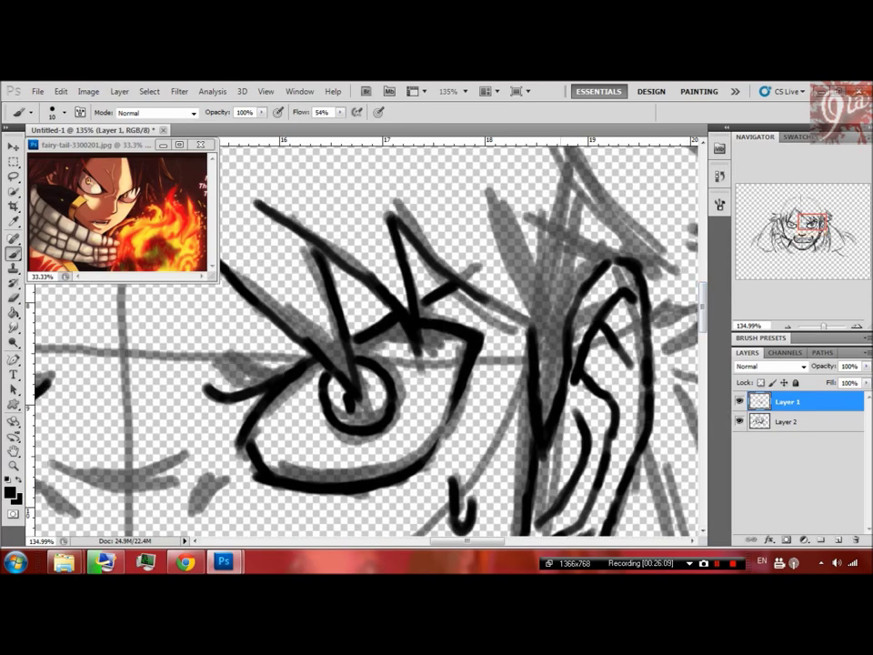
Ink the right hair strands: the top curve, a long diagonal, and strands beside the ear and eye
left_click_drag(550, 220, 692, 289)
left_click_drag(582, 156, 691, 288)
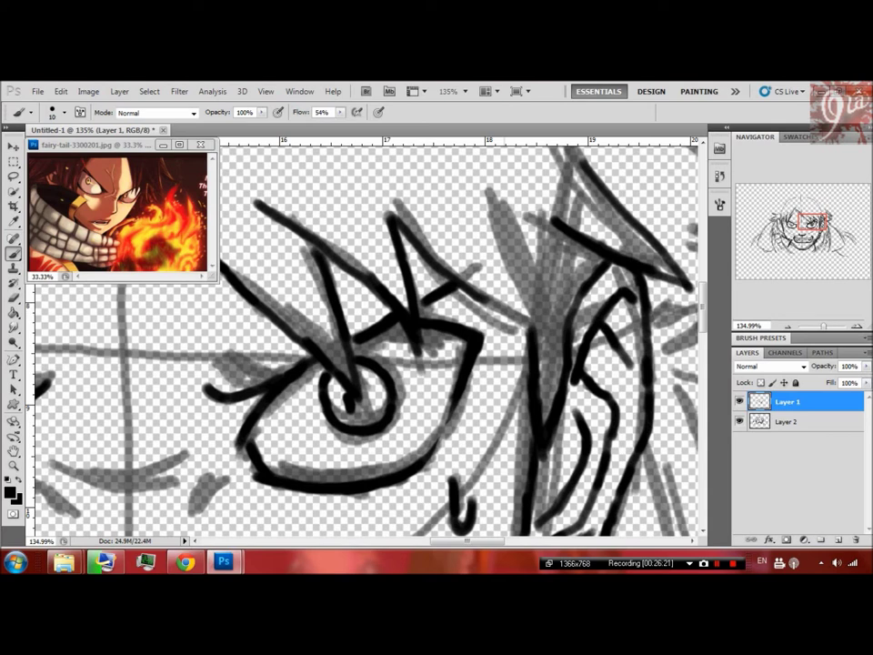
left_click_drag(499, 228, 528, 282)
left_click_drag(576, 238, 572, 305)
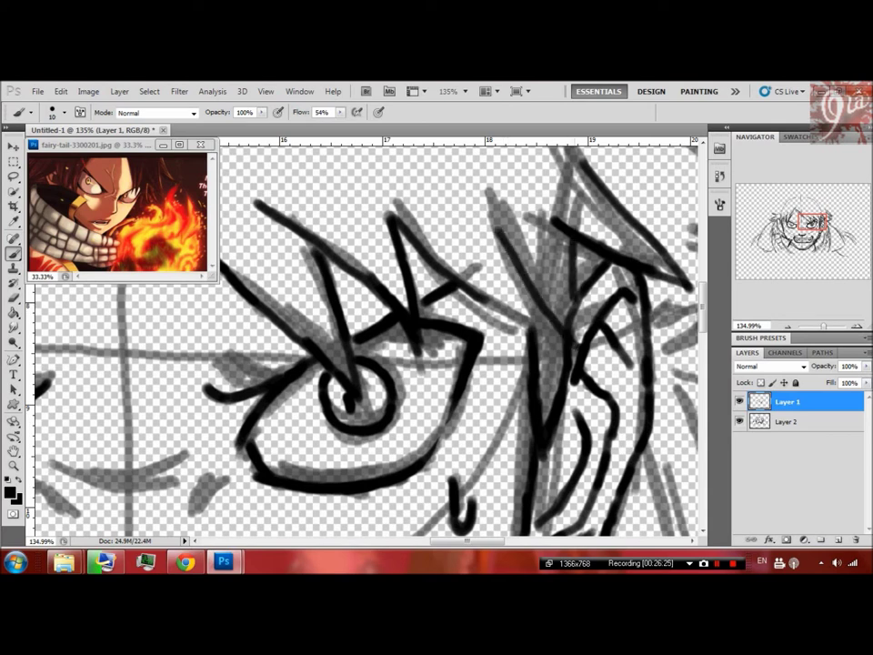
left_click_drag(524, 273, 544, 341)
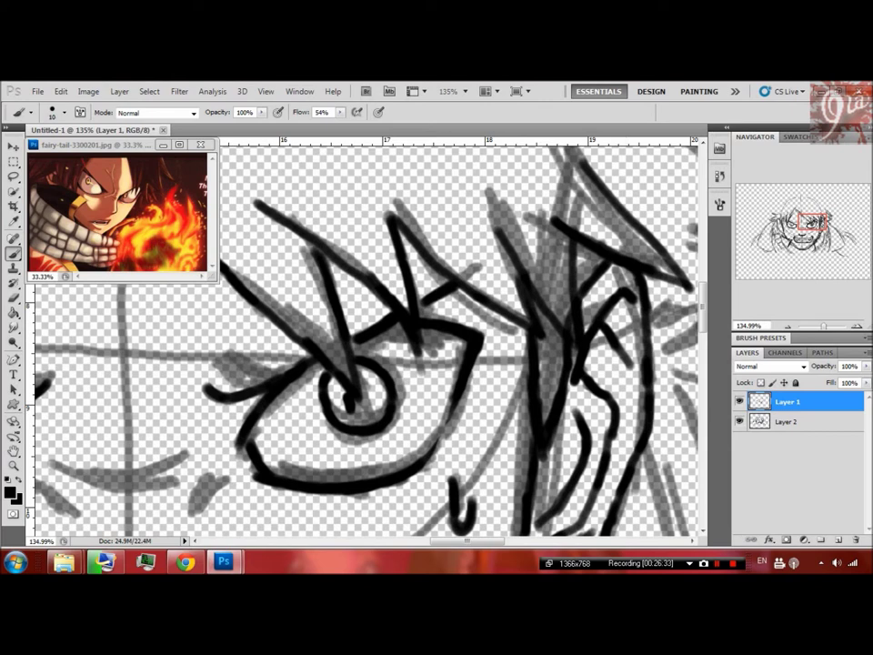
key("e")
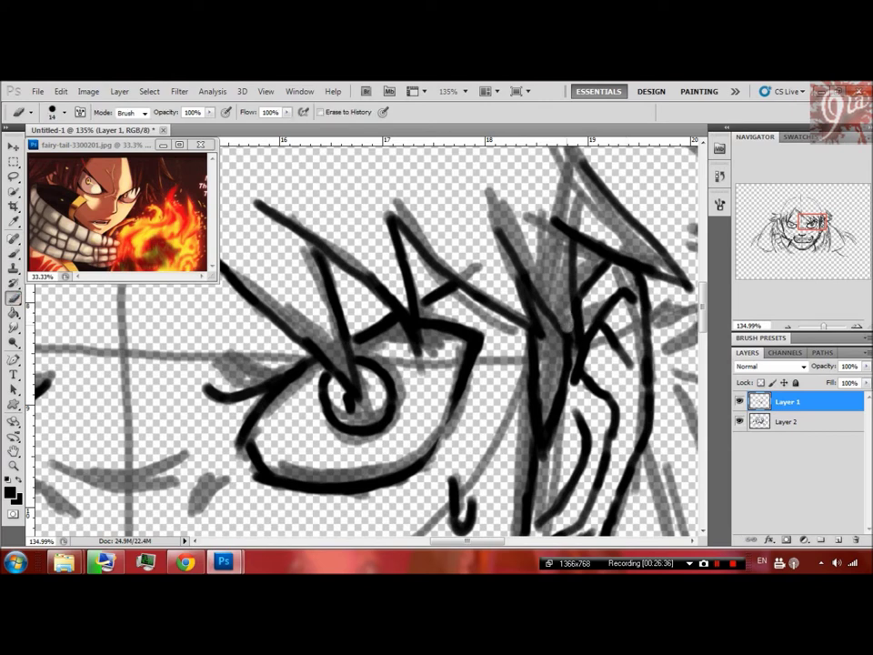
key("b")
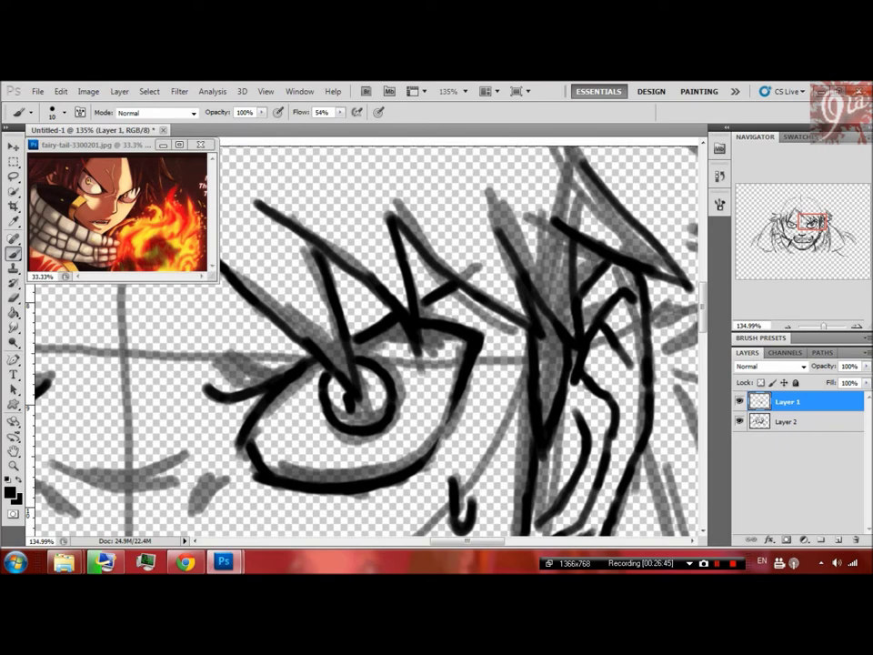
Ink the left eye's iris outline and its pupil
scroll(364, 341, "left", 5)
scroll(364, 341, "left", 1)
left_click_drag(410, 306, 465, 353)
left_click_drag(427, 324, 423, 345)
Ink the curved line below the eyes plus the nose and cheek marks
left_click_drag(546, 336, 271, 327)
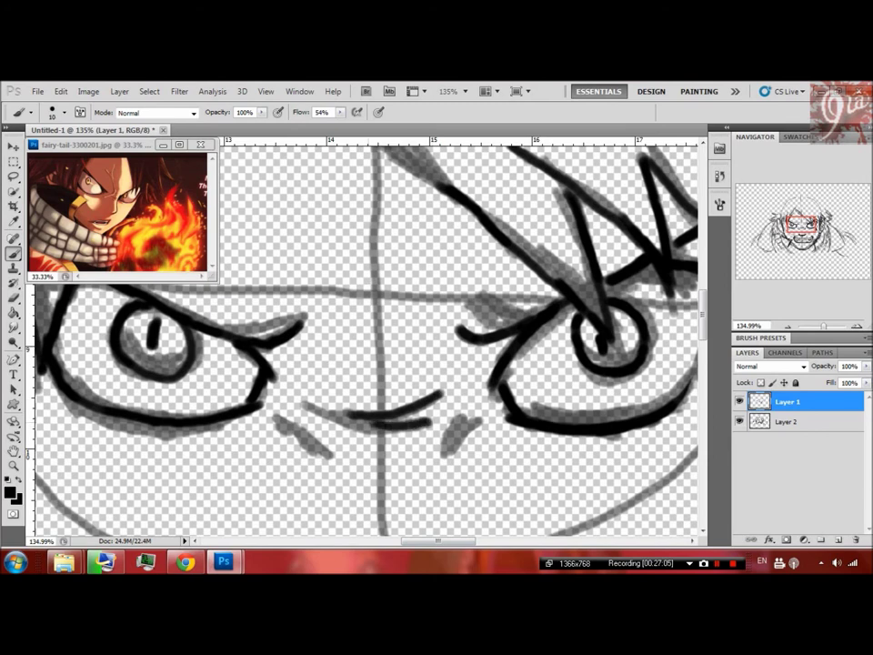
left_click_drag(441, 394, 305, 405)
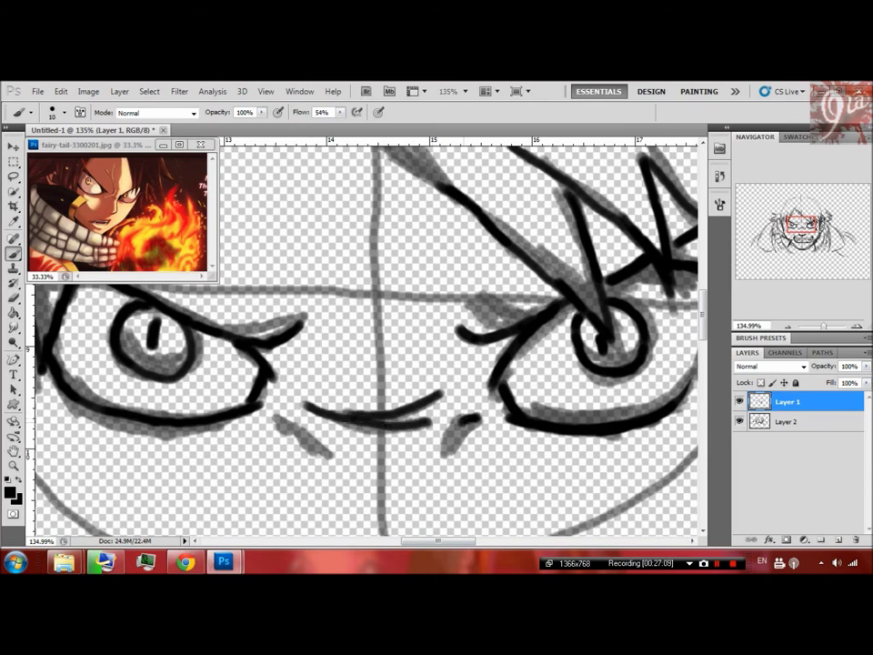
left_click_drag(478, 417, 445, 450)
left_click_drag(278, 418, 318, 450)
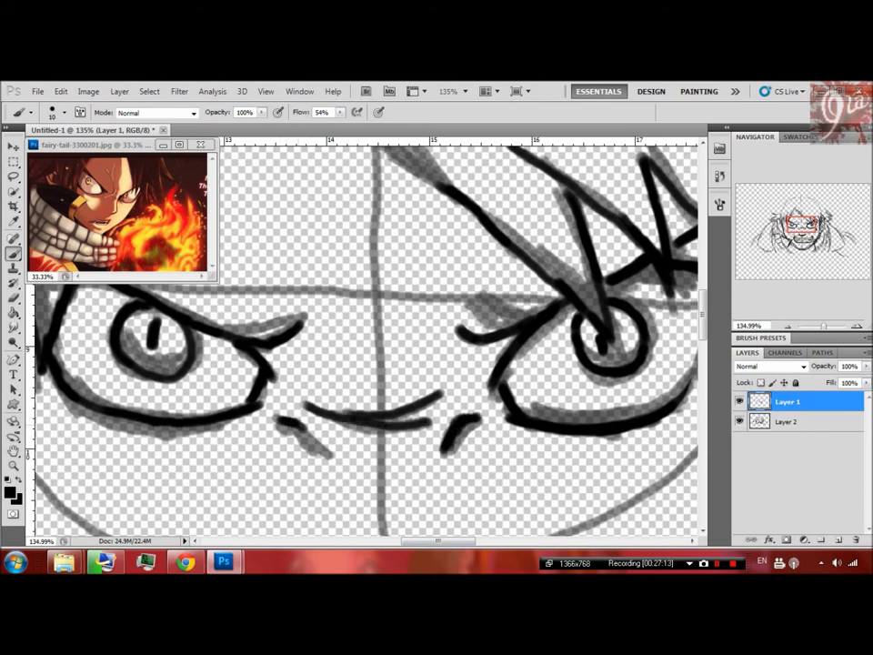
Trace the hair line and the scarf fold's diagonal edge by the left shoulder
mouse_move(800, 223)
left_mouse_down()
mouse_move(796, 235)
mouse_move(780, 239)
left_mouse_up()
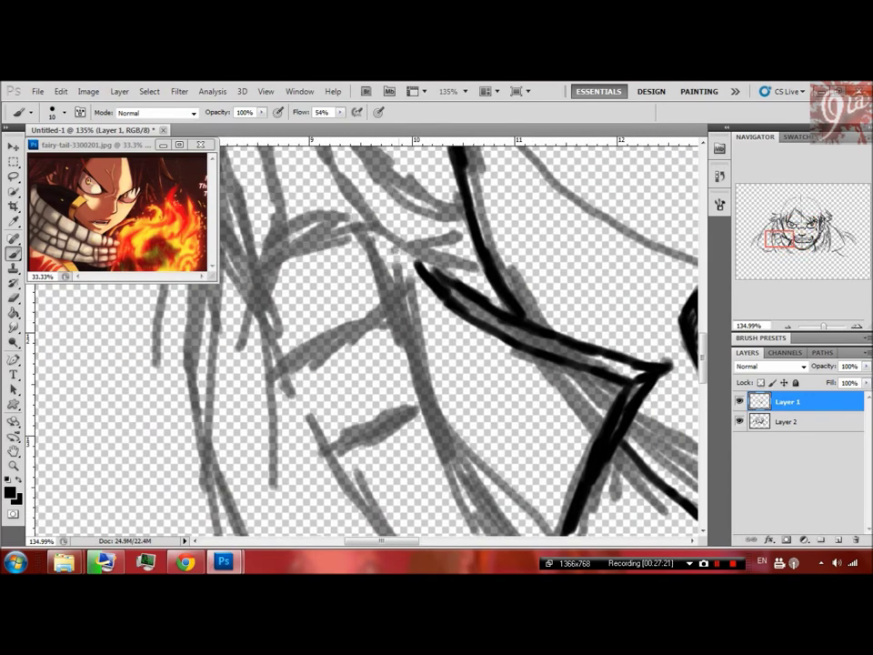
left_click_drag(391, 243, 411, 305)
left_click_drag(382, 241, 410, 302)
mouse_move(362, 227)
left_mouse_down()
mouse_move(400, 291)
mouse_move(416, 411)
left_mouse_up()
mouse_move(389, 308)
left_mouse_down()
mouse_move(280, 372)
mouse_move(304, 432)
mouse_move(338, 433)
mouse_move(414, 409)
left_mouse_up()
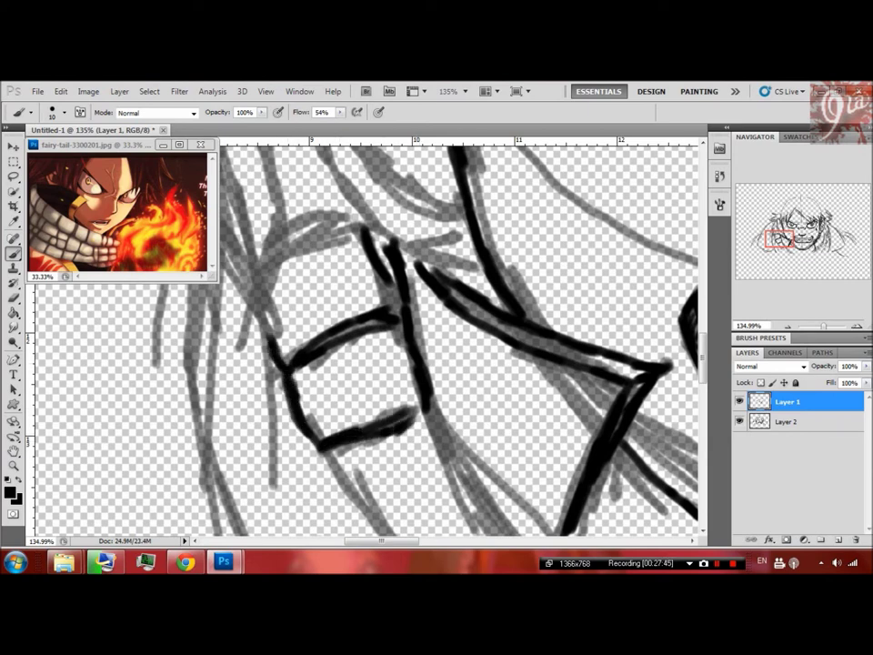
Zoom out to 49.7% and hide the sketch to check the line art
left_click_drag(823, 324, 818, 325)
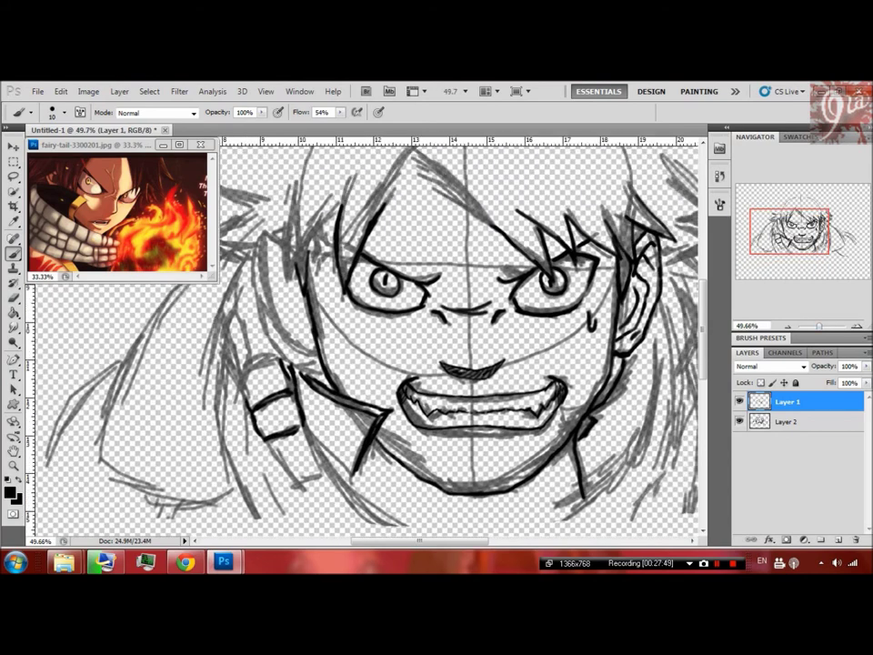
left_click_drag(790, 232, 792, 236)
left_click(739, 421)
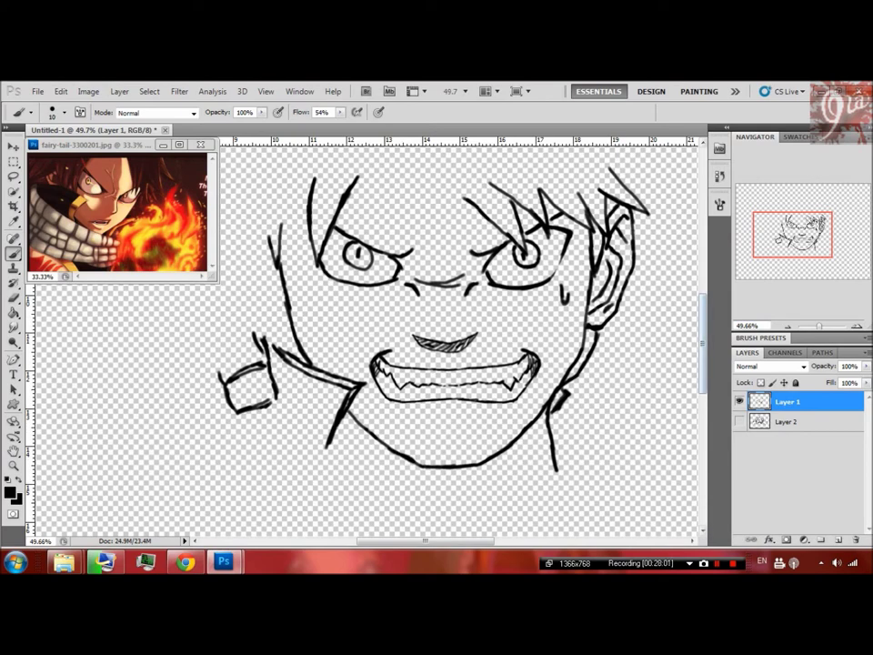
left_click(739, 421)
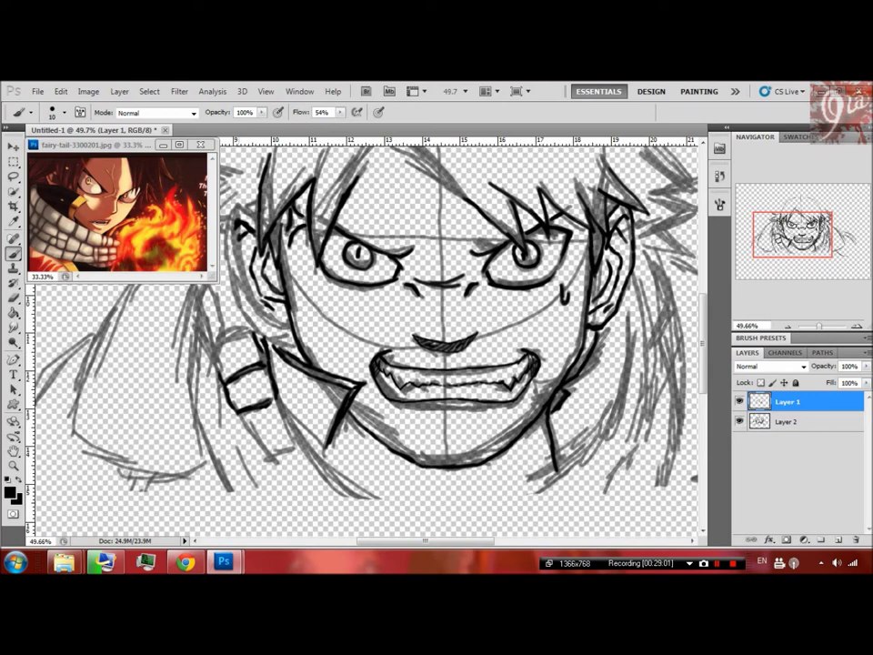
left_click_drag(239, 207, 238, 271)
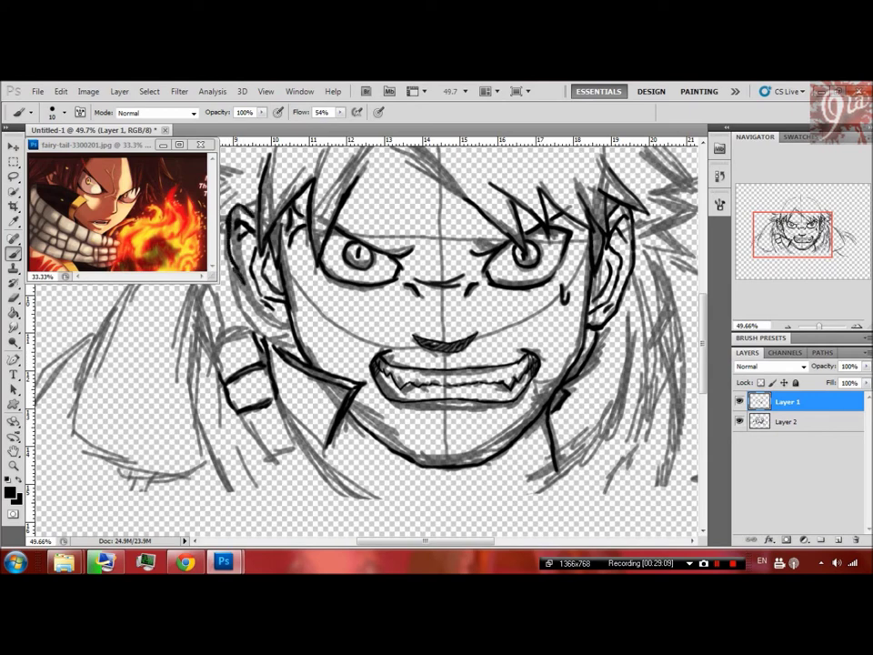
Extend the lower left ear outline and ink short hair strokes near the right eyebrow
left_click_drag(230, 258, 235, 272)
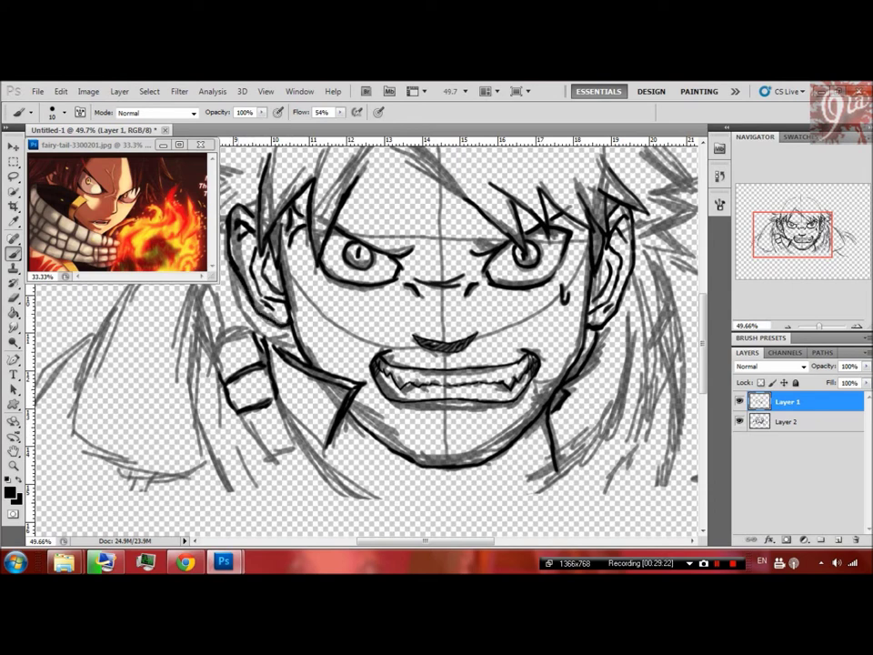
key("e")
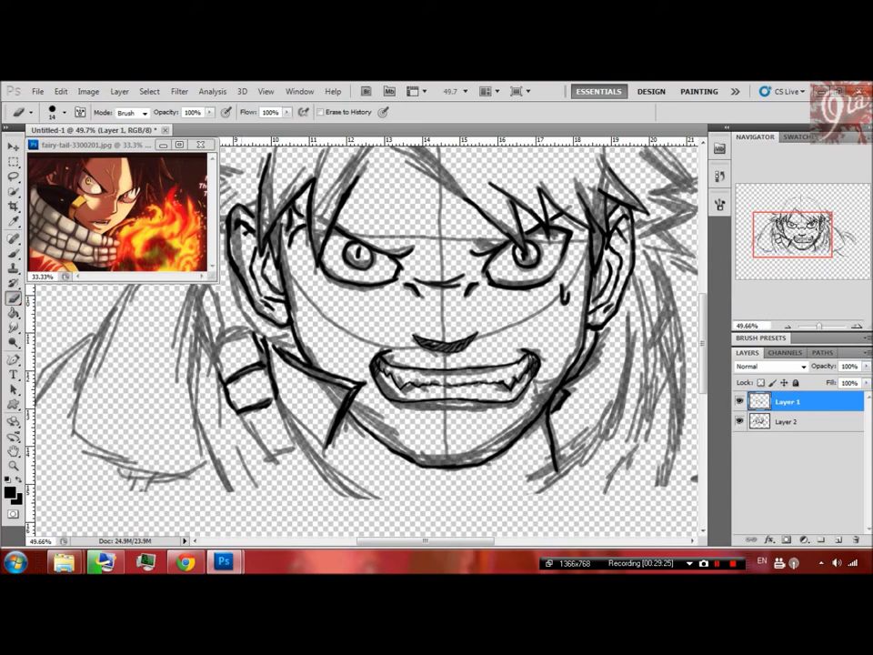
key("b")
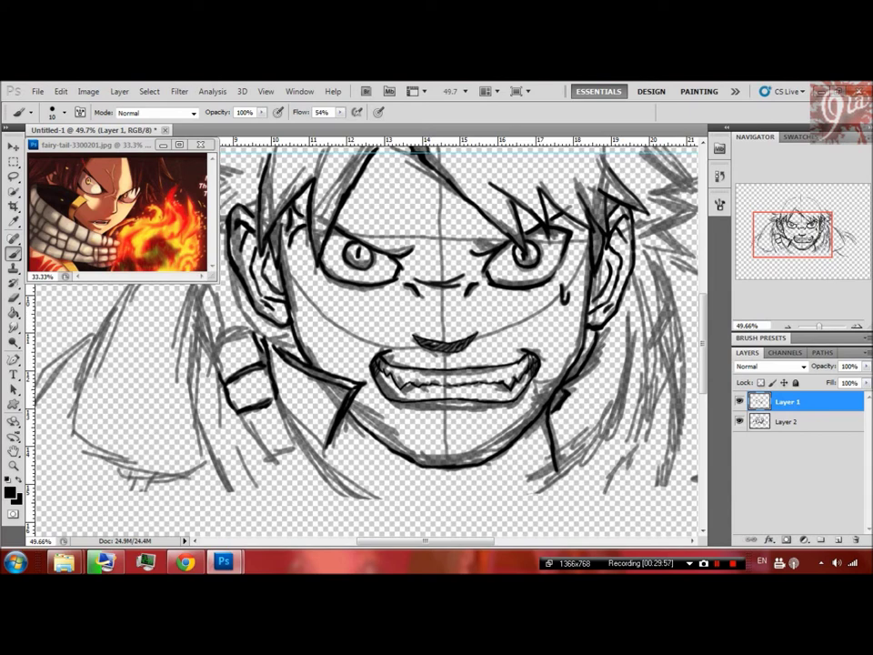
key("ctrl+alt")
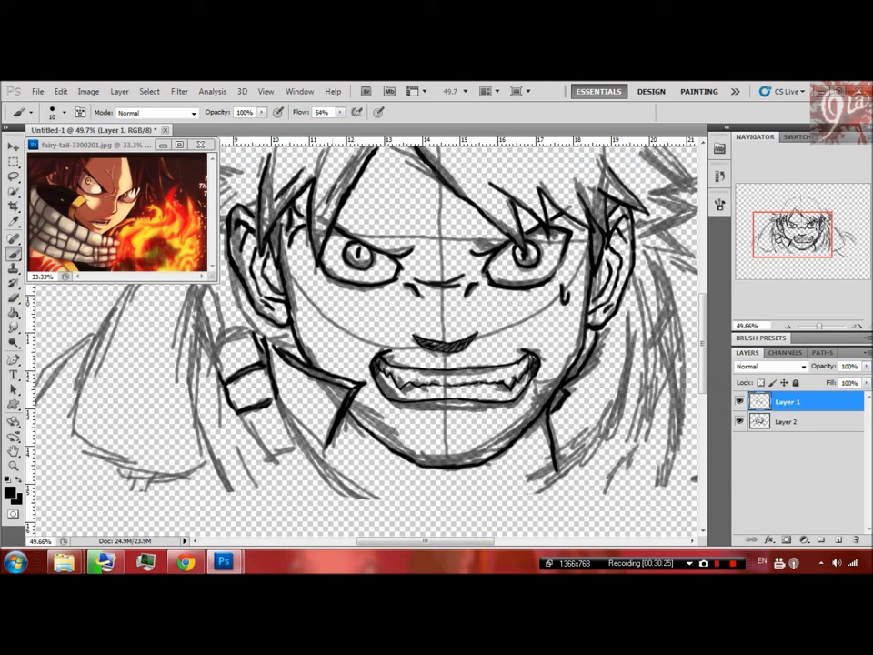
left_click_drag(471, 179, 501, 202)
Add hair strokes above the right eye and toggle the sketch layer to check them
left_click_drag(506, 157, 533, 193)
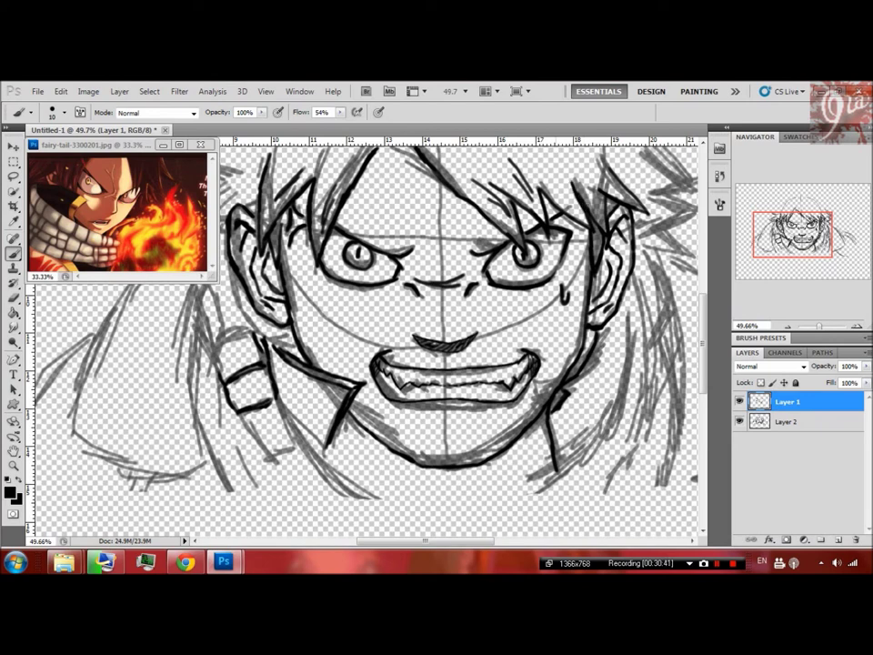
left_click(738, 421)
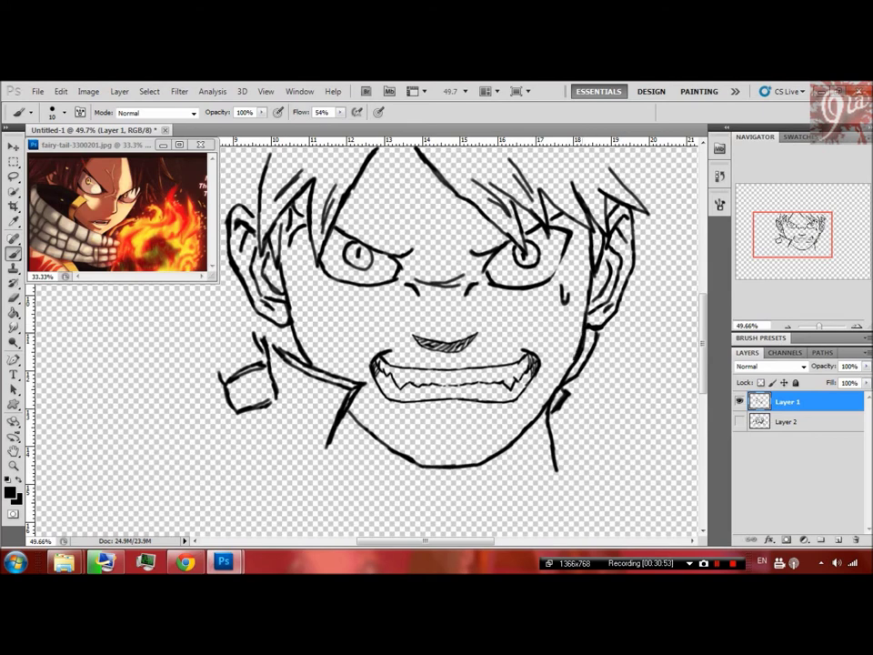
left_click(13, 297)
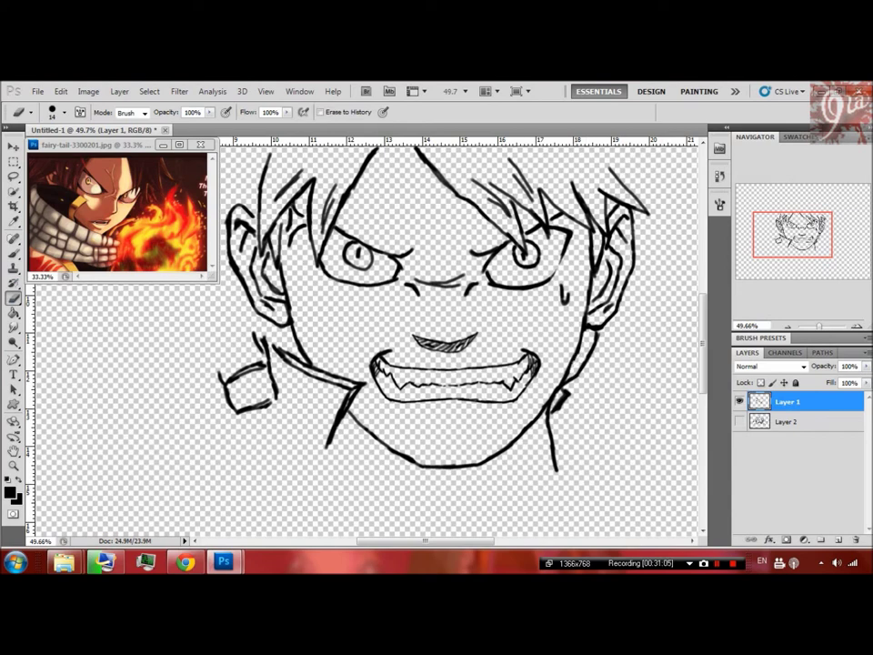
key("b")
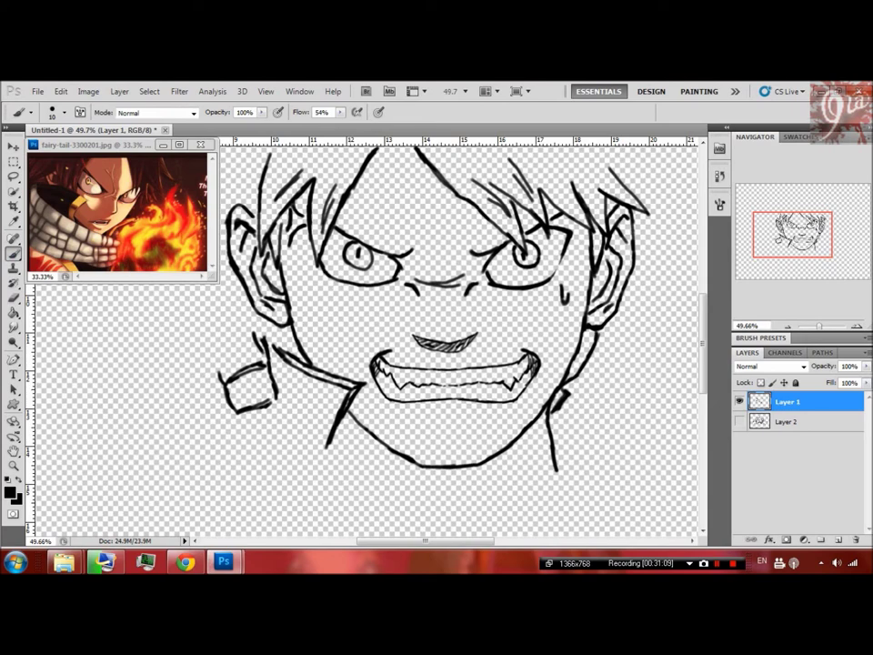
left_click(740, 421)
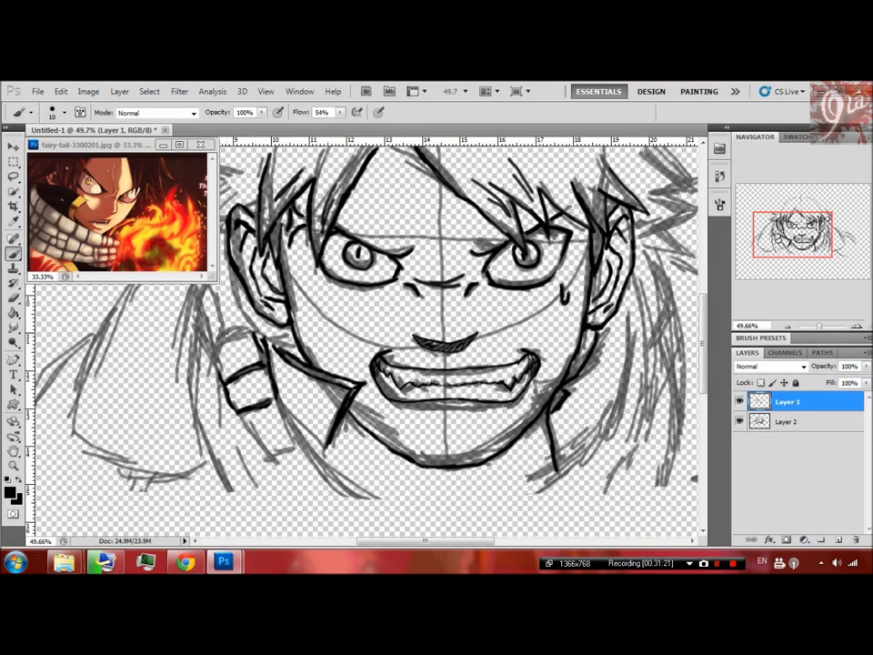
Set a 41 px Eraser on the Layer 2 sketch and erase part of the top guide line
key("e")
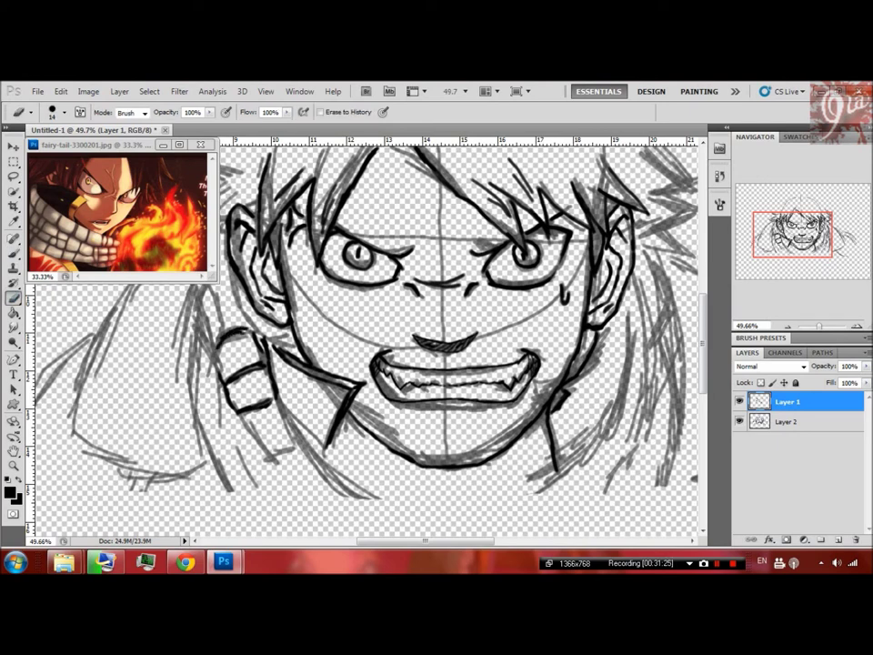
left_click(65, 112)
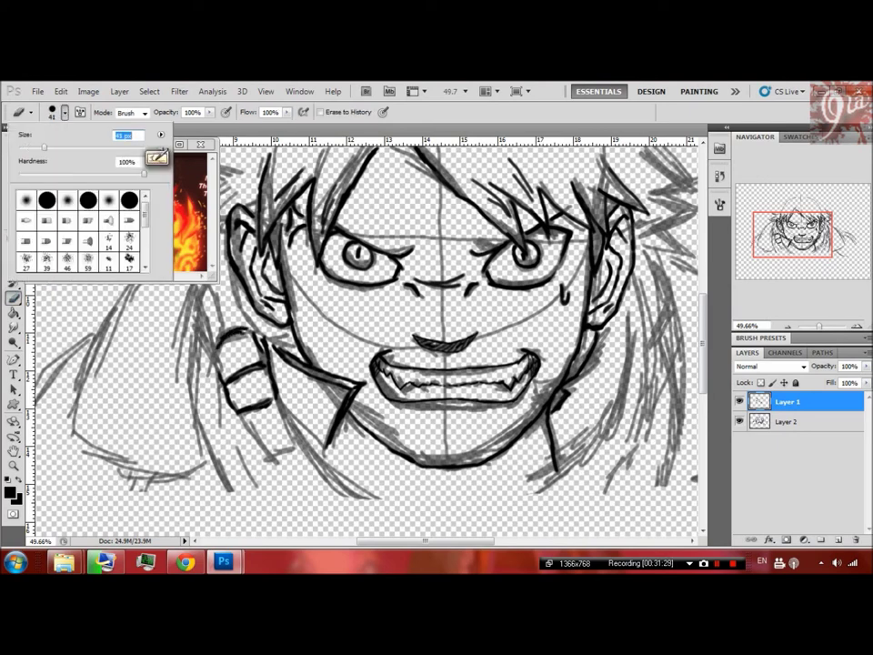
key("Return")
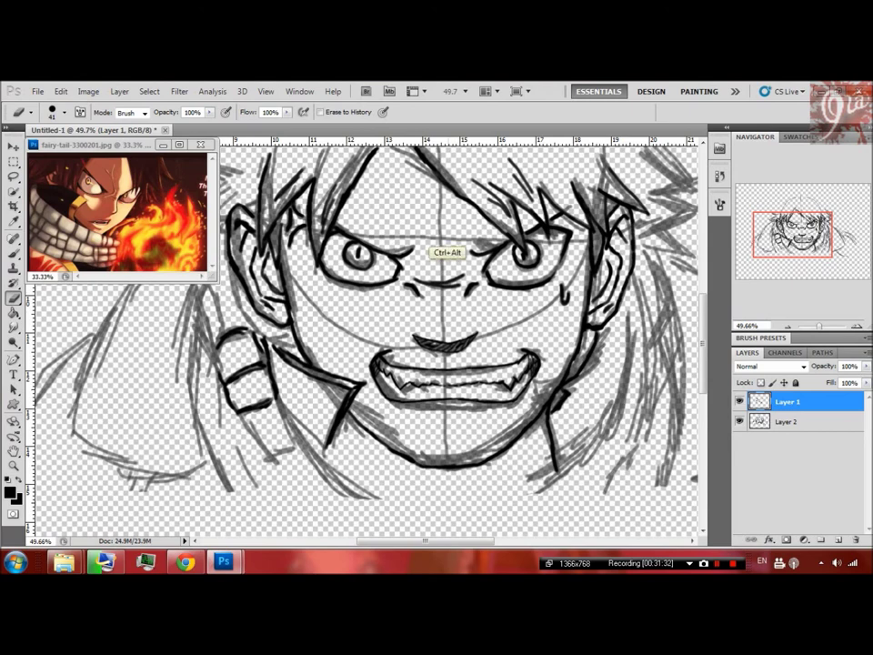
key("alt+bracketleft")
left_click_drag(437, 158, 443, 273)
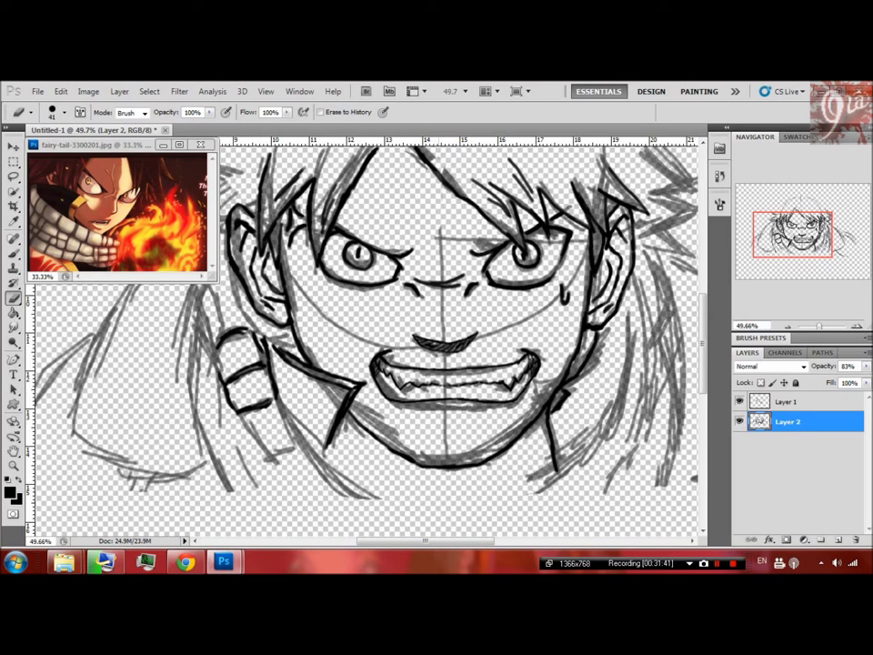
Erase stray sketch marks around the hair, left cheek, ear, mouth and chin, then resume the Brush on Layer 1
mouse_move(360, 182)
left_mouse_down()
mouse_move(397, 186)
mouse_move(400, 202)
mouse_move(382, 211)
mouse_move(437, 191)
mouse_move(418, 202)
mouse_move(427, 213)
mouse_move(384, 244)
mouse_move(318, 257)
mouse_move(262, 252)
mouse_move(221, 211)
mouse_move(260, 250)
mouse_move(347, 272)
mouse_move(333, 297)
mouse_move(351, 306)
mouse_move(296, 305)
mouse_move(390, 305)
mouse_move(354, 303)
left_mouse_up()
mouse_move(300, 301)
left_mouse_down()
mouse_move(289, 301)
mouse_move(334, 342)
mouse_move(360, 336)
mouse_move(400, 308)
mouse_move(409, 288)
mouse_move(394, 293)
mouse_move(423, 273)
left_mouse_up()
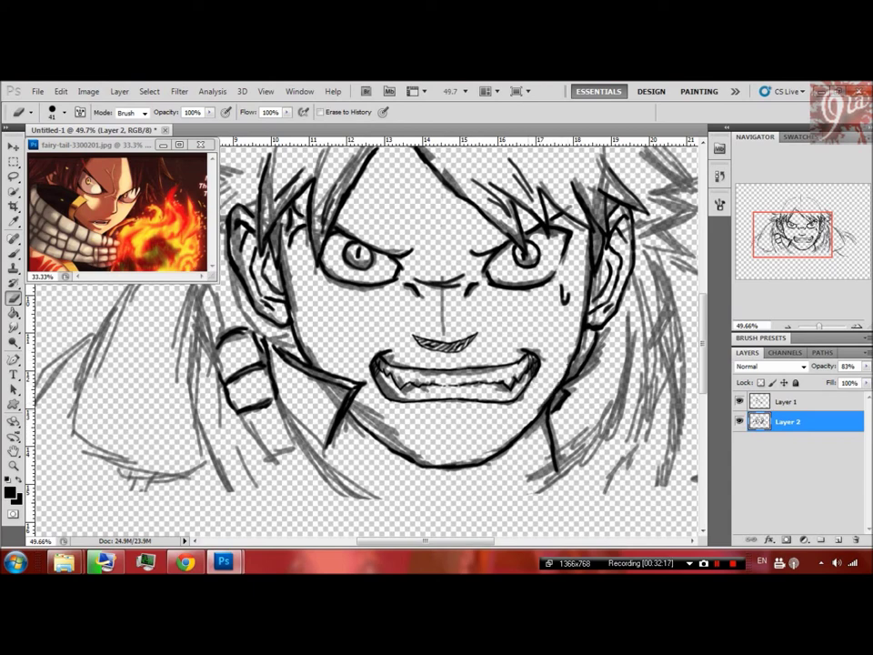
mouse_move(291, 324)
left_mouse_down()
mouse_move(265, 304)
mouse_move(313, 344)
left_mouse_up()
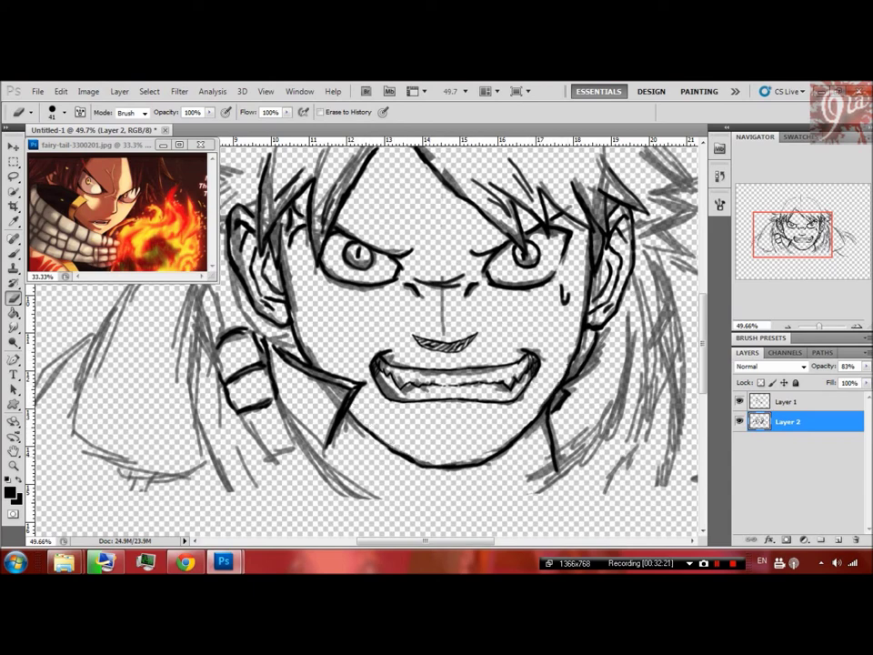
left_click_drag(368, 338, 346, 346)
mouse_move(253, 305)
left_mouse_down()
mouse_move(244, 295)
mouse_move(263, 301)
mouse_move(255, 328)
mouse_move(281, 320)
mouse_move(255, 307)
left_mouse_up()
left_click_drag(546, 468, 528, 477)
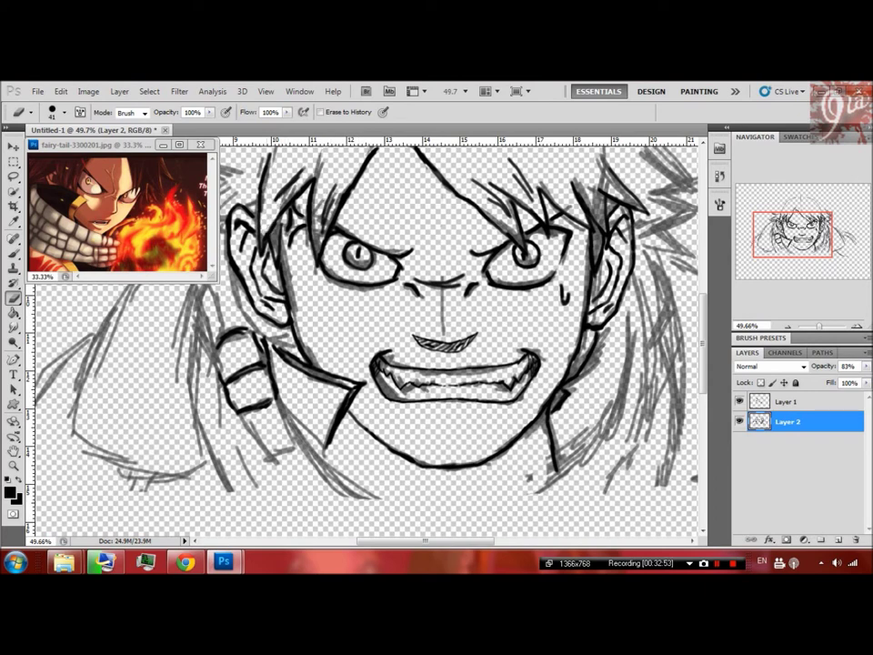
key("b")
key("alt+bracketright")
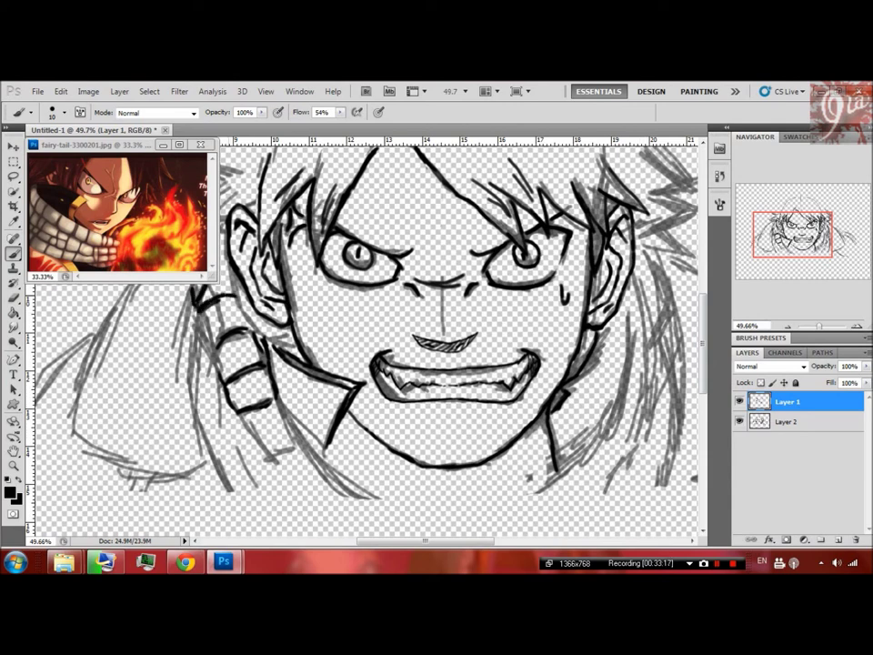
Ink the left scarf line, right jaw and neck, right collar edge and right scarf bands
left_click_drag(193, 311, 208, 350)
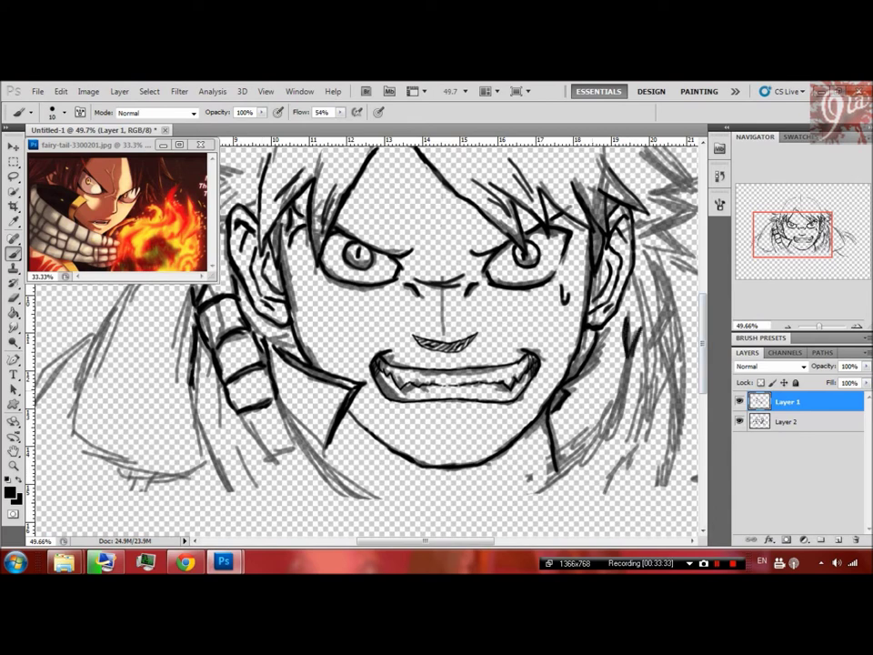
mouse_move(579, 448)
left_mouse_down()
mouse_move(555, 474)
mouse_move(624, 465)
mouse_move(594, 483)
left_mouse_up()
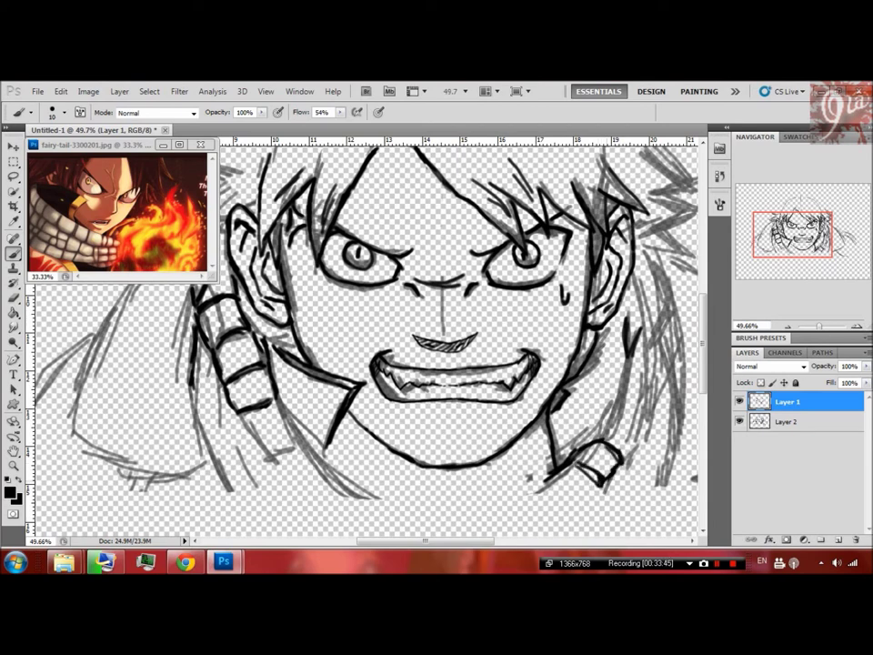
left_click_drag(635, 424, 644, 455)
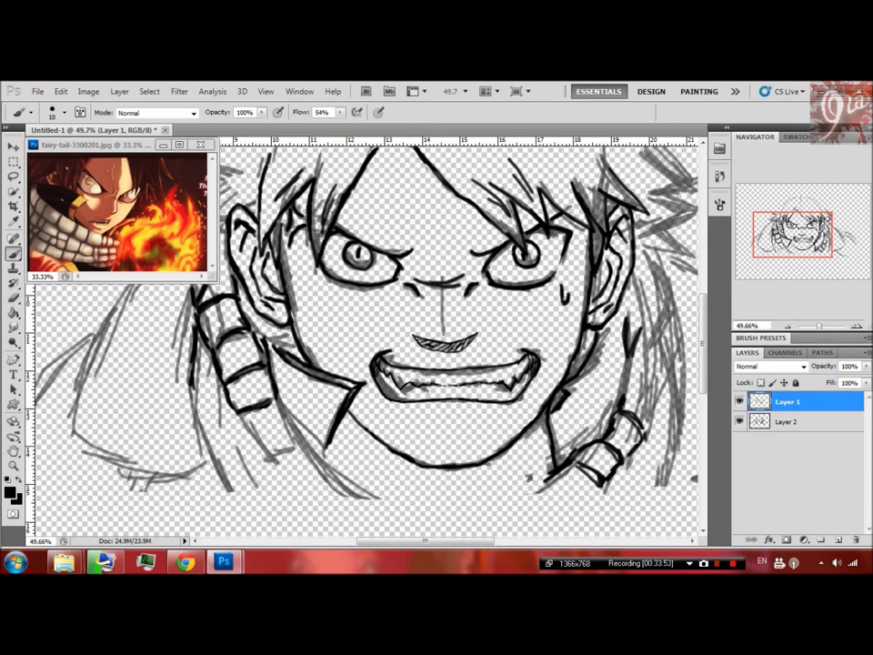
left_click_drag(647, 398, 653, 426)
left_click_drag(659, 377, 651, 393)
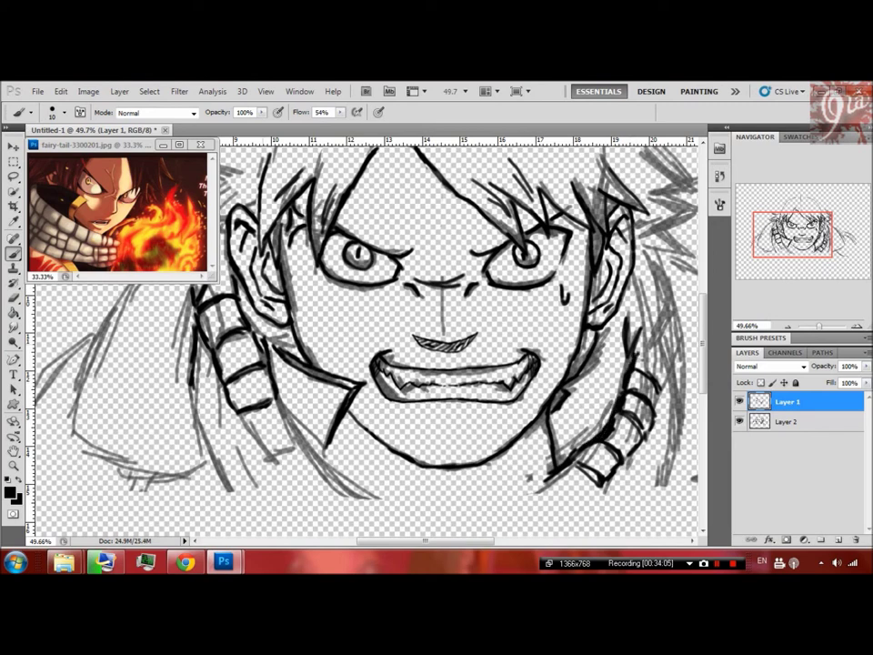
Ink the left collar edge, the collar line below the neck, and two spiky right-side hair strands
left_click_drag(284, 368, 265, 412)
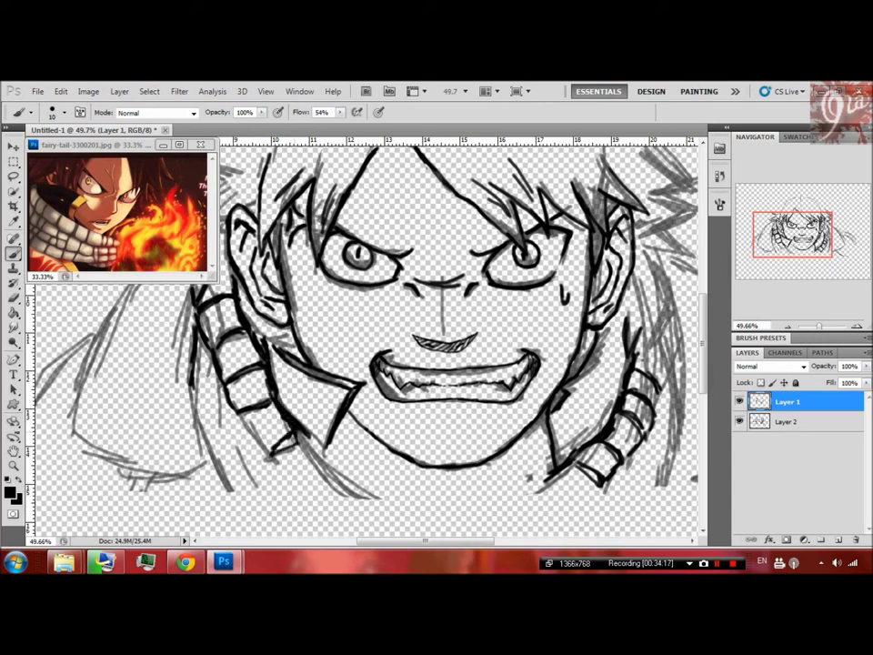
left_click_drag(319, 431, 297, 452)
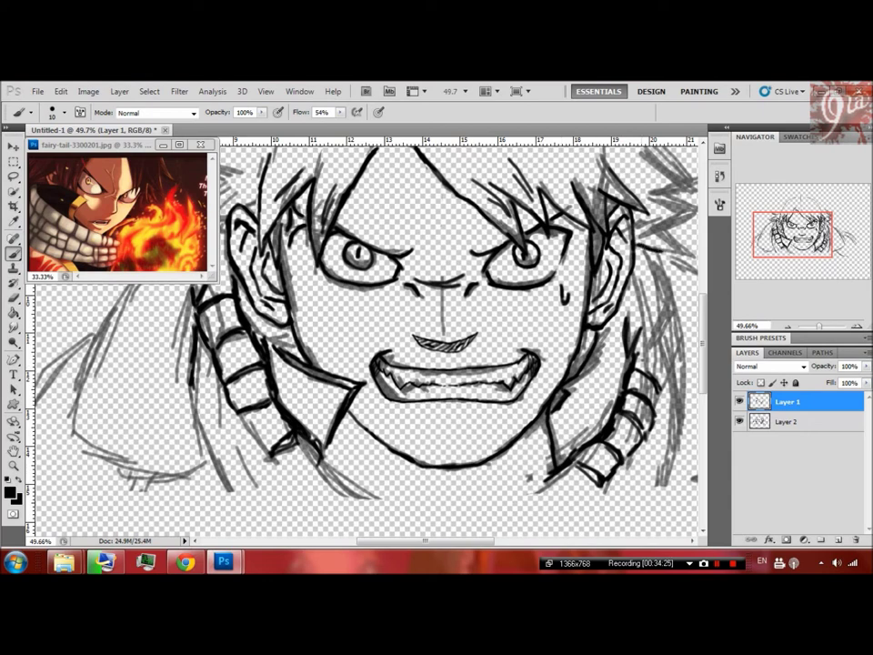
left_click_drag(660, 258, 691, 251)
mouse_move(660, 211)
left_mouse_down()
mouse_move(695, 195)
mouse_move(689, 153)
left_mouse_up()
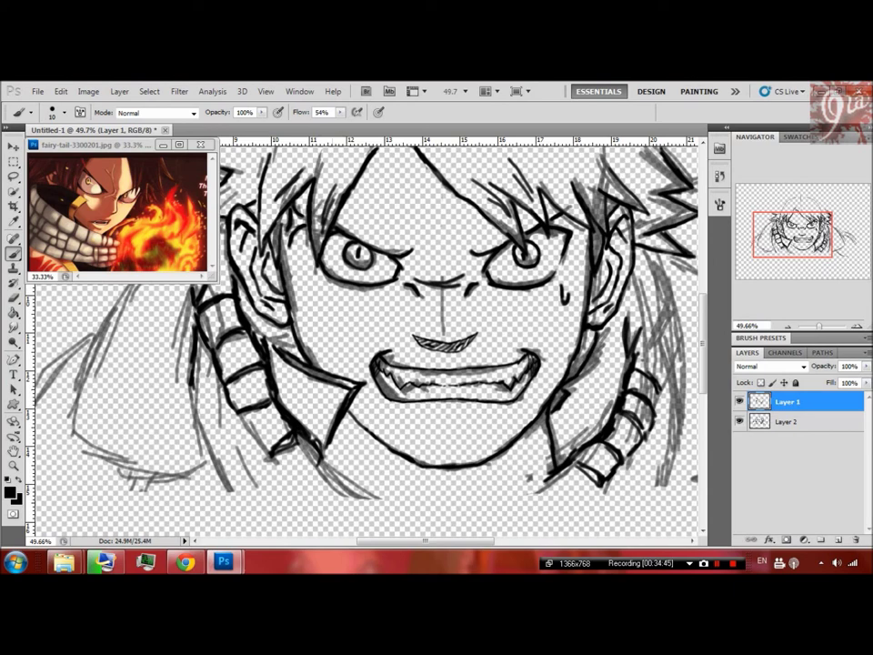
Erase the leftover sketch lines on the Layer 2 cheek beneath the left eye
left_click(787, 421)
key("e")
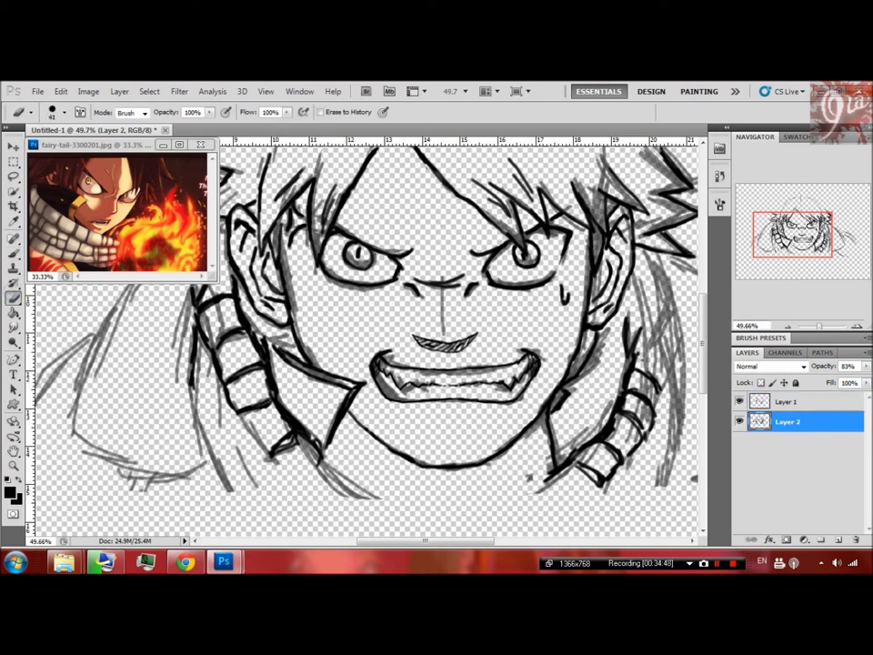
left_click(65, 112)
key("Return")
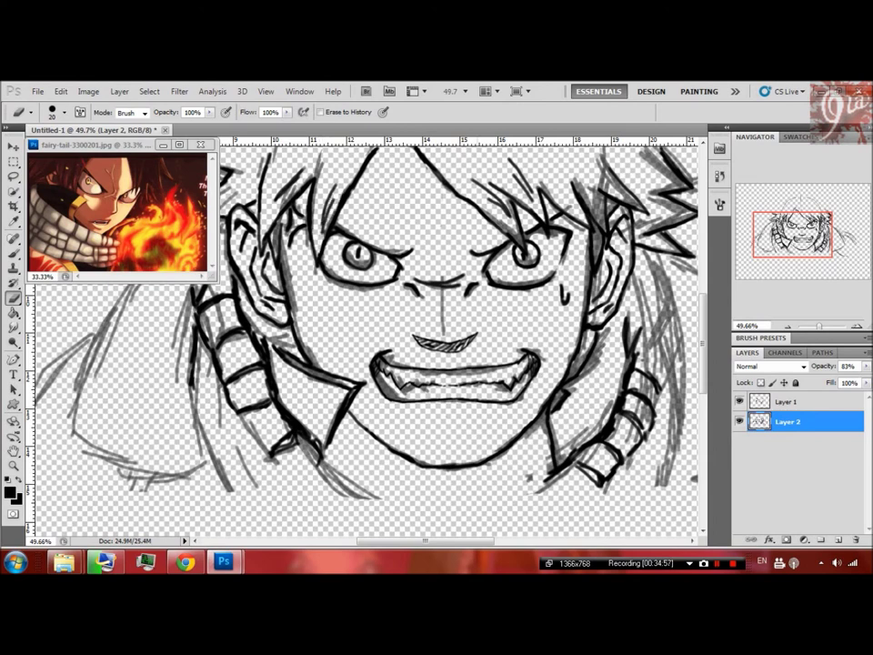
mouse_move(282, 284)
left_mouse_down()
mouse_move(303, 295)
mouse_move(324, 288)
mouse_move(299, 287)
mouse_move(350, 280)
mouse_move(392, 287)
left_mouse_up()
mouse_move(328, 280)
left_mouse_down()
mouse_move(298, 276)
mouse_move(376, 275)
mouse_move(411, 262)
left_mouse_up()
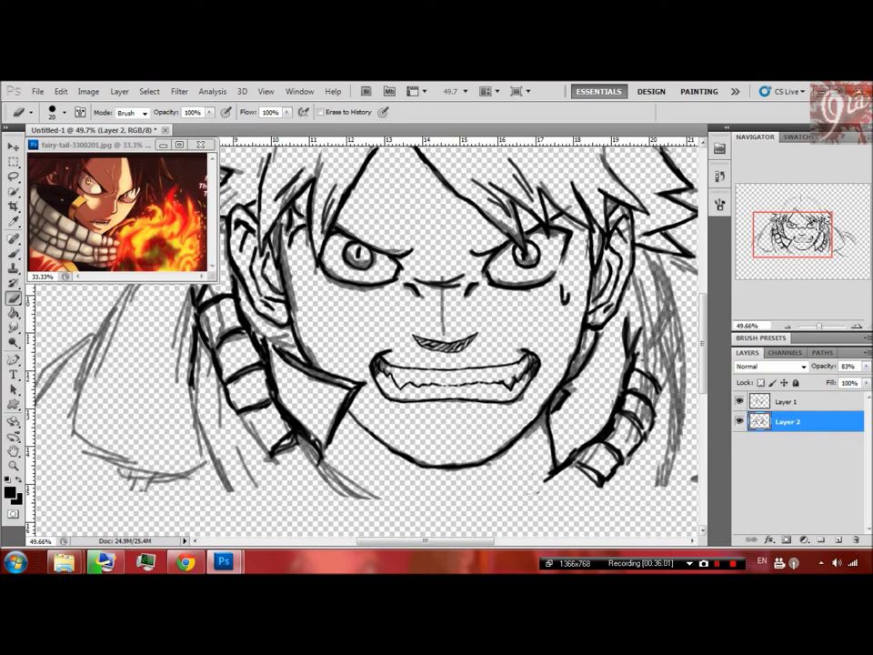
scroll(364, 336, "down", 2)
Back on Layer 1 with the Brush, ink the hair-to-shoulder curve and the right shoulder's lower and vertical lines
scroll(364, 336, "down", 4)
scroll(363, 337, "up", 3)
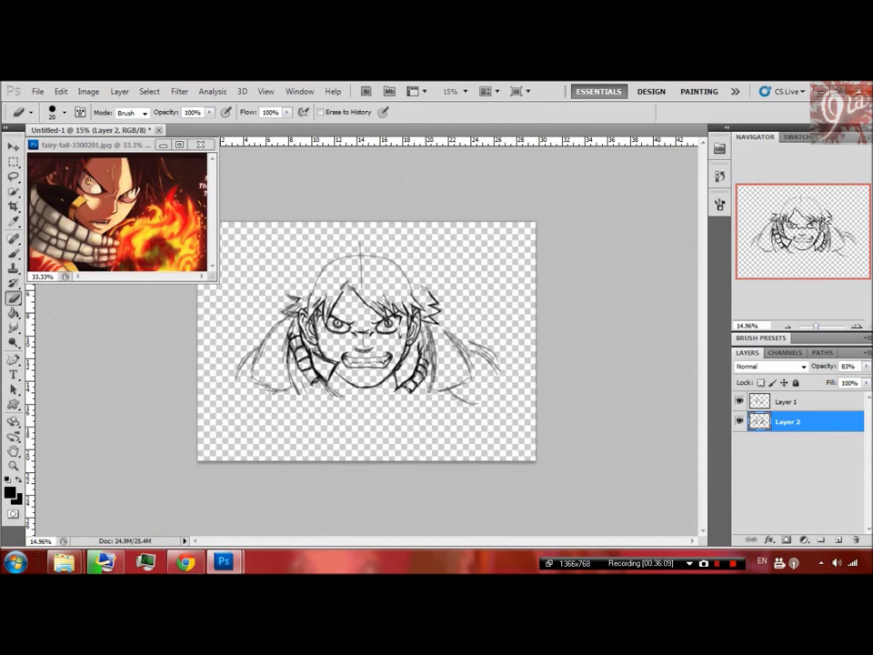
scroll(364, 337, "up", 4)
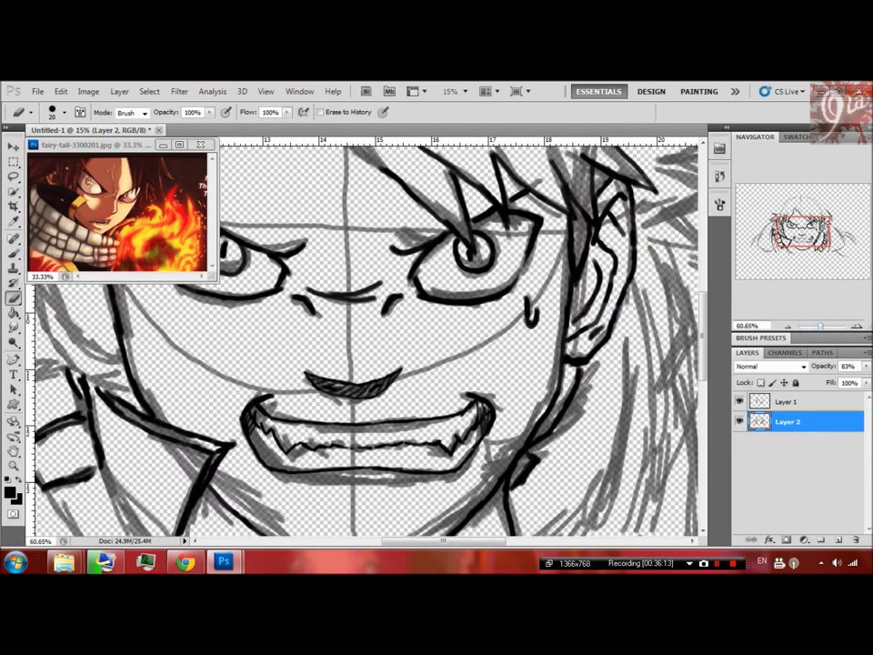
scroll(364, 336, "down", 3)
scroll(364, 337, "up", 3)
scroll(364, 336, "down", 1)
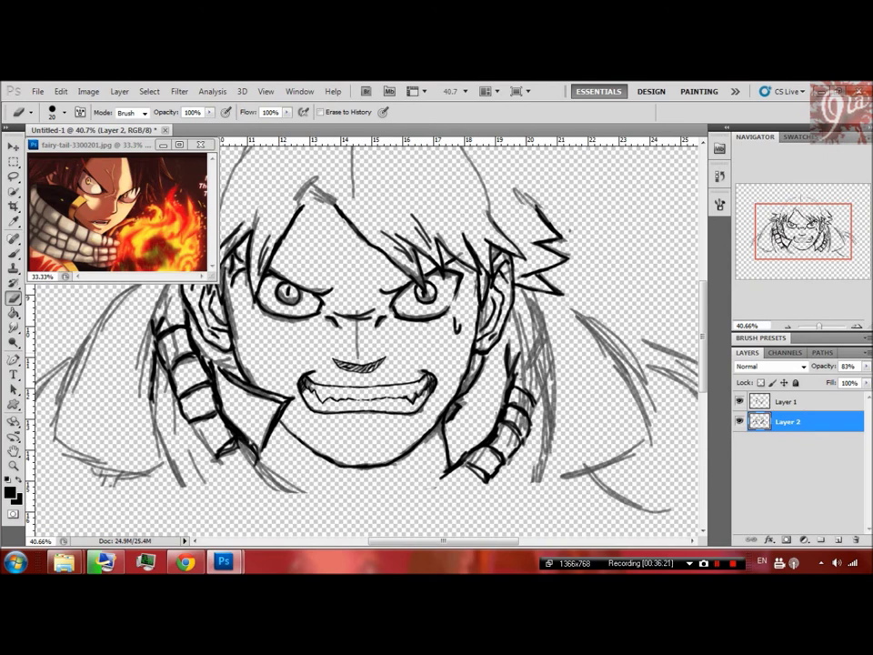
left_click(788, 401)
key("b")
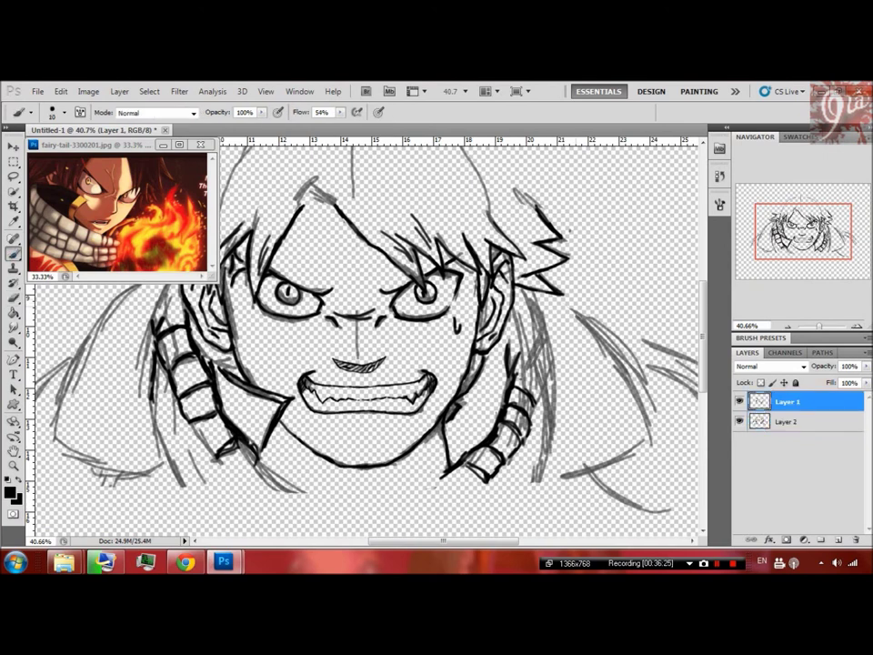
left_click_drag(561, 293, 638, 398)
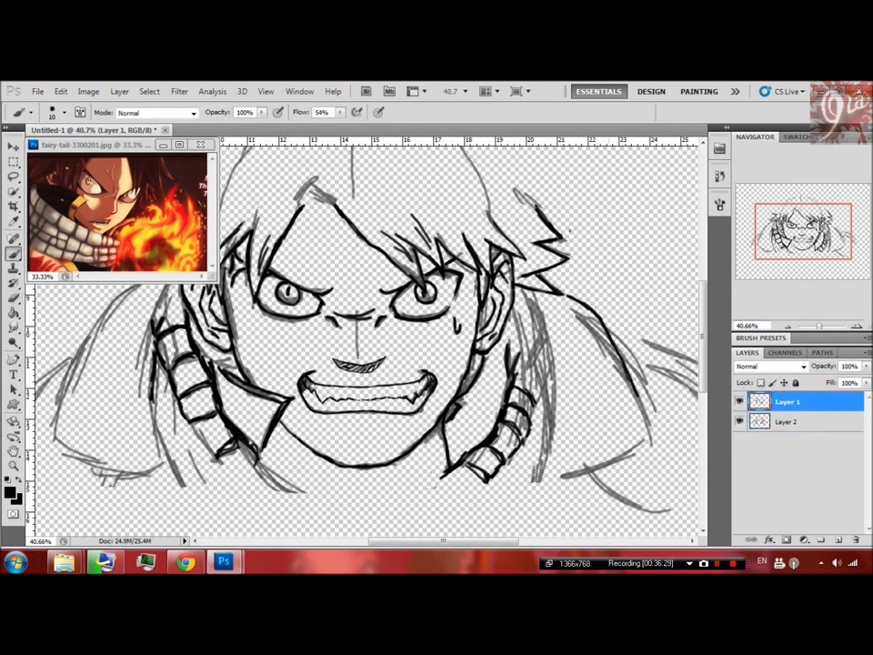
left_click_drag(635, 443, 554, 476)
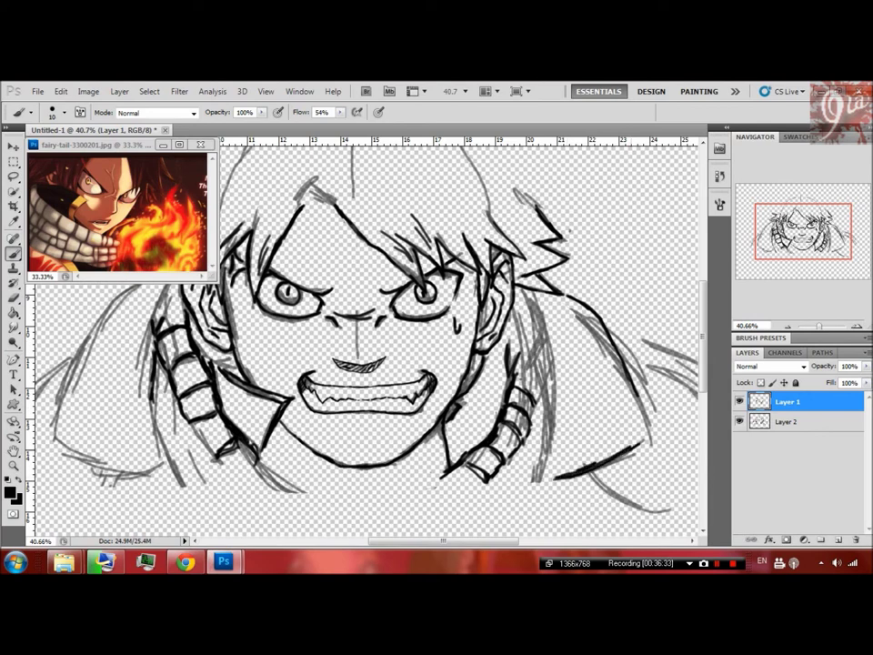
left_click_drag(649, 385, 651, 426)
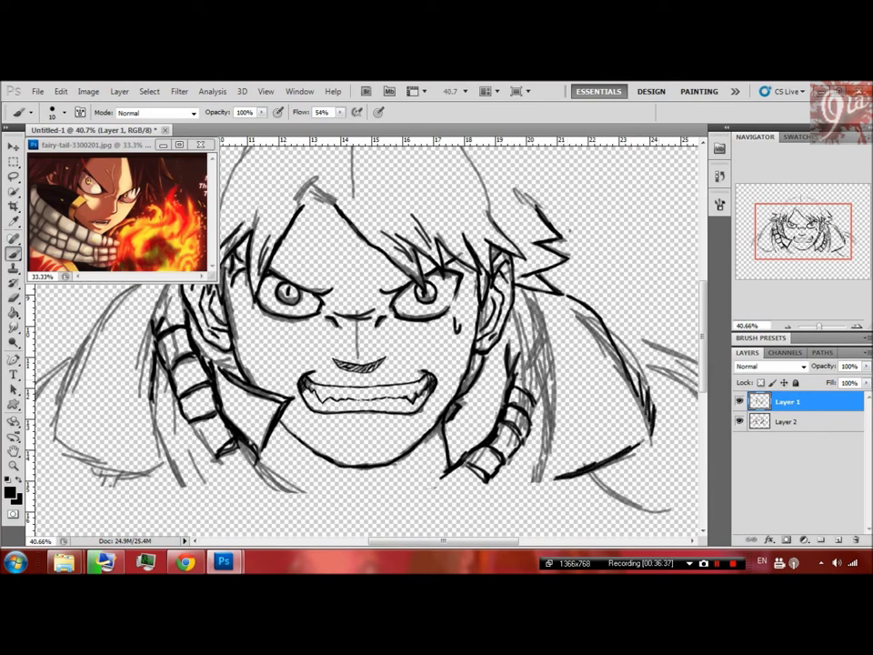
Ink a line beside the right ear, the shoulder's top and bottom edges, and a strand atop the head
left_click_drag(474, 271, 476, 301)
left_click_drag(623, 334, 672, 359)
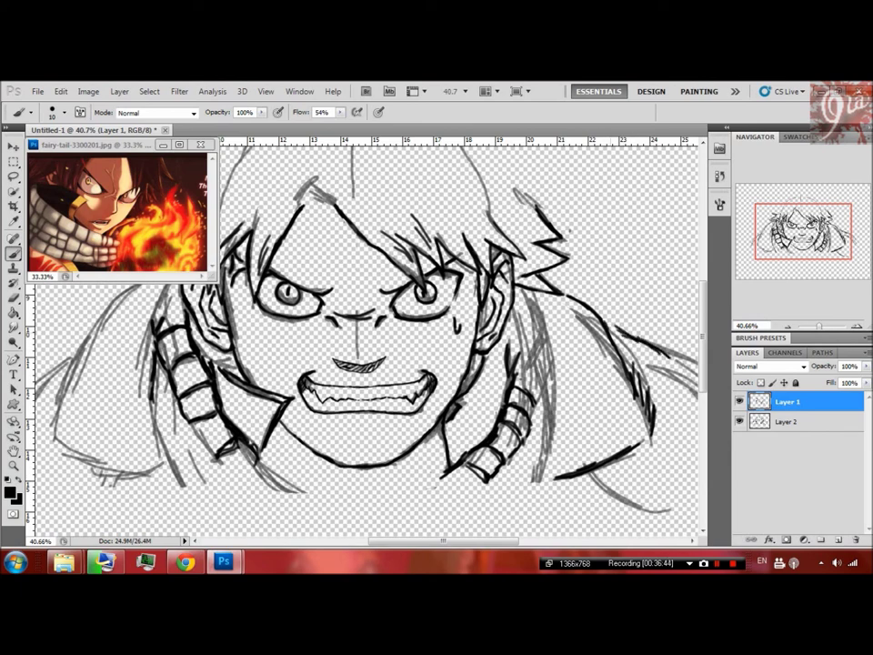
left_click_drag(599, 473, 655, 495)
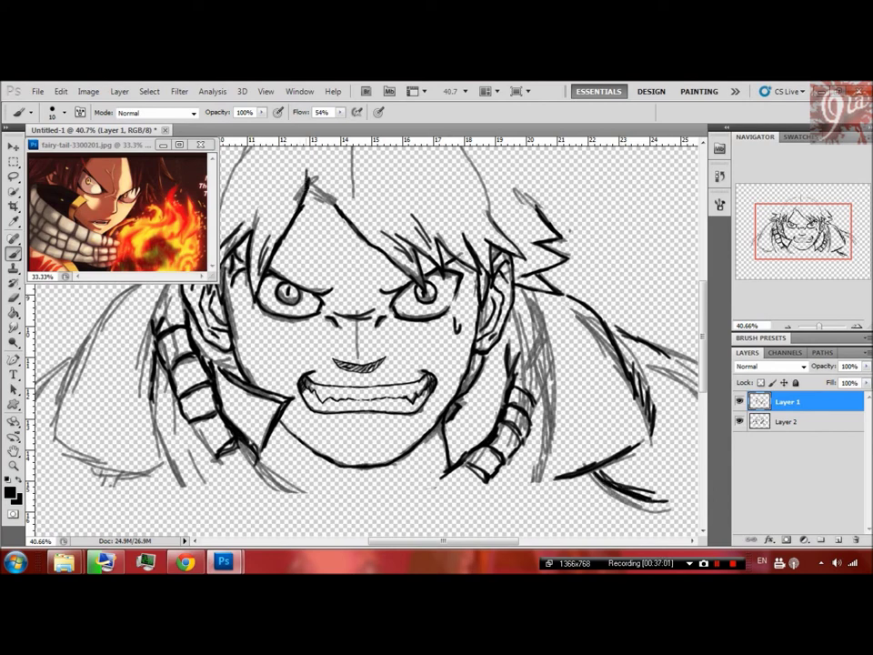
left_click_drag(306, 155, 311, 188)
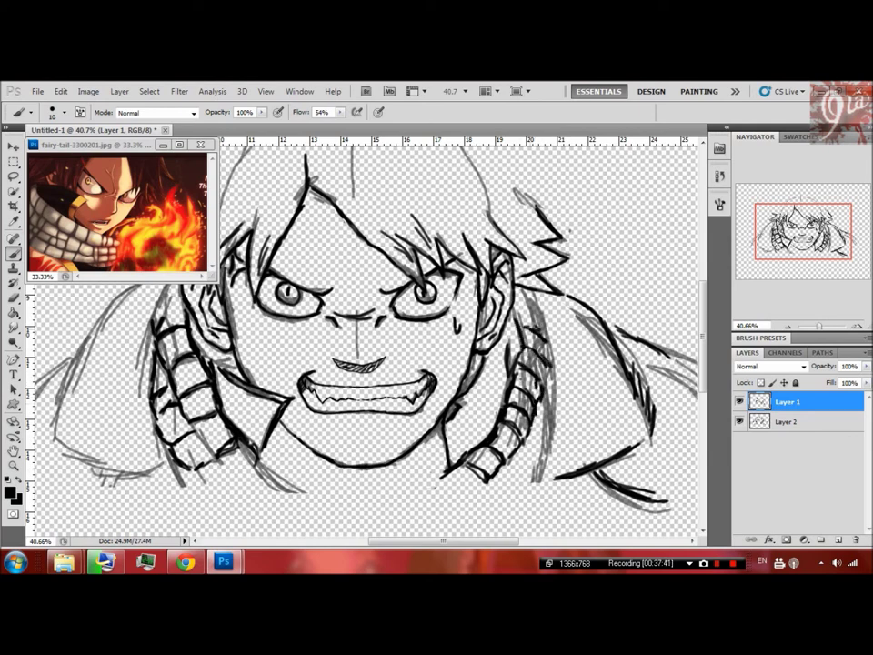
Add a hair stroke, the scarf's curled end, left scarf marks, the neck line and a line above the mouth
left_click_drag(401, 236, 411, 263)
mouse_move(506, 482)
left_mouse_down()
mouse_move(480, 493)
mouse_move(484, 487)
left_mouse_up()
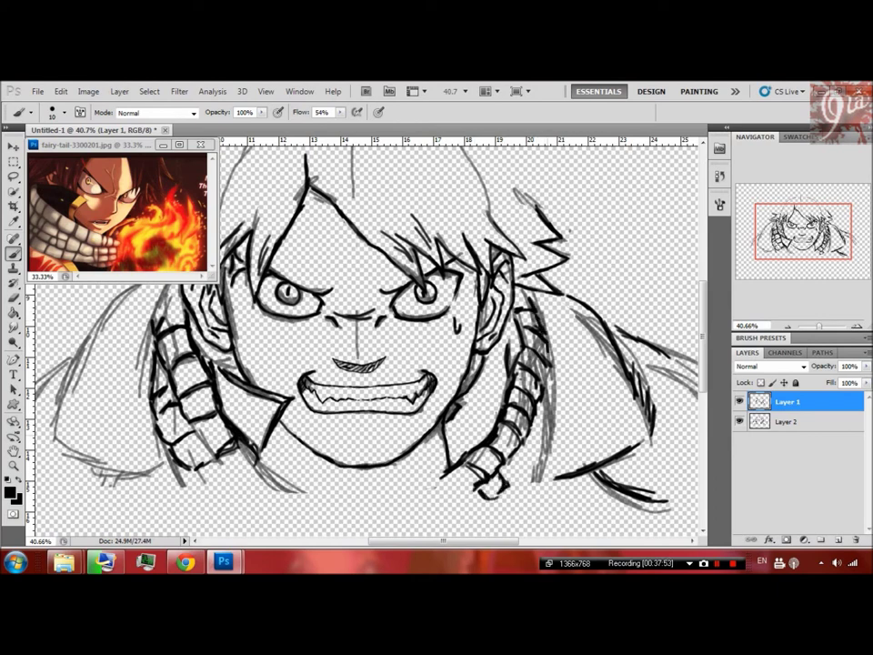
left_click_drag(205, 341, 220, 363)
left_click_drag(441, 453, 430, 473)
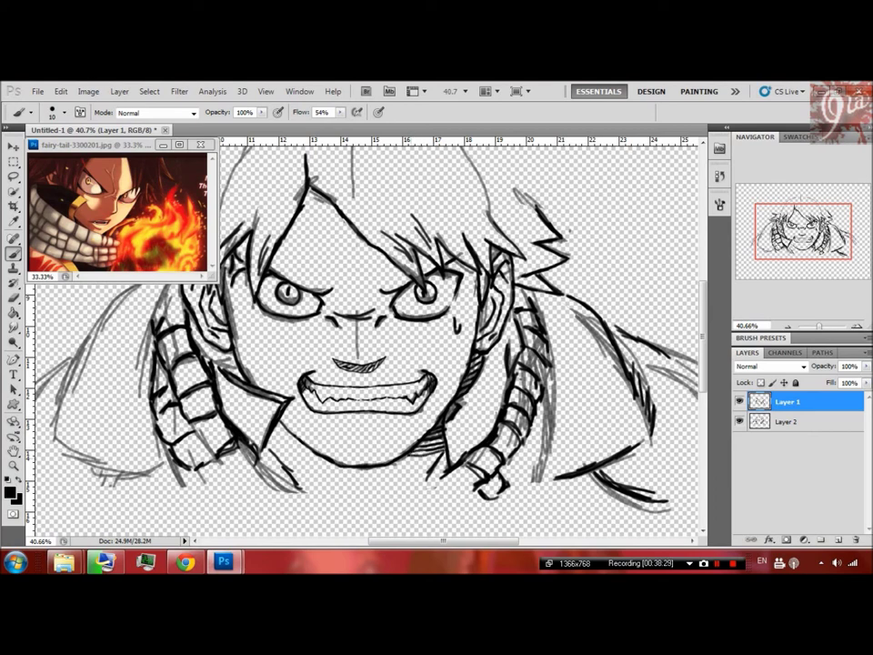
left_click_drag(326, 348, 294, 349)
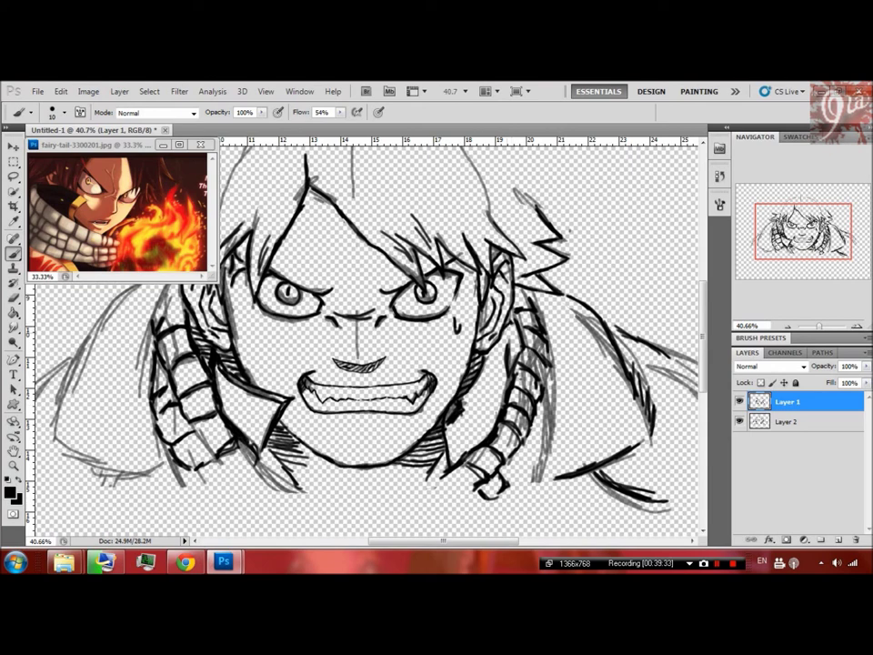
Hatch the scarf, switch to the Eraser on the sketch layer, and drag a horizontal guide near the canvas top
left_click_drag(509, 351, 520, 342)
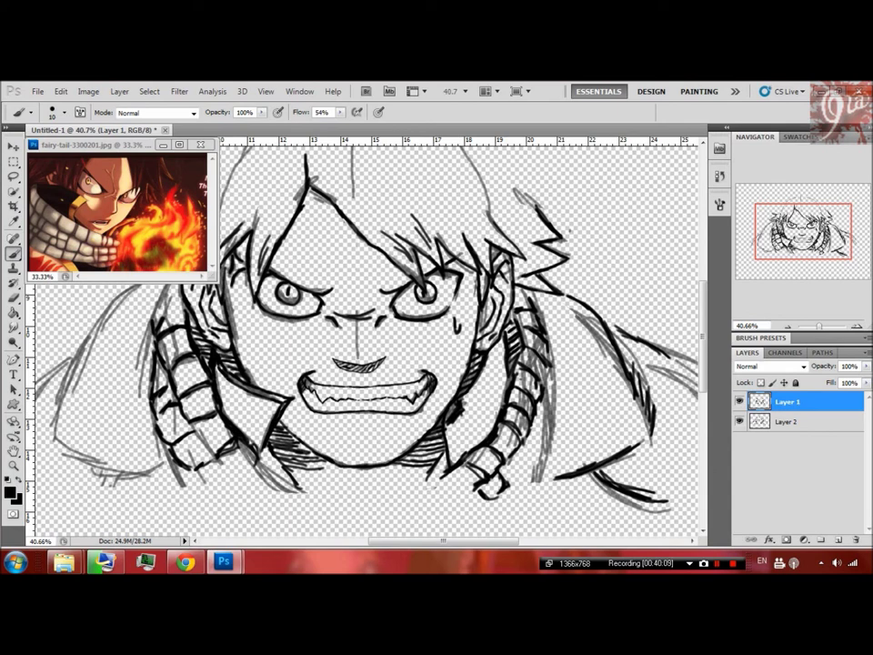
key("e")
left_click(787, 421)
left_click_drag(364, 141, 364, 146)
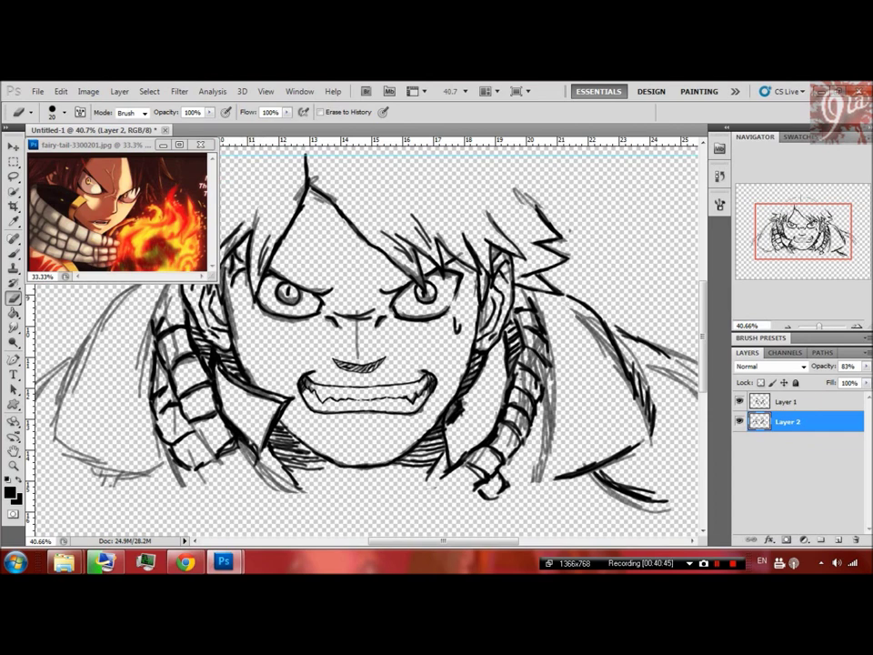
Turn off the rulers from the View menu
left_click(300, 91)
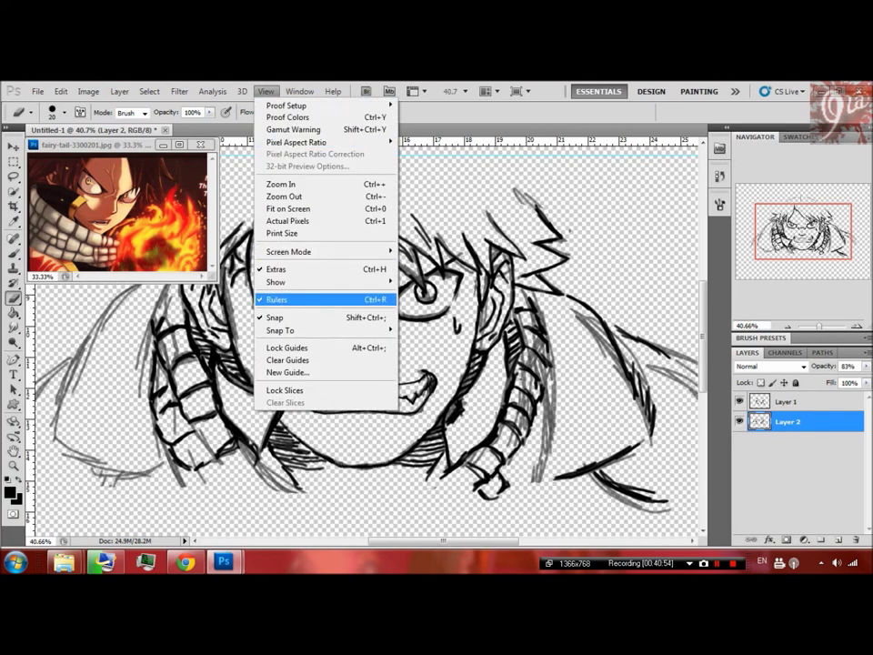
left_click(277, 300)
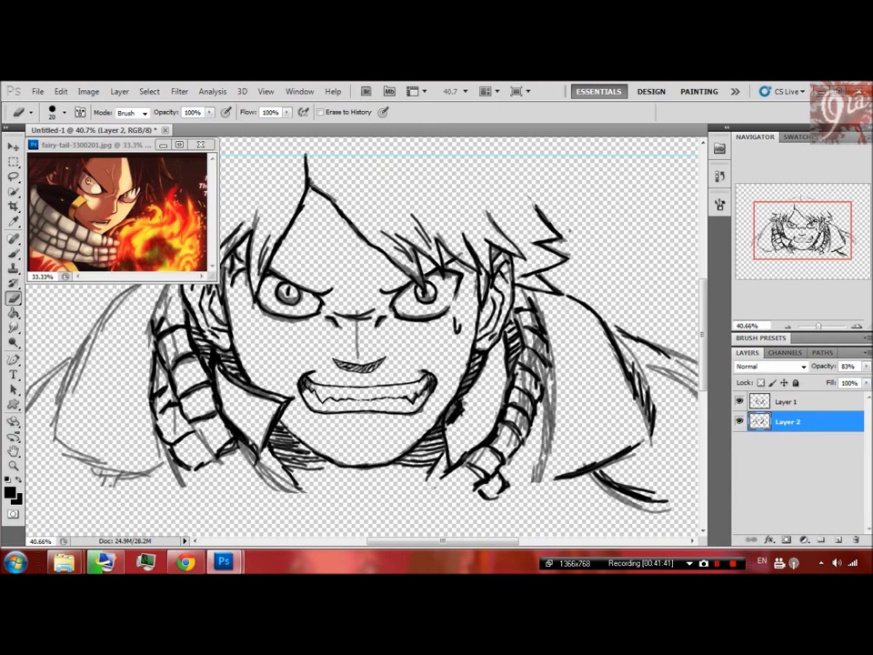
Hand-letter 'NATSU' in black brush strokes above the head and underline it
key("b")
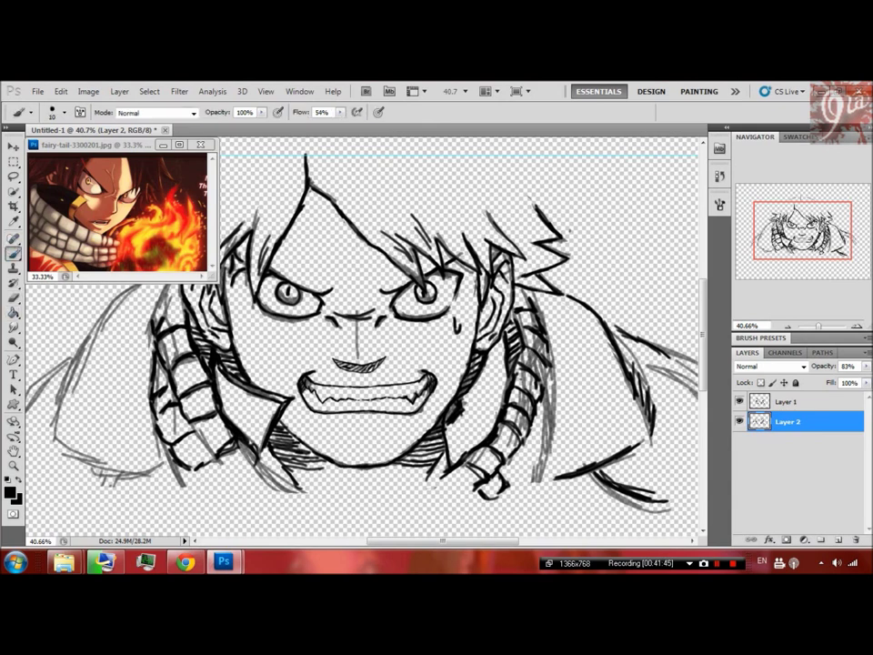
left_click_drag(368, 155, 370, 195)
mouse_move(374, 168)
left_mouse_down()
mouse_move(399, 192)
mouse_move(400, 156)
mouse_move(422, 156)
mouse_move(446, 194)
left_mouse_up()
mouse_move(429, 160)
left_mouse_down()
mouse_move(467, 156)
mouse_move(480, 189)
mouse_move(540, 162)
left_mouse_up()
left_click_drag(386, 211, 492, 197)
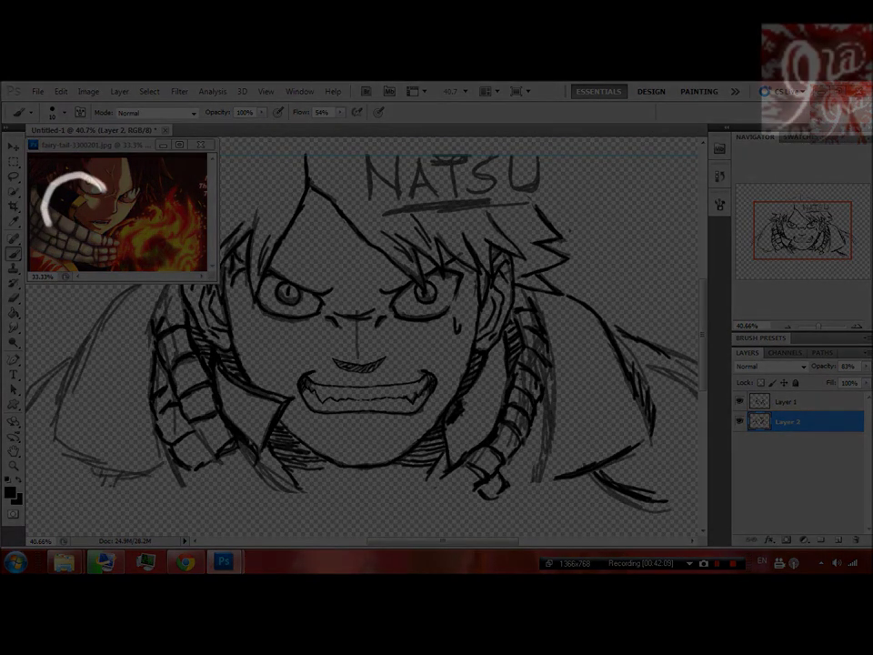